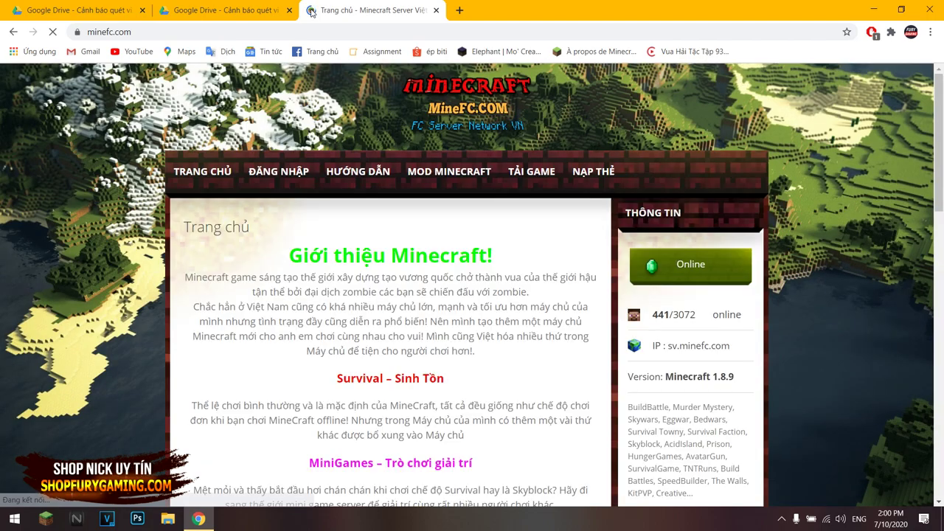
Open the game download section of minefc.com and go to its list of Minecraft PC installers
{"action": "left_click", "coordinate": [521, 177]}
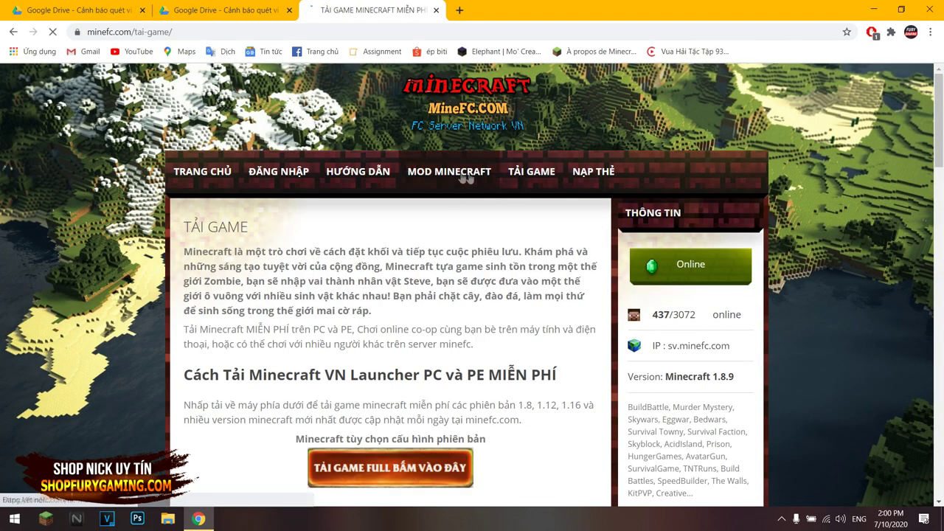
{"action": "scroll", "coordinate": [499, 278], "scroll_direction": "down", "scroll_amount": 3}
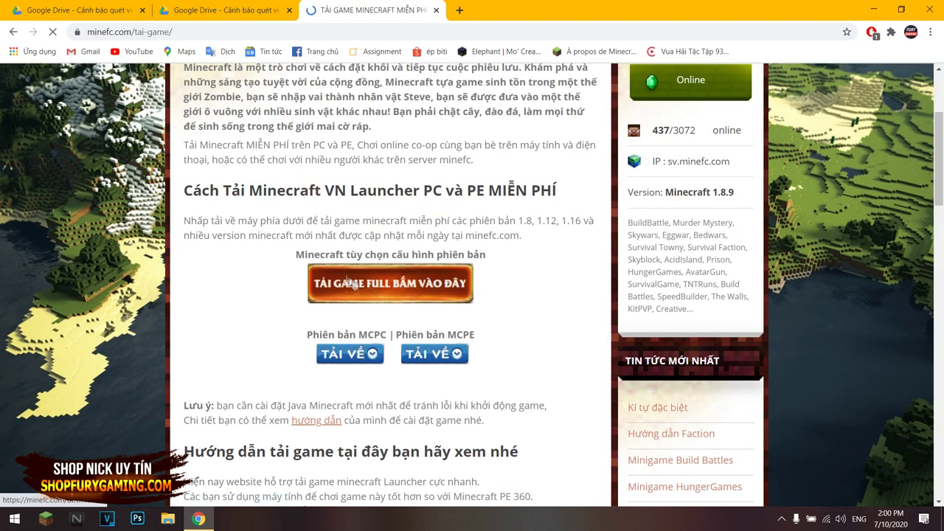
{"action": "left_click", "coordinate": [376, 298]}
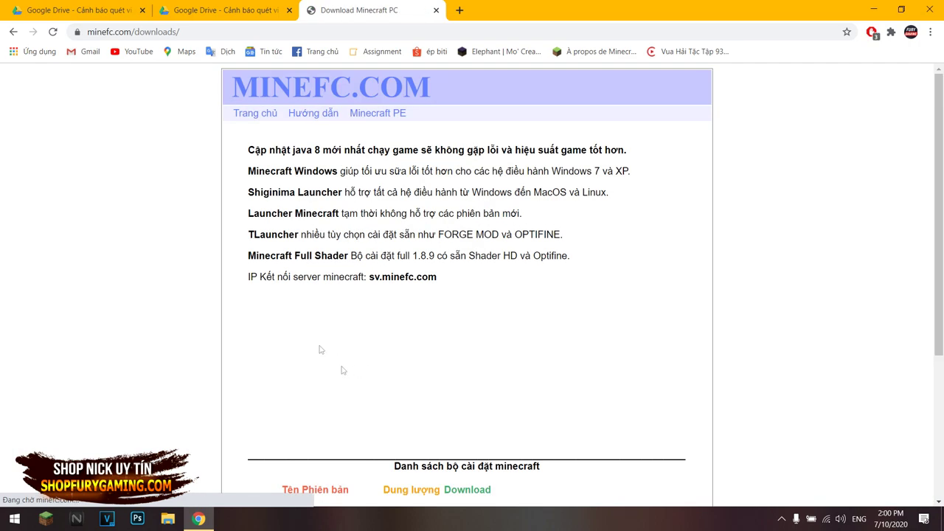
{"action": "scroll", "coordinate": [368, 294], "scroll_direction": "down", "scroll_amount": 3}
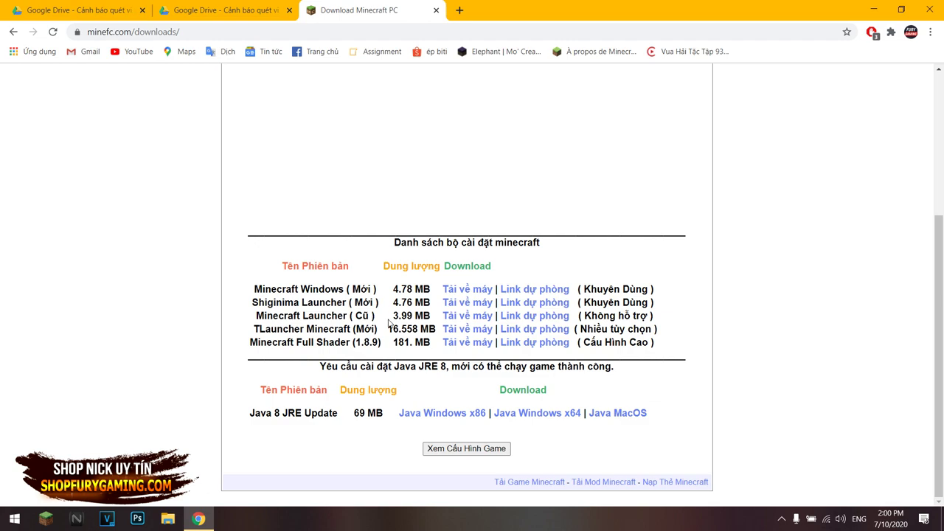
Download the old Minecraft Launcher (3.99 MB) and save it as MinecraftLauncher.zip in the Downloads folder on D:
{"action": "double_click", "coordinate": [360, 315]}
{"action": "left_click", "coordinate": [229, 321]}
{"action": "left_click", "coordinate": [469, 316]}
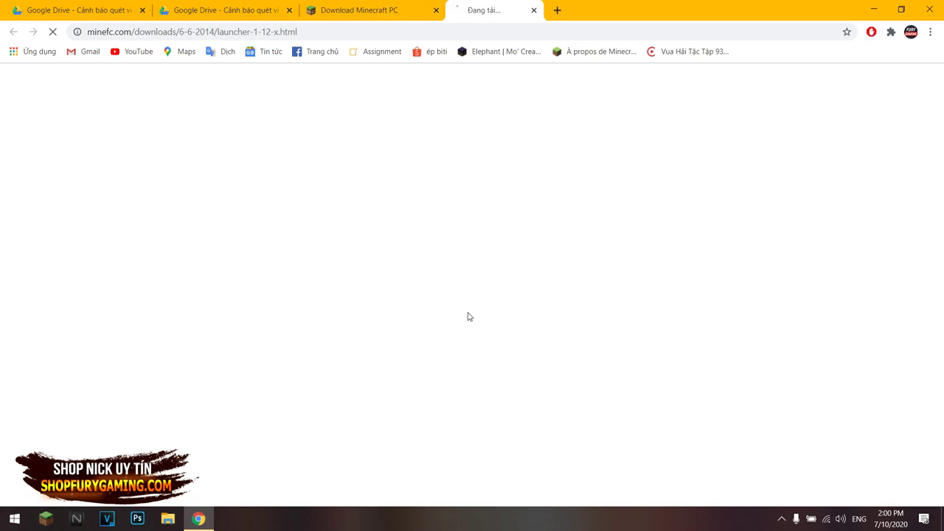
{"action": "left_click_drag", "start_coordinate": [596, 323], "coordinate": [387, 329]}
{"action": "left_click", "coordinate": [505, 322]}
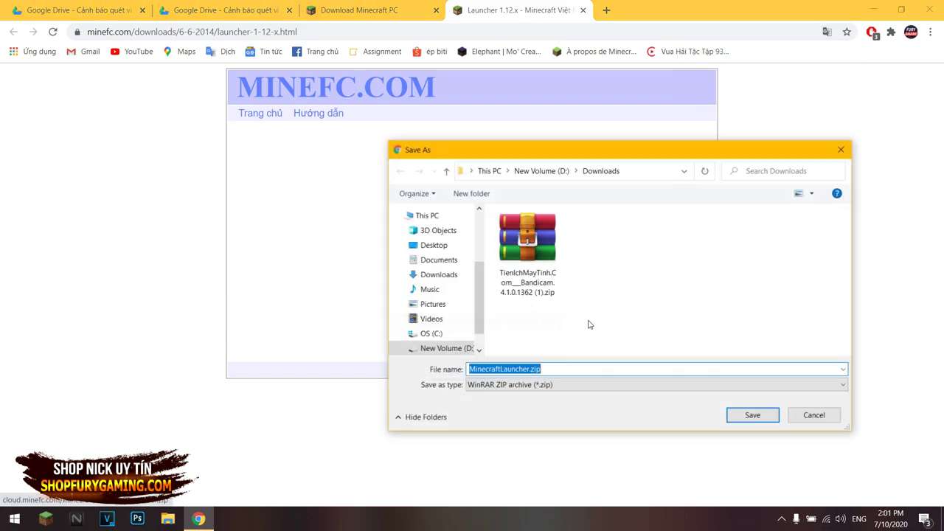
{"action": "left_click", "coordinate": [749, 411]}
{"action": "left_click", "coordinate": [778, 191]}
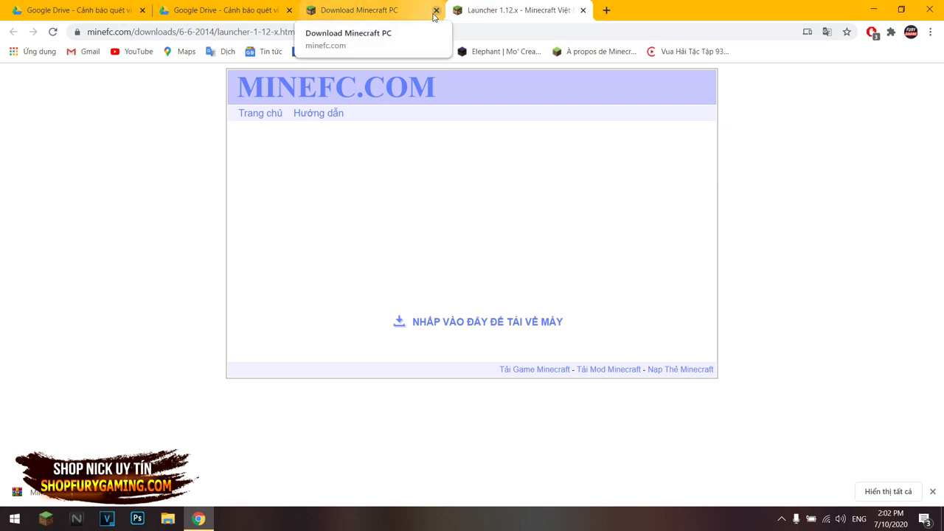
Close the Minecraft download pages and search Google for java in a new tab
{"action": "middle_click", "coordinate": [377, 6]}
{"action": "left_click", "coordinate": [436, 11]}
{"action": "left_click", "coordinate": [311, 10]}
{"action": "left_click", "coordinate": [183, 33]}
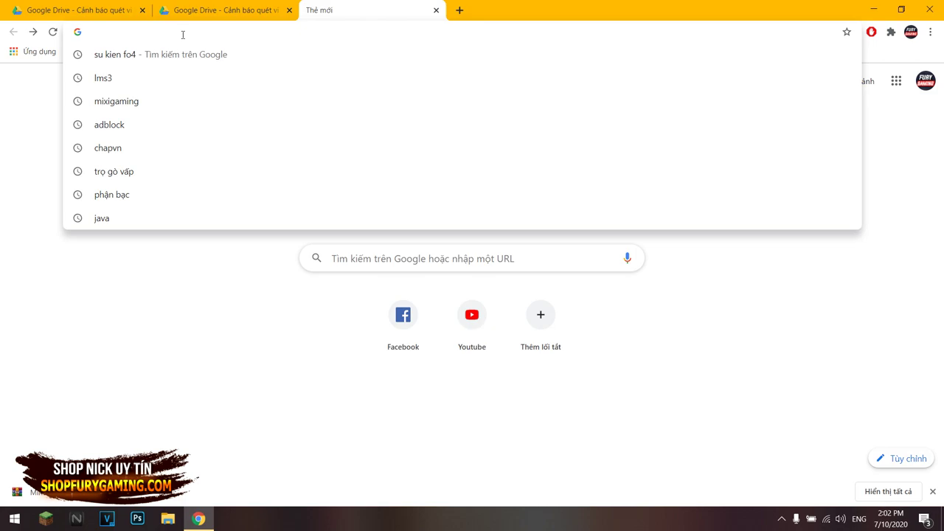
{"action": "type", "text": "java"}
{"action": "key", "text": "Return"}
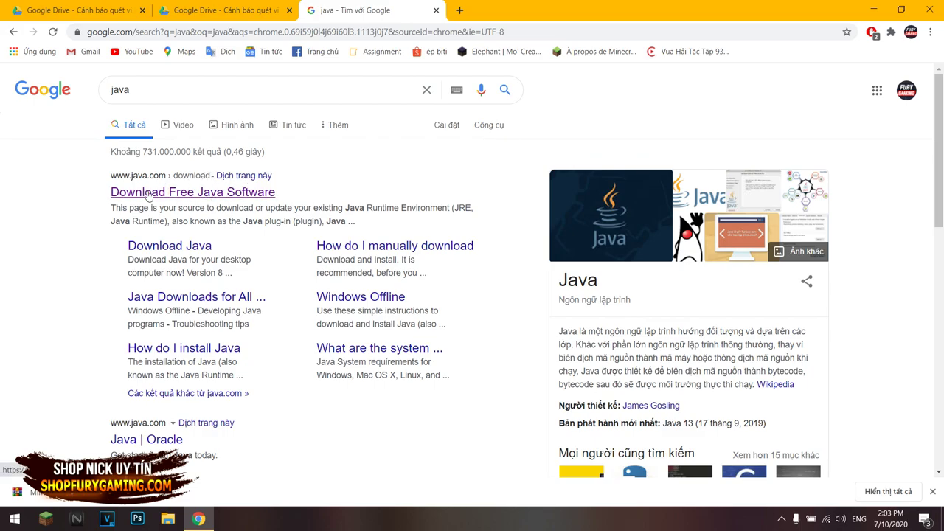
Open the Download Free Java Software result and go to the Windows installers under All Java Downloads
{"action": "left_click", "coordinate": [149, 194]}
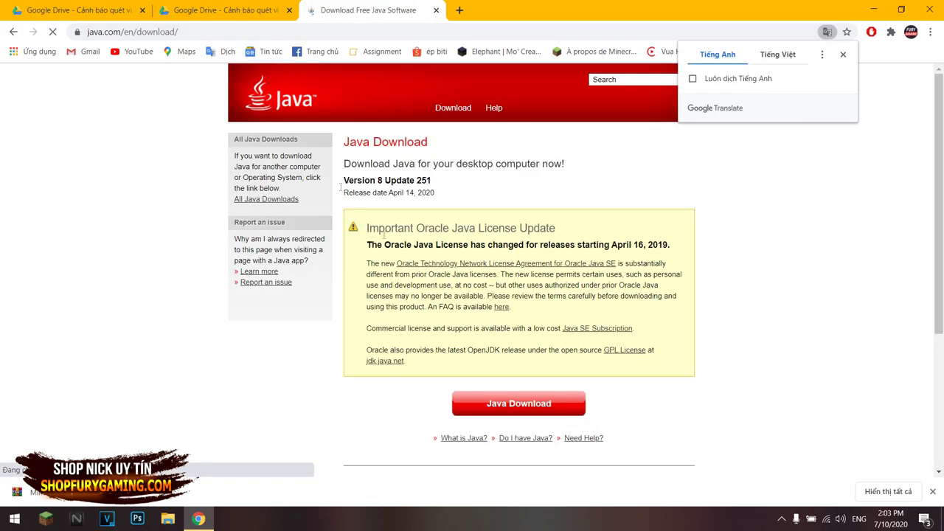
{"action": "scroll", "coordinate": [444, 251], "scroll_direction": "down", "scroll_amount": 3}
{"action": "scroll", "coordinate": [456, 270], "scroll_direction": "up", "scroll_amount": 3}
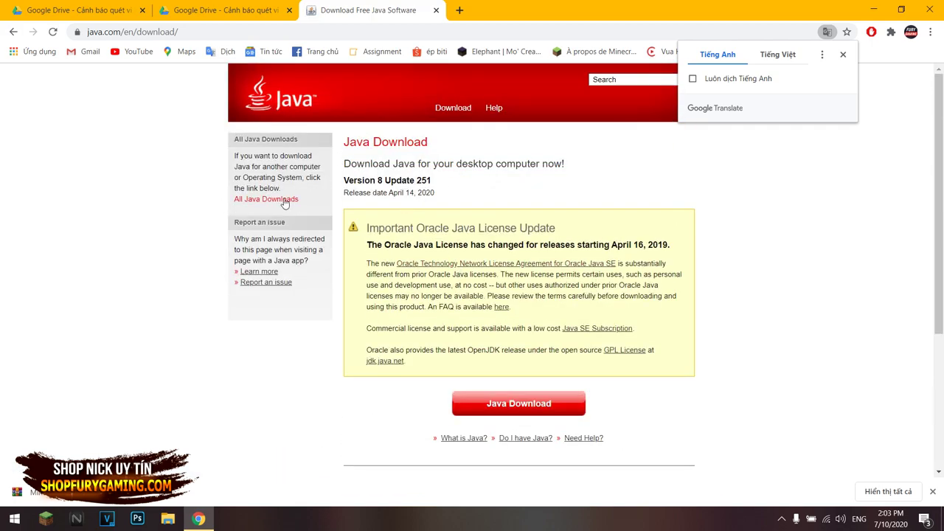
{"action": "left_click", "coordinate": [262, 203]}
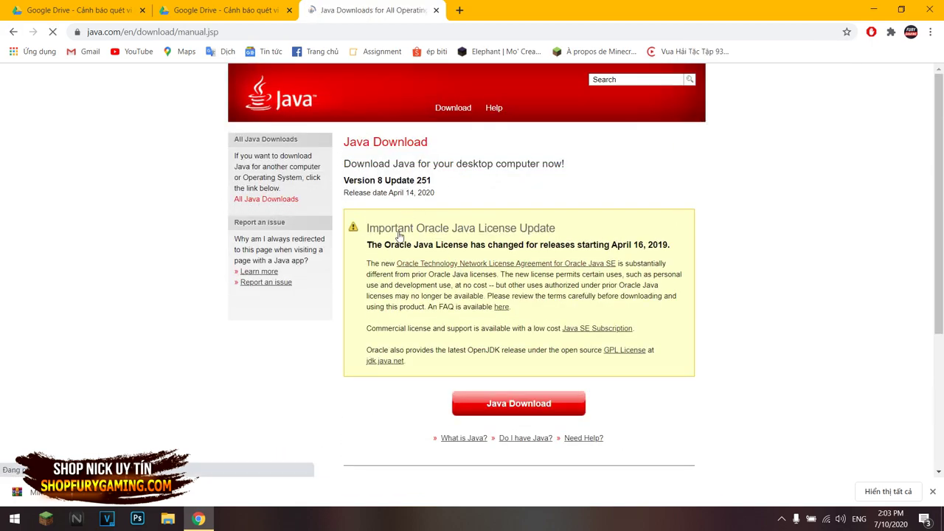
{"action": "scroll", "coordinate": [426, 156], "scroll_direction": "down", "scroll_amount": 4}
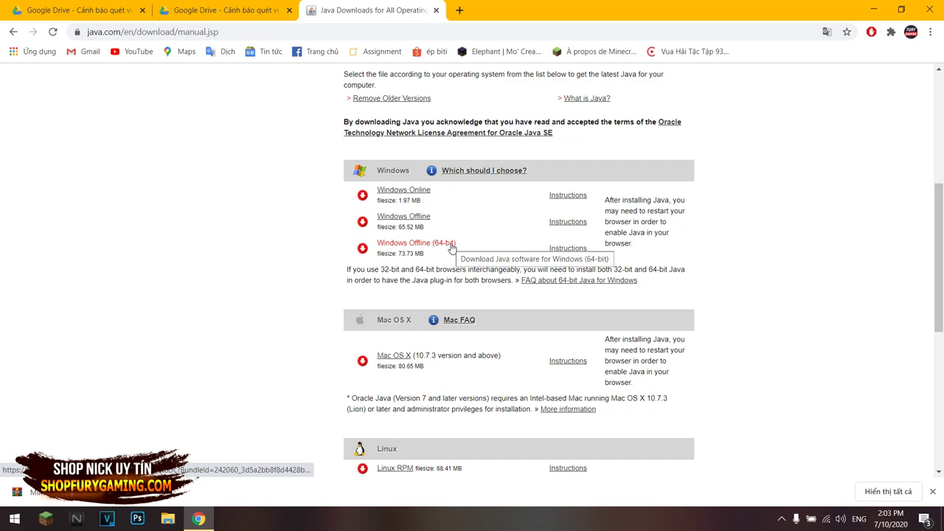
Run dxdiag from the Windows search to check the computer's system information
{"action": "left_click", "coordinate": [14, 518]}
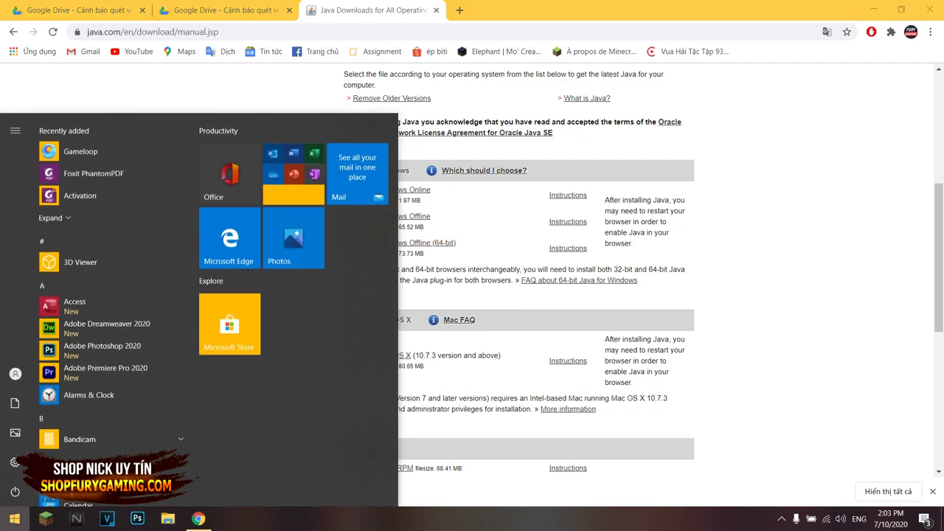
{"action": "type", "text": "dxdiag"}
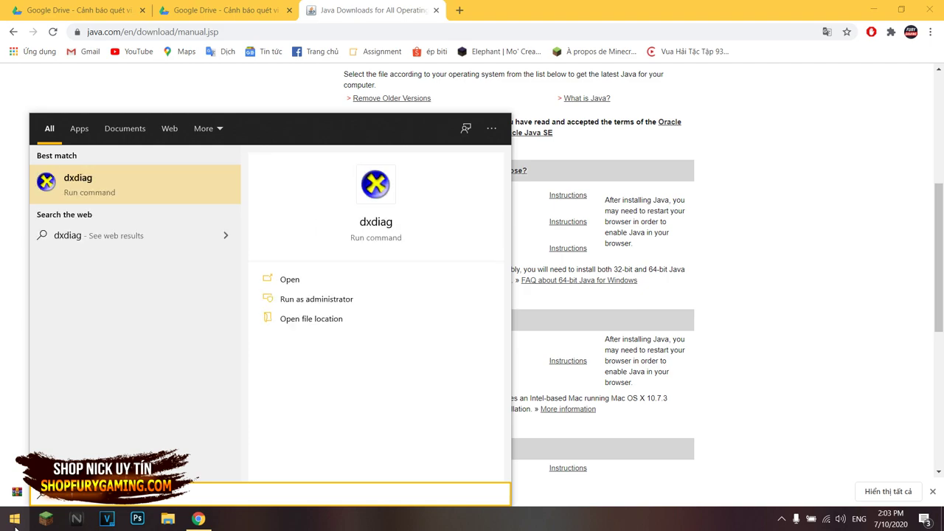
{"action": "key", "text": "Return"}
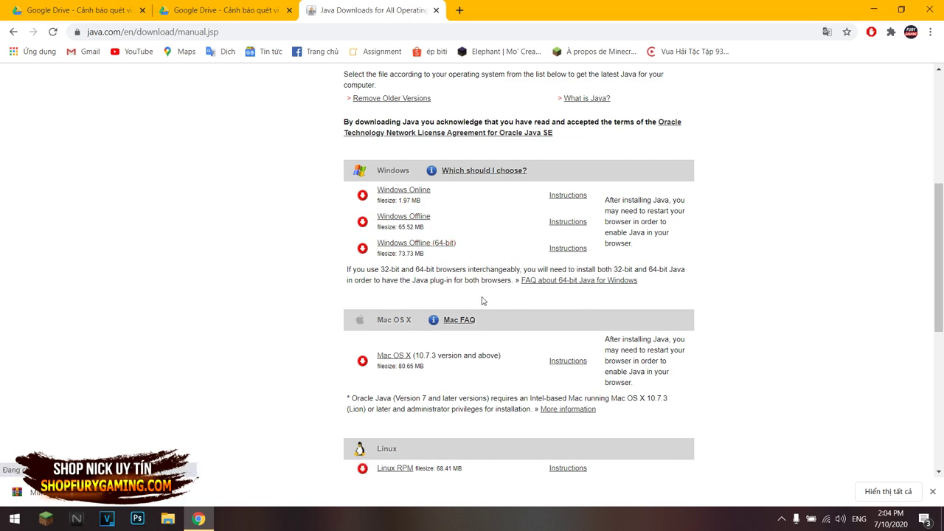
Save the 64-bit Windows offline Java installer to the Downloads folder and close the Java page
{"action": "key", "text": "Return"}
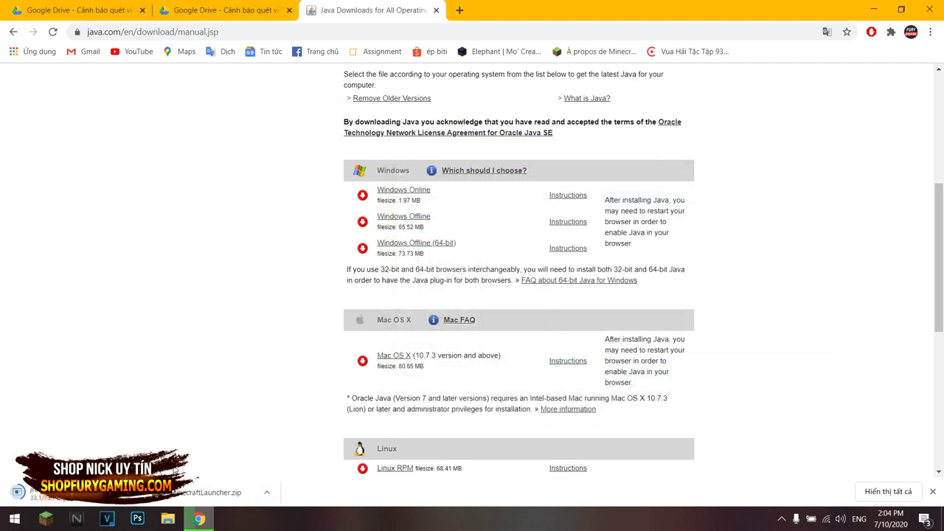
{"action": "left_click", "coordinate": [438, 11]}
Search Google for winrar in a new tab and open the official win-rar.com site
{"action": "left_click", "coordinate": [322, 10]}
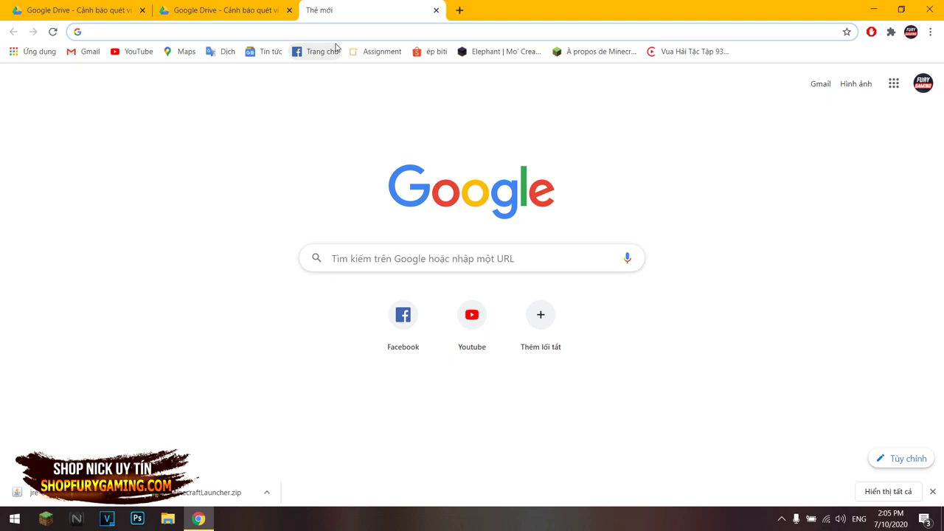
{"action": "type", "text": "winrar"}
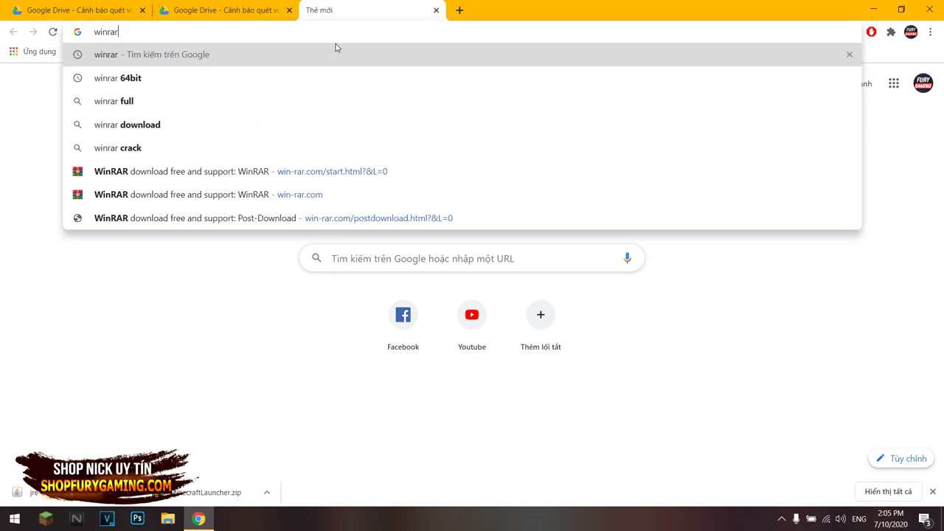
{"action": "key", "text": "Return"}
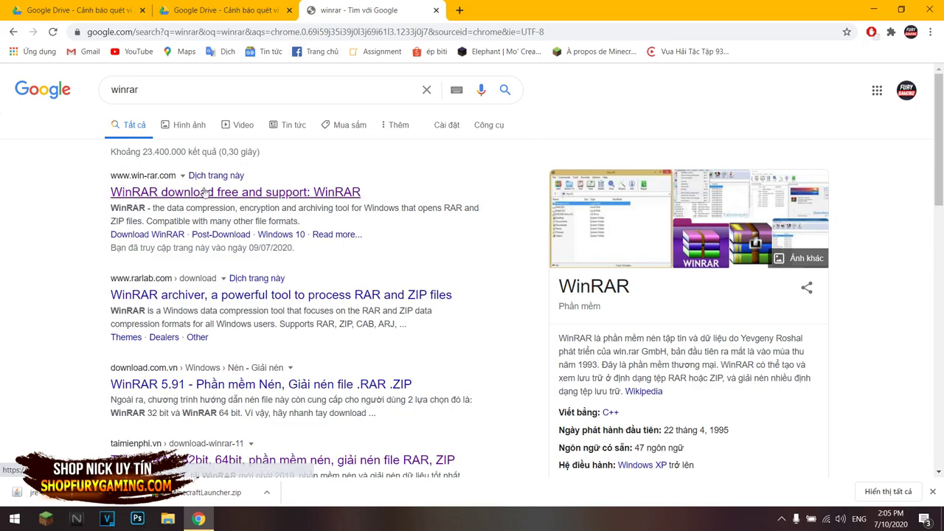
{"action": "left_click", "coordinate": [152, 193]}
{"action": "scroll", "coordinate": [546, 242], "scroll_direction": "down", "scroll_amount": 1}
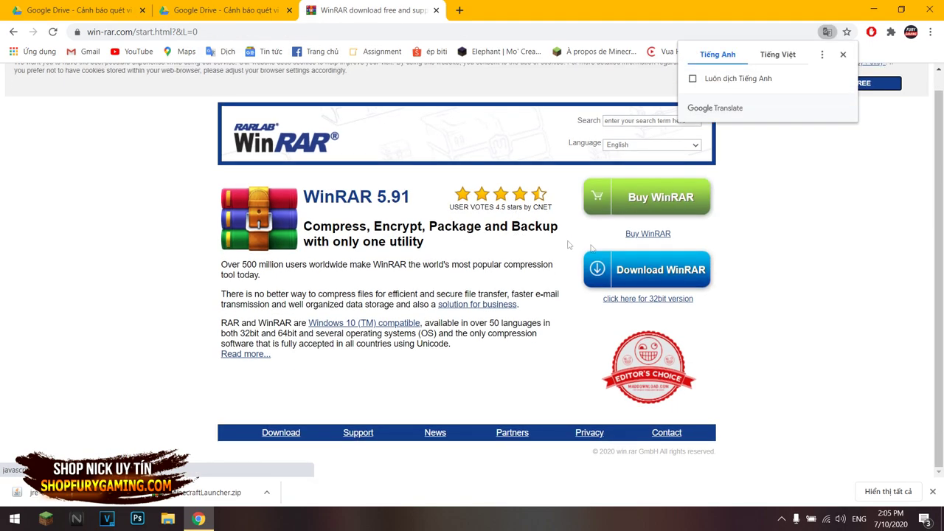
Download WinRAR 5.91, save winrar-x64-591.exe in the Downloads folder on D:, and close the WinRAR page
{"action": "left_click", "coordinate": [623, 272]}
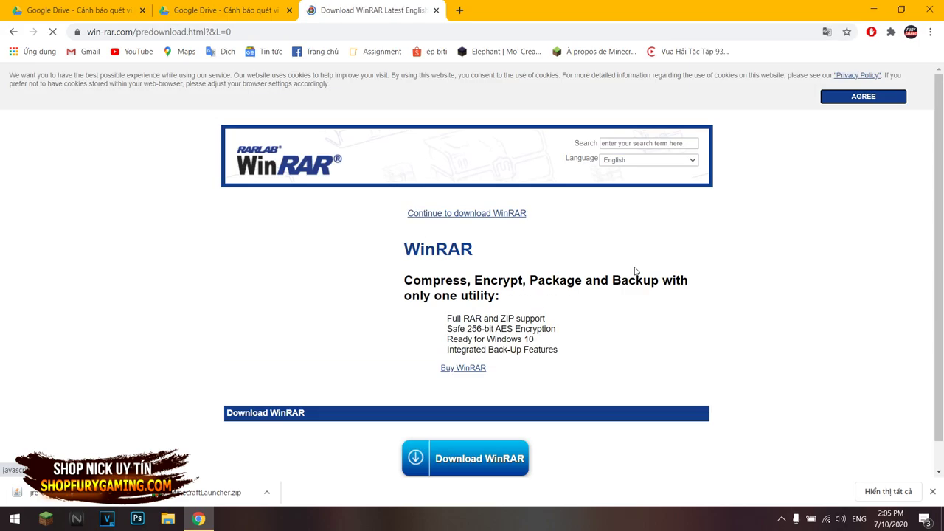
{"action": "scroll", "coordinate": [575, 310], "scroll_direction": "down", "scroll_amount": 2}
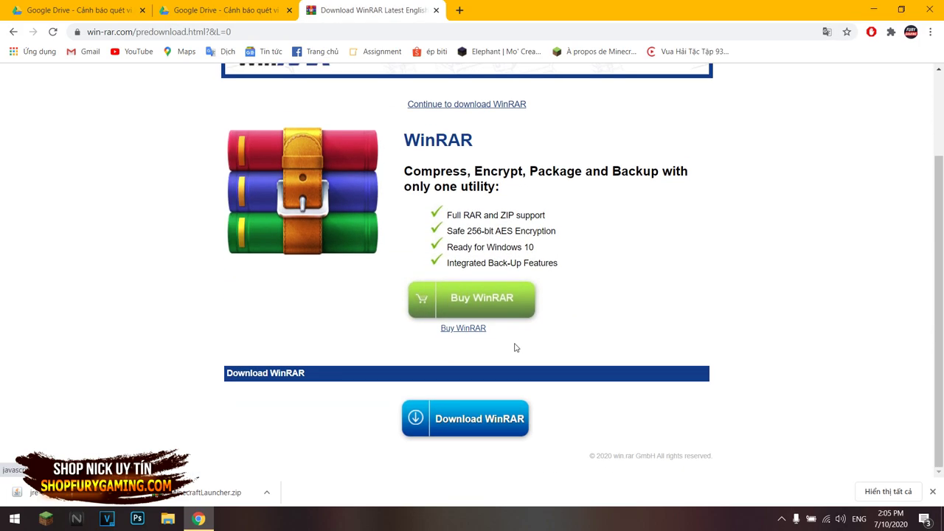
{"action": "left_click", "coordinate": [467, 423]}
{"action": "scroll", "coordinate": [544, 389], "scroll_direction": "down", "scroll_amount": 3}
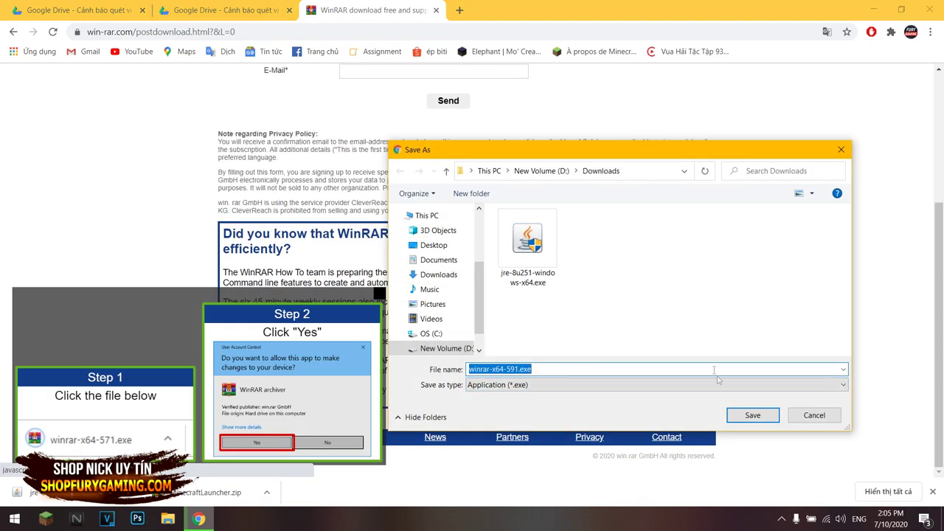
{"action": "left_click", "coordinate": [752, 416]}
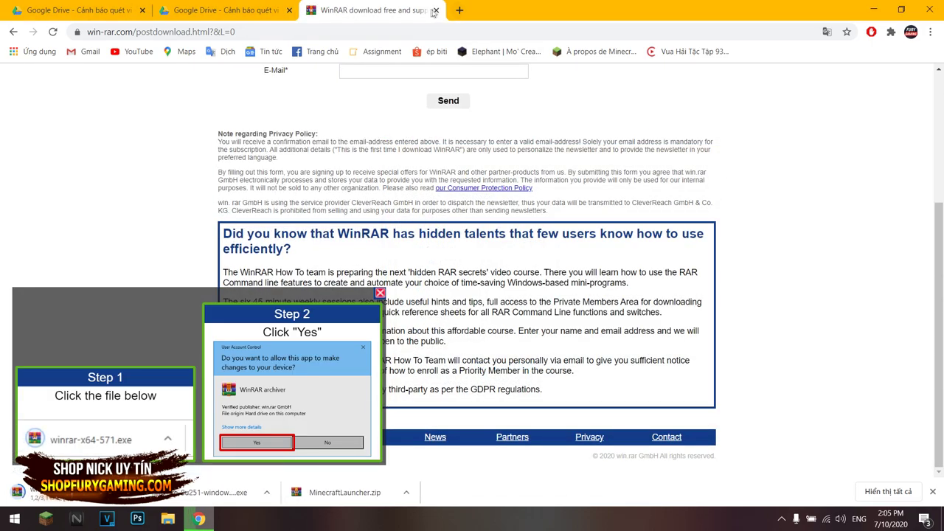
{"action": "left_click", "coordinate": [436, 10]}
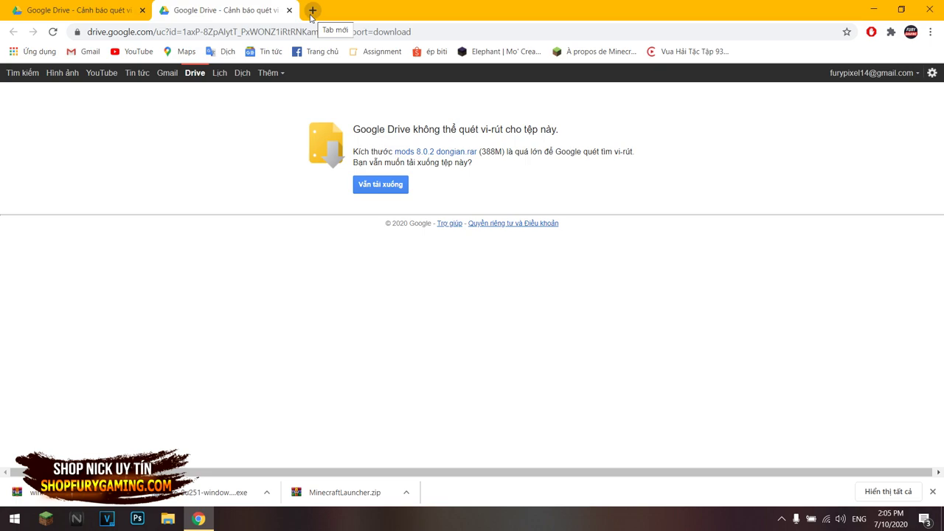
Search for forge in a new tab and open the Minecraft Forge downloads site
{"action": "left_click", "coordinate": [310, 10]}
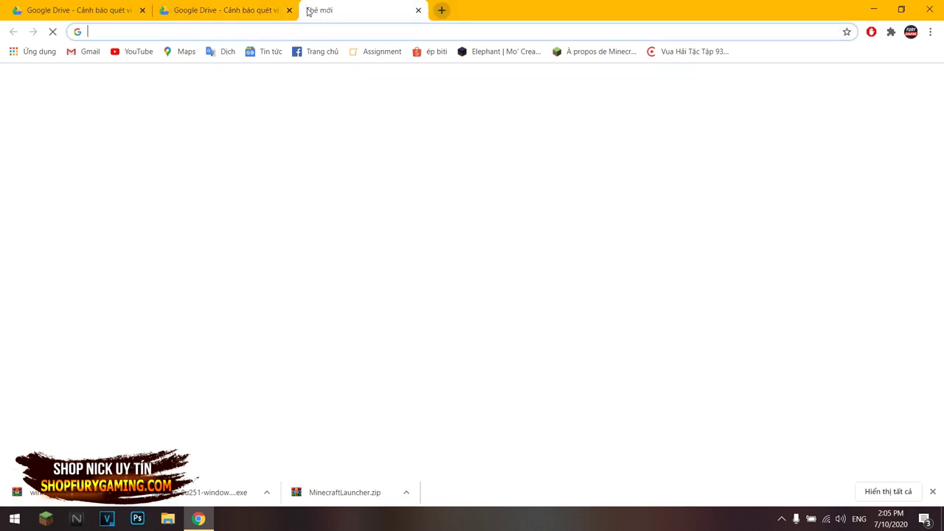
{"action": "type", "text": "forged"}
{"action": "key", "text": "BackSpace"}
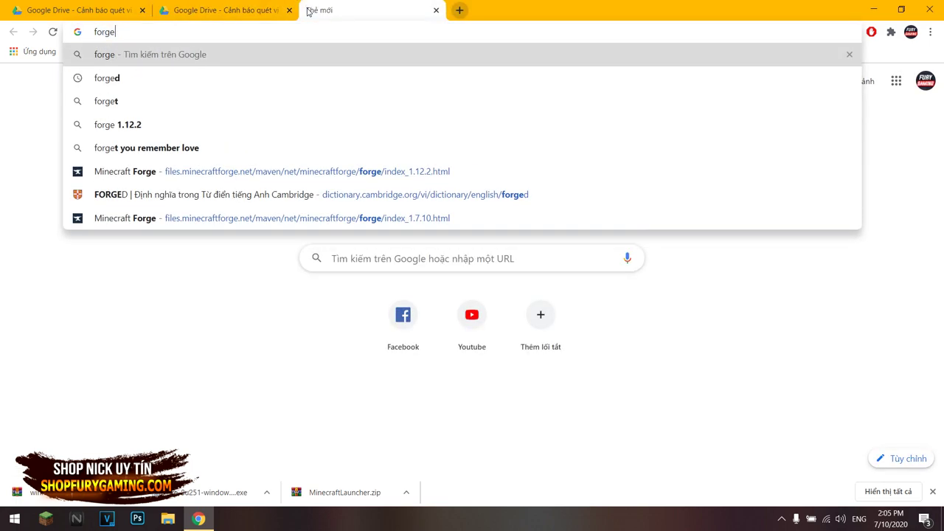
{"action": "key", "text": "Return"}
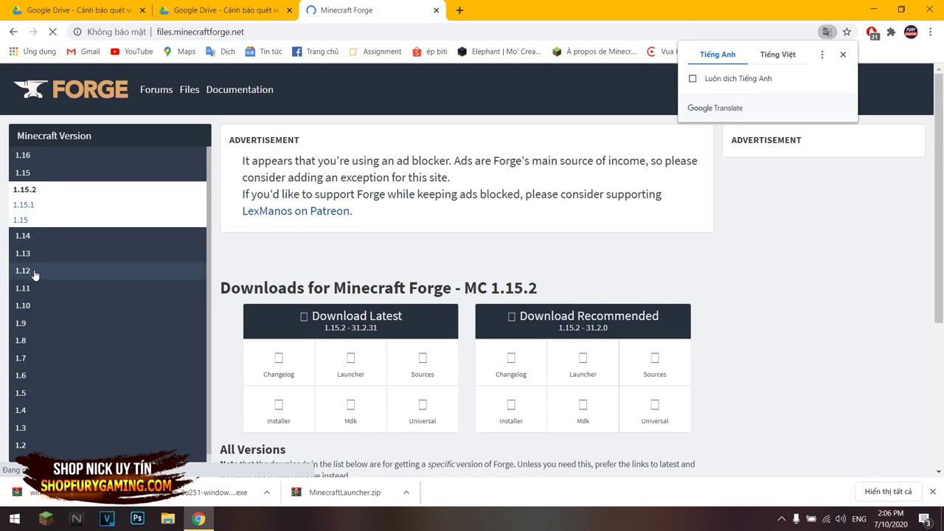
{"action": "left_click", "coordinate": [643, 253]}
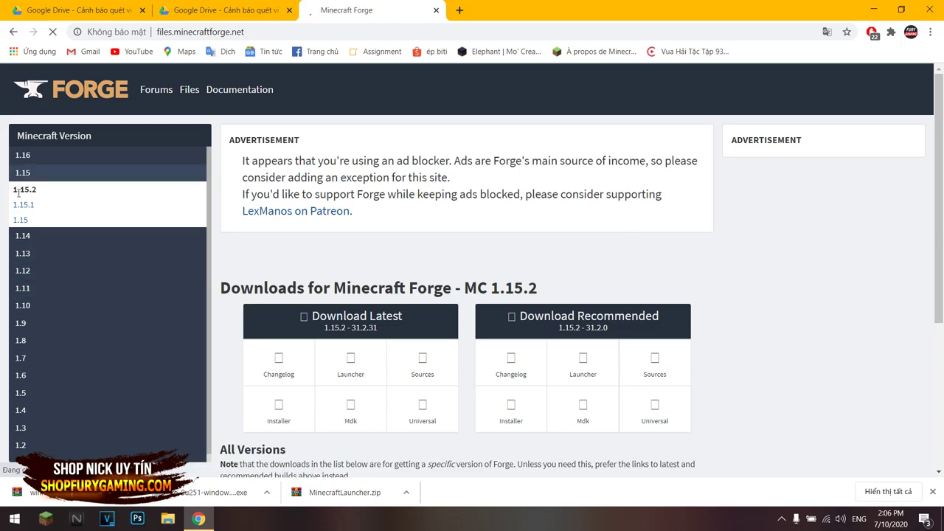
Open the Forge downloads page for Minecraft 1.12.2 and examine its list of builds
{"action": "scroll", "coordinate": [27, 402], "scroll_direction": "down", "scroll_amount": 2}
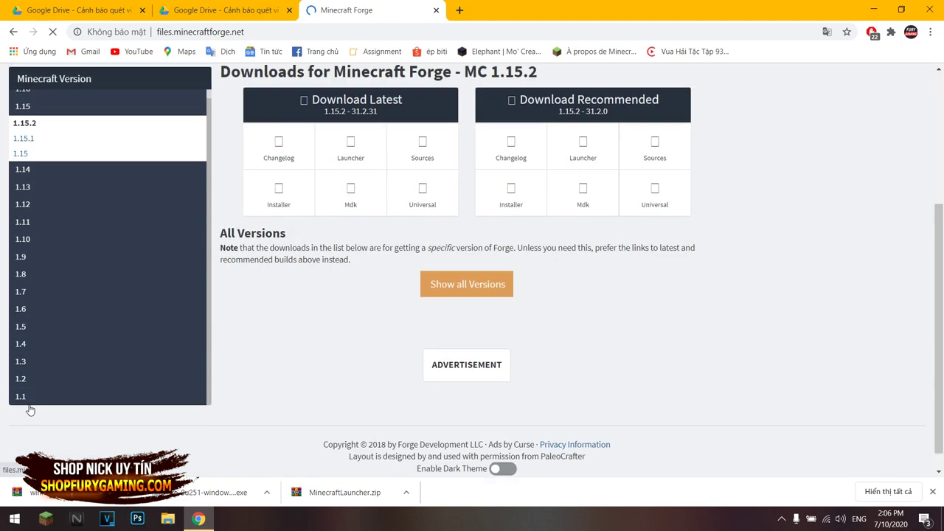
{"action": "mouse_move", "coordinate": [22, 213]}
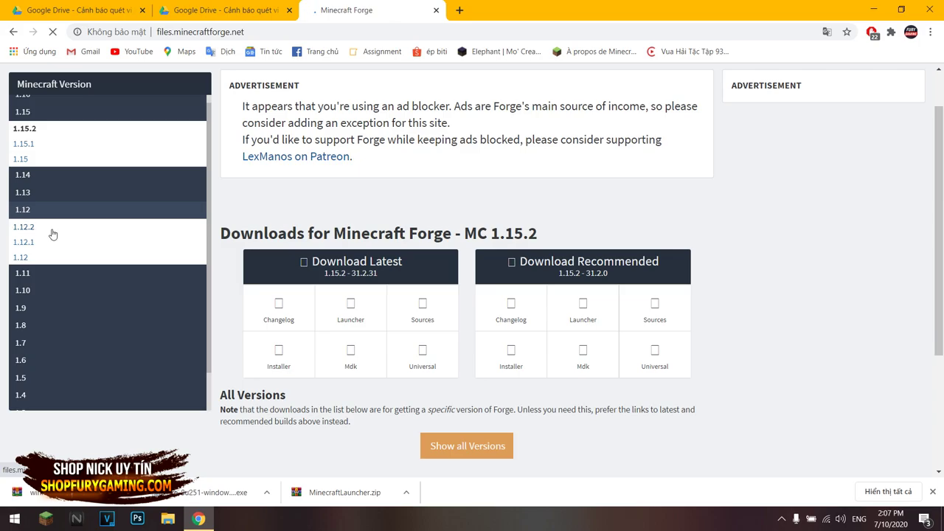
{"action": "left_click", "coordinate": [29, 229]}
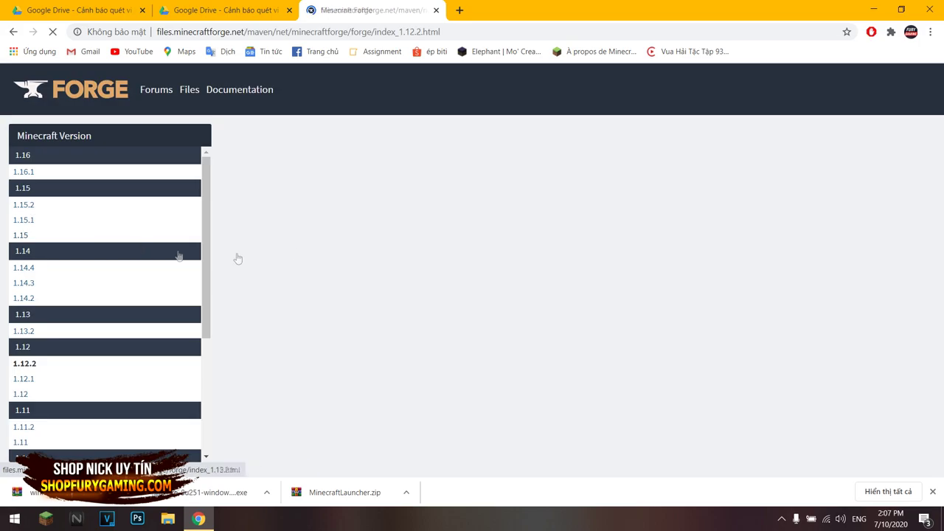
{"action": "scroll", "coordinate": [306, 251], "scroll_direction": "down", "scroll_amount": 3}
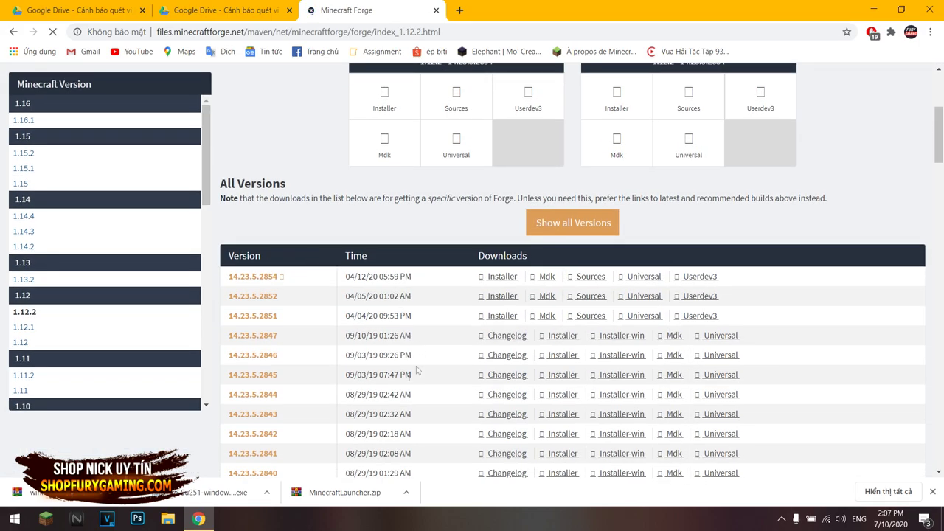
{"action": "left_click_drag", "start_coordinate": [231, 276], "coordinate": [288, 300]}
{"action": "left_click", "coordinate": [289, 295]}
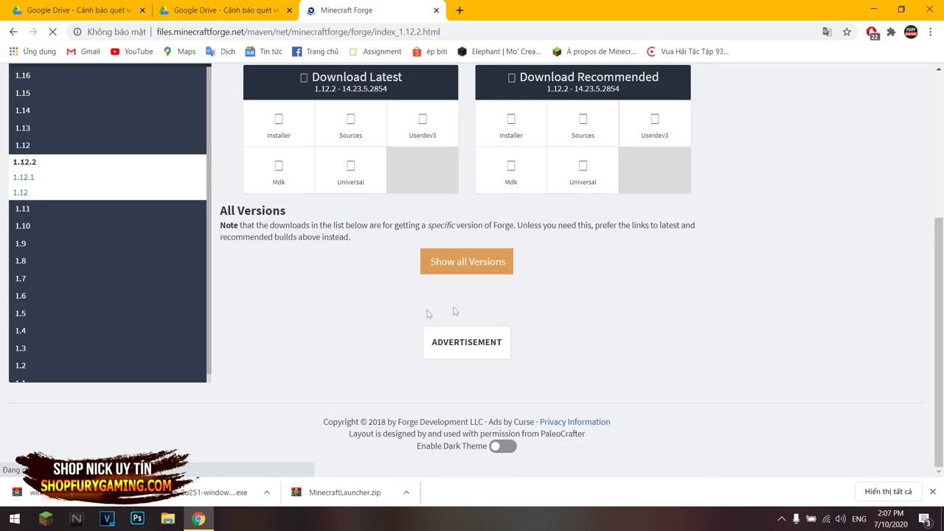
Show all Forge versions for Minecraft 1.12.2 and open the Installer download for build 14.23.5.2854
{"action": "left_click", "coordinate": [475, 266]}
{"action": "scroll", "coordinate": [440, 272], "scroll_direction": "down", "scroll_amount": 1}
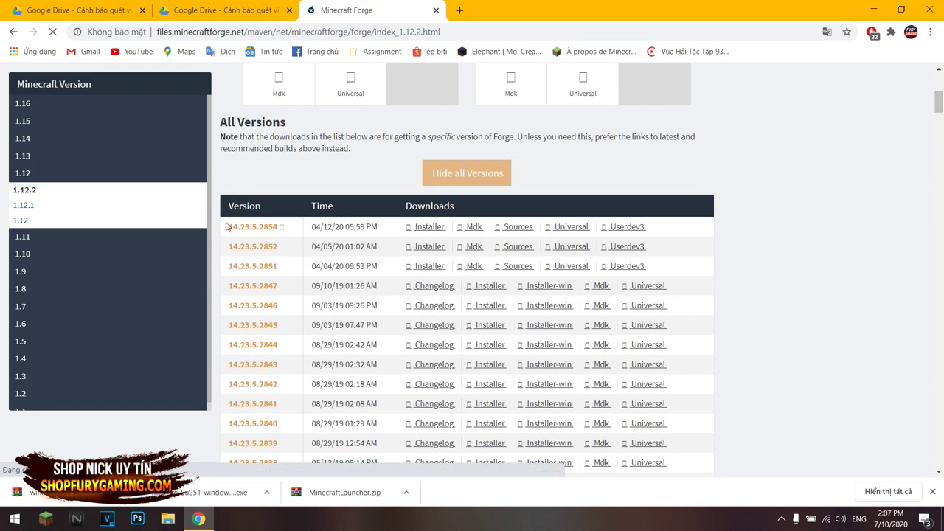
{"action": "left_click_drag", "start_coordinate": [230, 229], "coordinate": [289, 231]}
{"action": "left_click", "coordinate": [323, 232]}
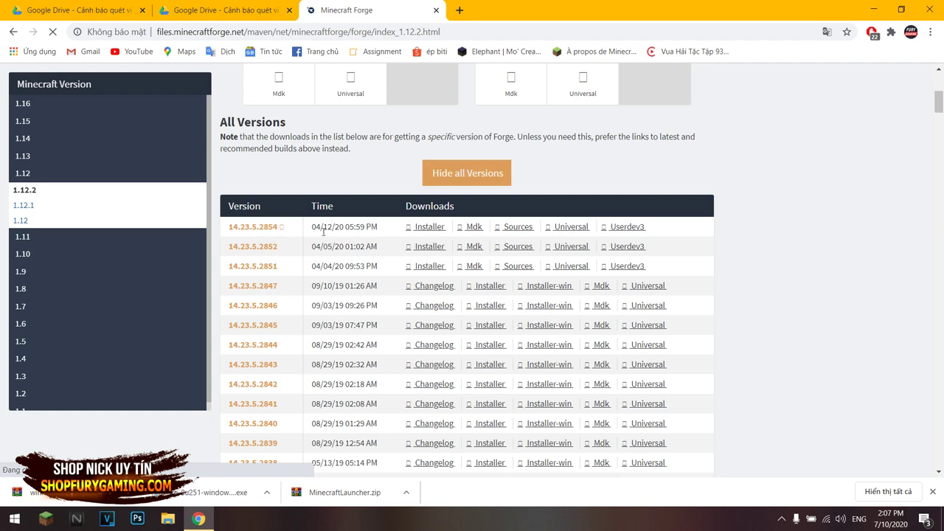
{"action": "left_click", "coordinate": [437, 232]}
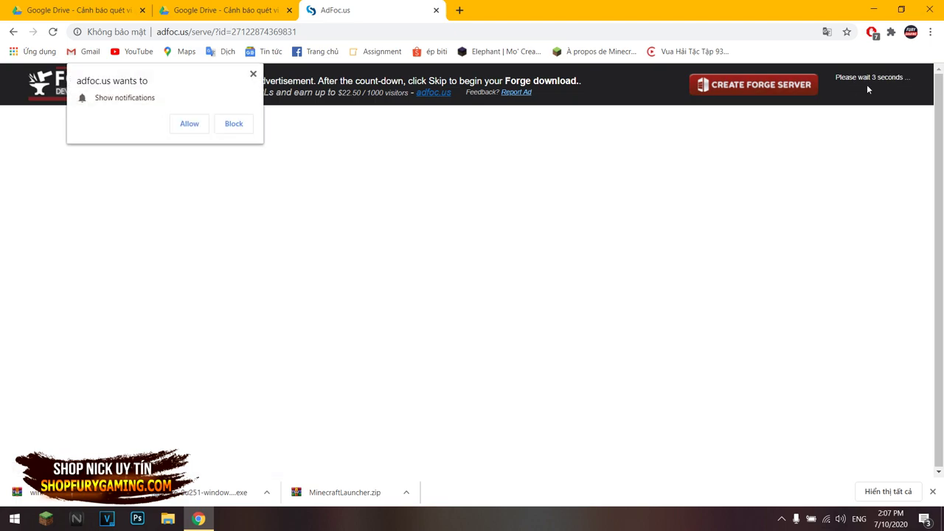
Block the ad page's notifications, skip the ad to save forge-1.12.2-14.23.5.2854-installer.jar in the Downloads folder on D:, and close the page
{"action": "left_click", "coordinate": [238, 123]}
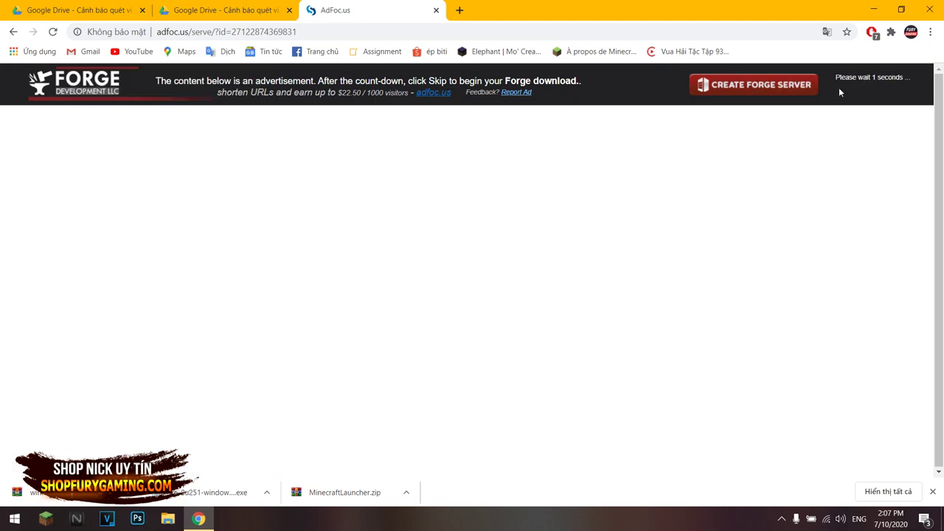
{"action": "left_click", "coordinate": [879, 87]}
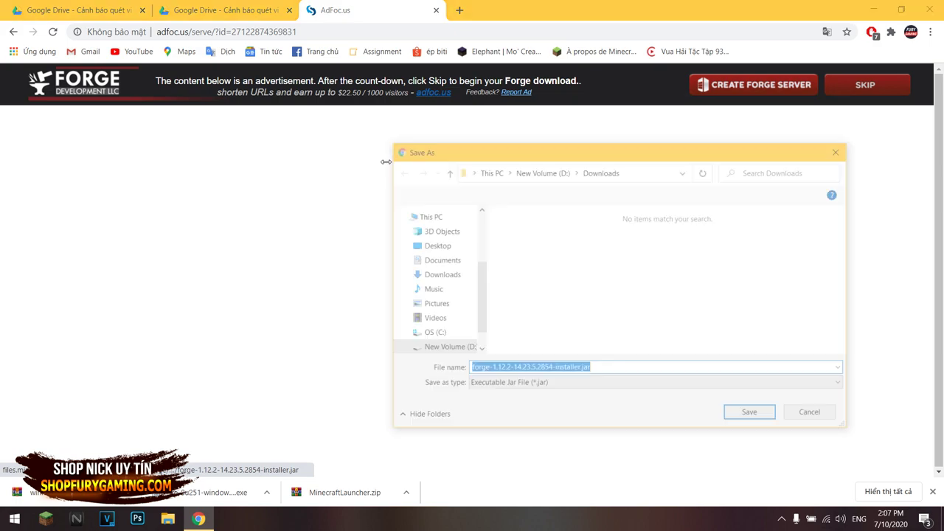
{"action": "left_click", "coordinate": [752, 416]}
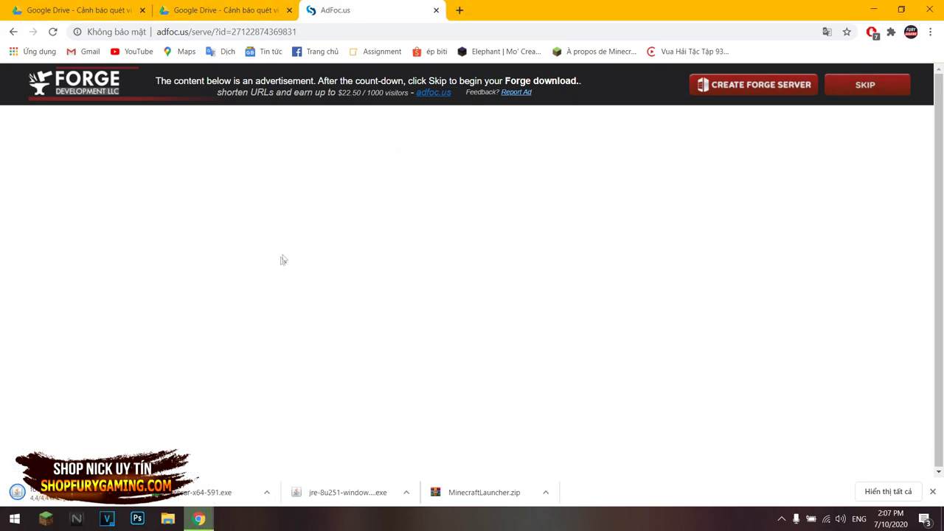
{"action": "left_click", "coordinate": [436, 9]}
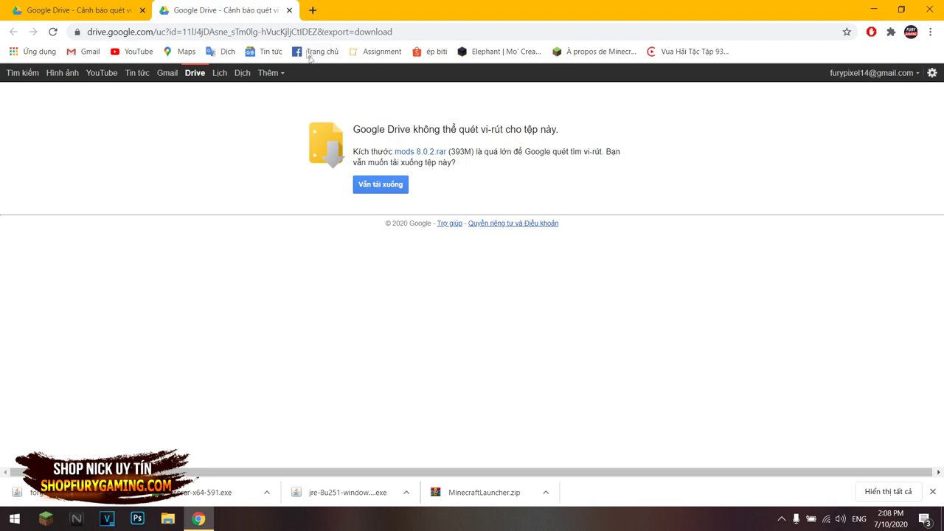
Open reforged.gg in a new tab and look through the Pixelmon Reforged changelog and archived versions
{"action": "left_click", "coordinate": [312, 9]}
{"action": "type", "text": "reforged.gg"}
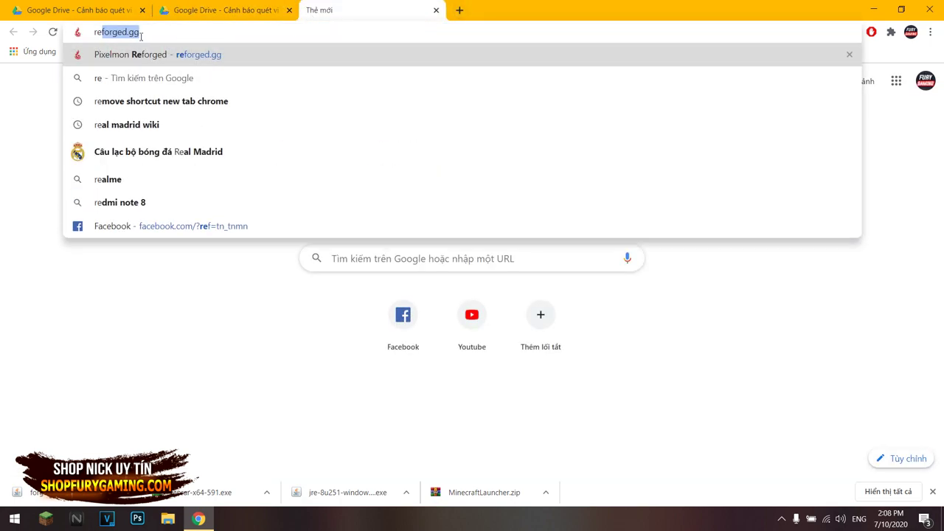
{"action": "key", "text": "Right"}
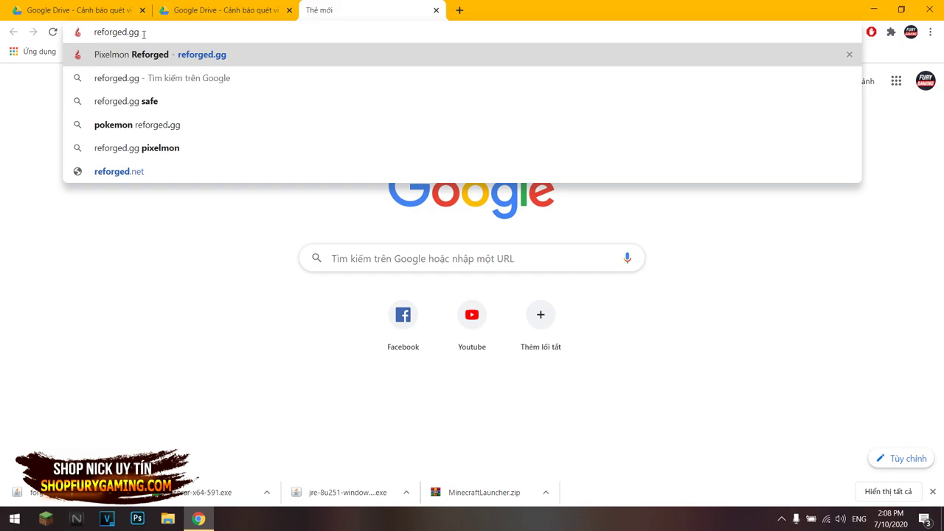
{"action": "key", "text": "Return"}
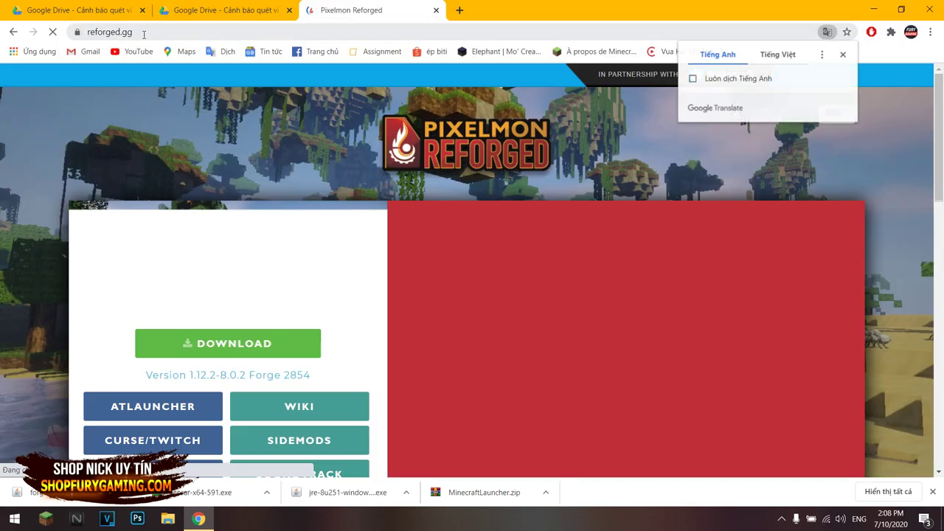
{"action": "scroll", "coordinate": [299, 265], "scroll_direction": "down", "scroll_amount": 8}
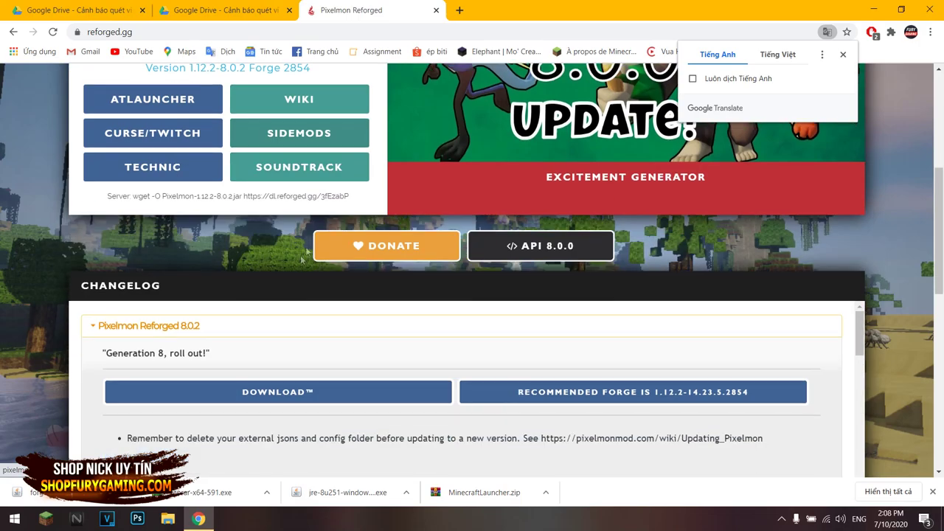
{"action": "scroll", "coordinate": [299, 265], "scroll_direction": "down", "scroll_amount": 5}
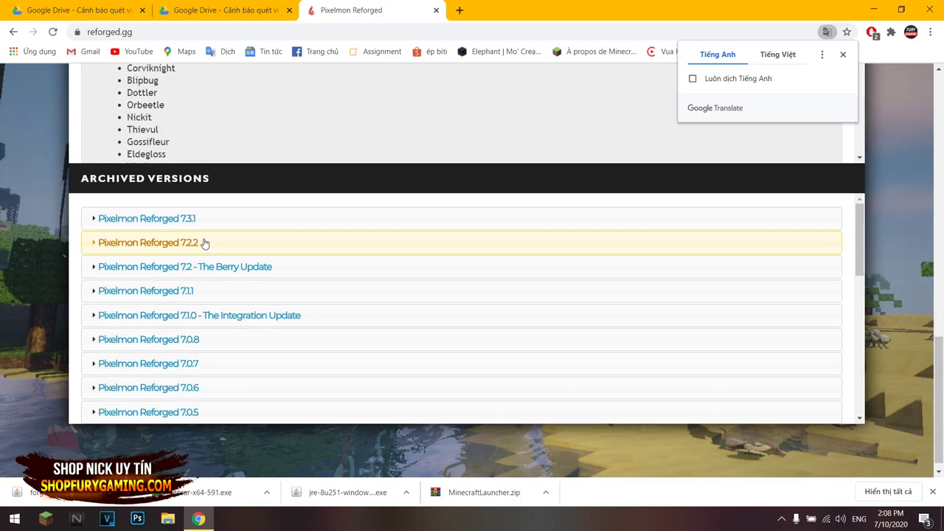
{"action": "scroll", "coordinate": [205, 243], "scroll_direction": "up", "scroll_amount": 10}
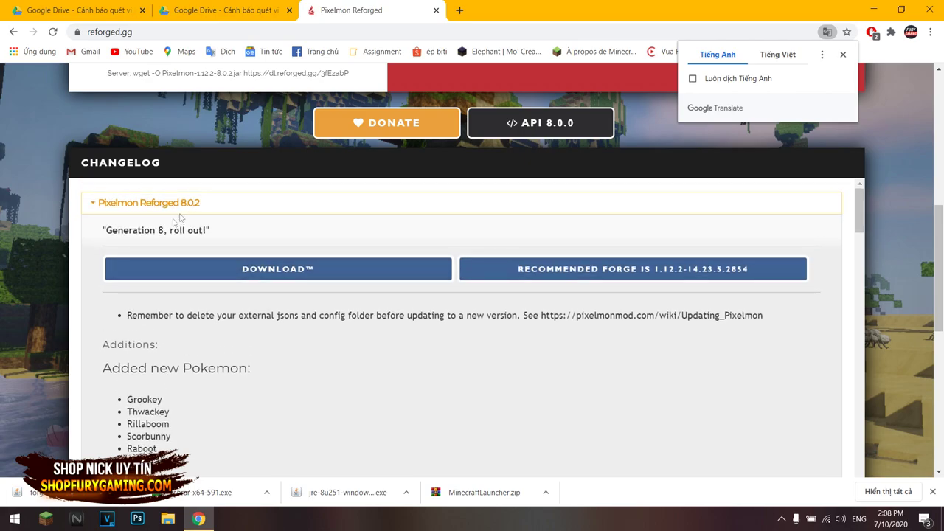
{"action": "scroll", "coordinate": [243, 267], "scroll_direction": "up", "scroll_amount": 3}
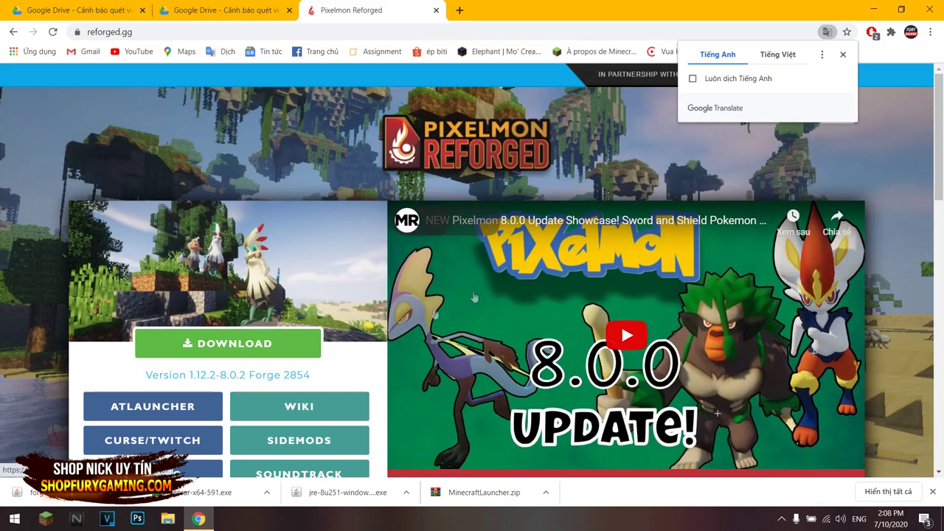
Download Pixelmon Reforged 8.0.2, skipping the ad page, and save Pixelmon-1.12.2-8.0.2-universal.jar in the Downloads folder on D:
{"action": "left_click", "coordinate": [110, 31]}
{"action": "left_click", "coordinate": [272, 381]}
{"action": "scroll", "coordinate": [272, 381], "scroll_direction": "down", "scroll_amount": 2}
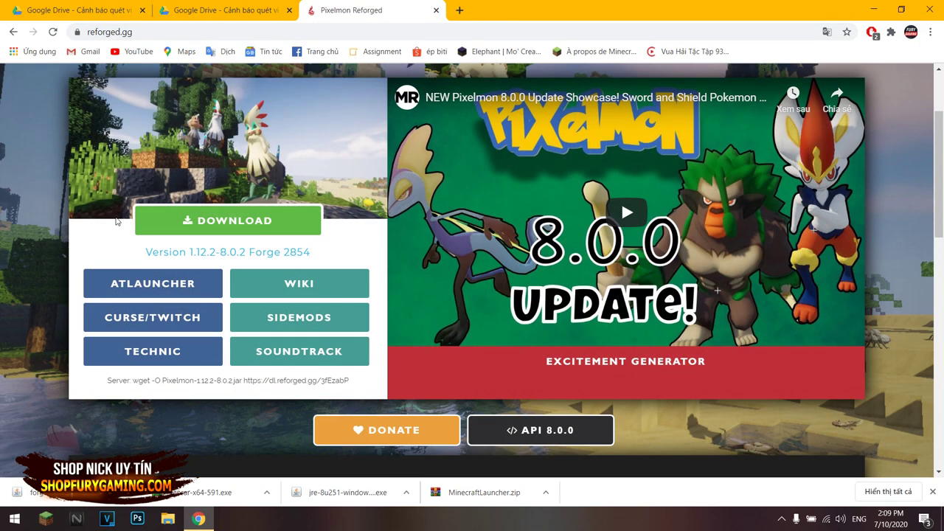
{"action": "left_click", "coordinate": [210, 219]}
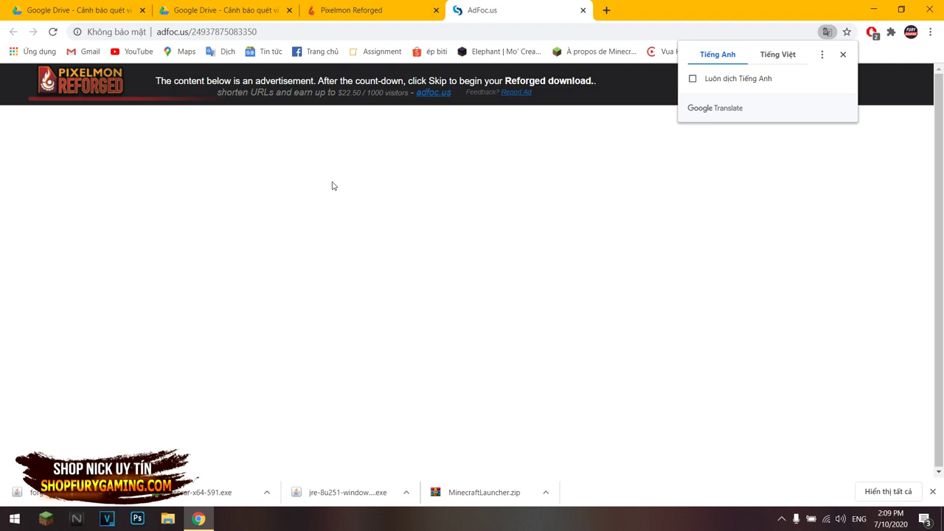
{"action": "left_click", "coordinate": [842, 54]}
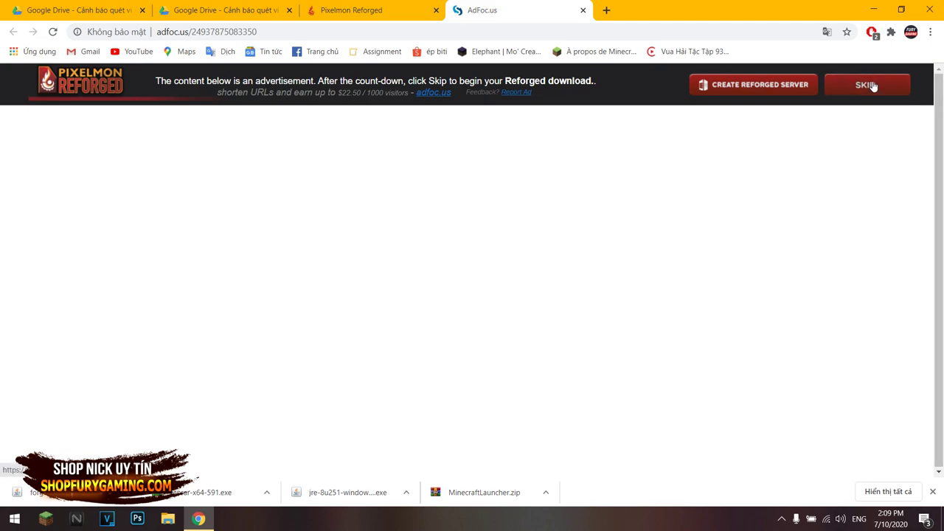
{"action": "left_click", "coordinate": [872, 86]}
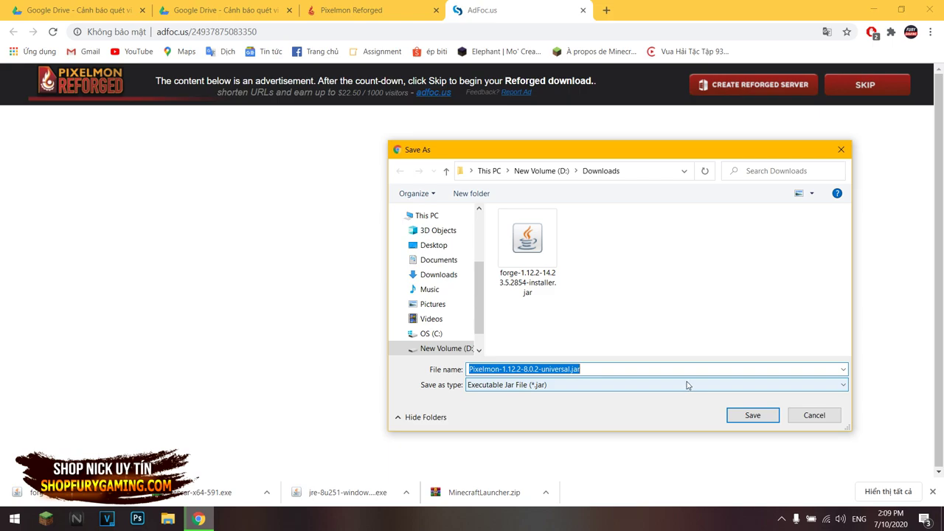
{"action": "left_click", "coordinate": [752, 415]}
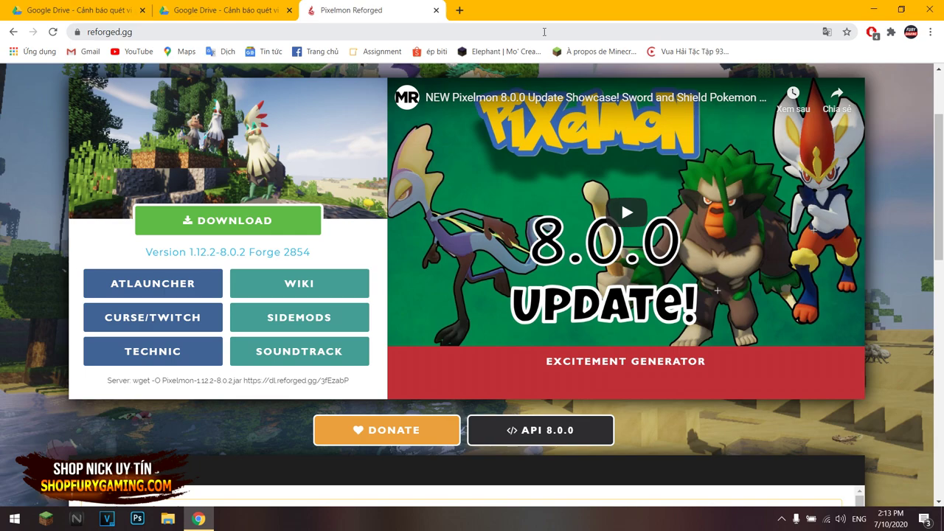
Open the Pixelmon sidemods list from the Reforged site and bring up the Gameshark 1.12.2 - 6.0.4 download page in a new tab
{"action": "left_click", "coordinate": [336, 316]}
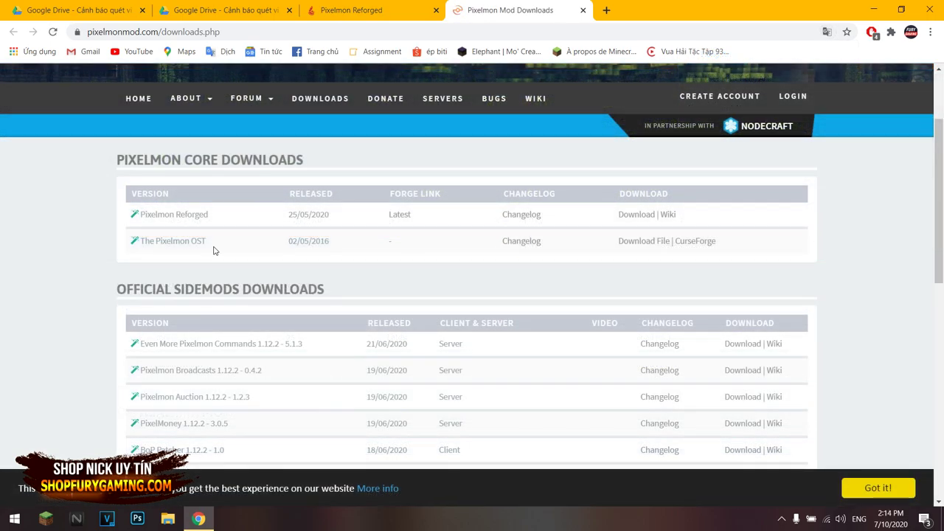
{"action": "scroll", "coordinate": [334, 314], "scroll_direction": "down", "scroll_amount": 3}
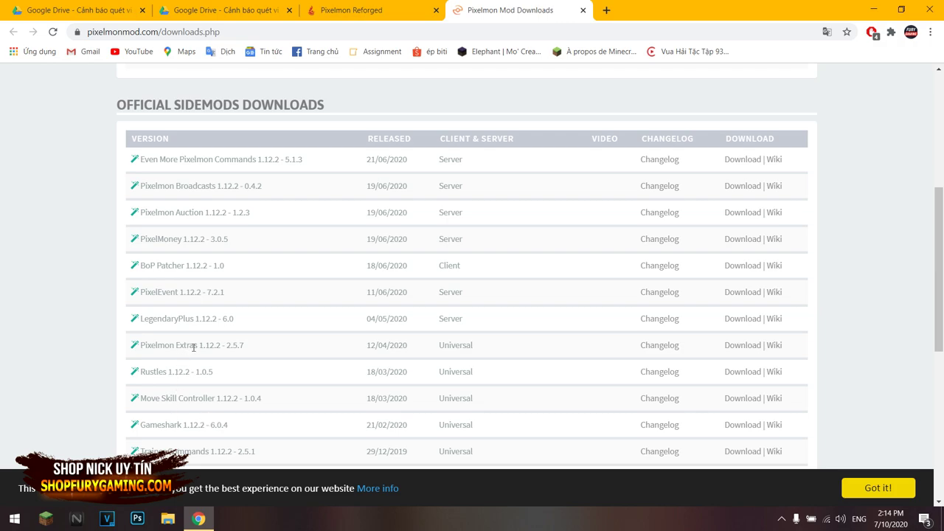
{"action": "scroll", "coordinate": [193, 347], "scroll_direction": "down", "scroll_amount": 2}
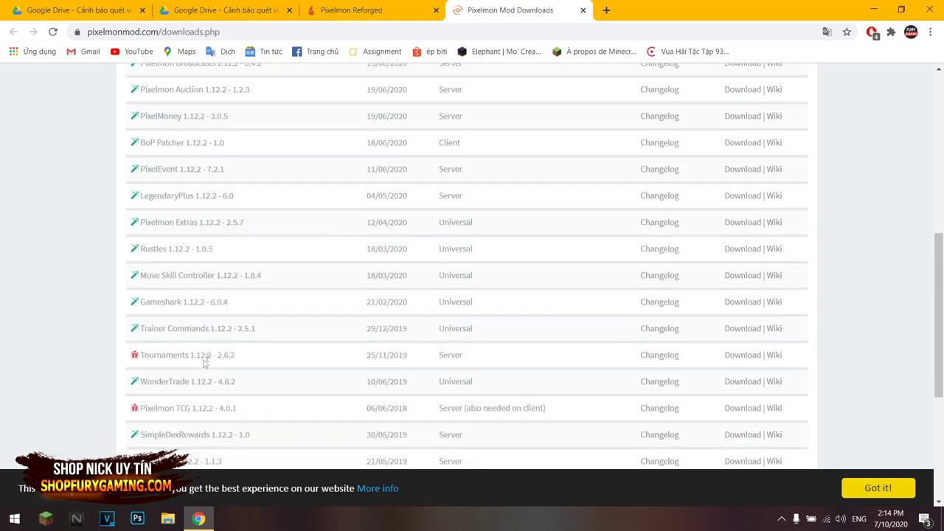
{"action": "middle_click", "coordinate": [742, 313]}
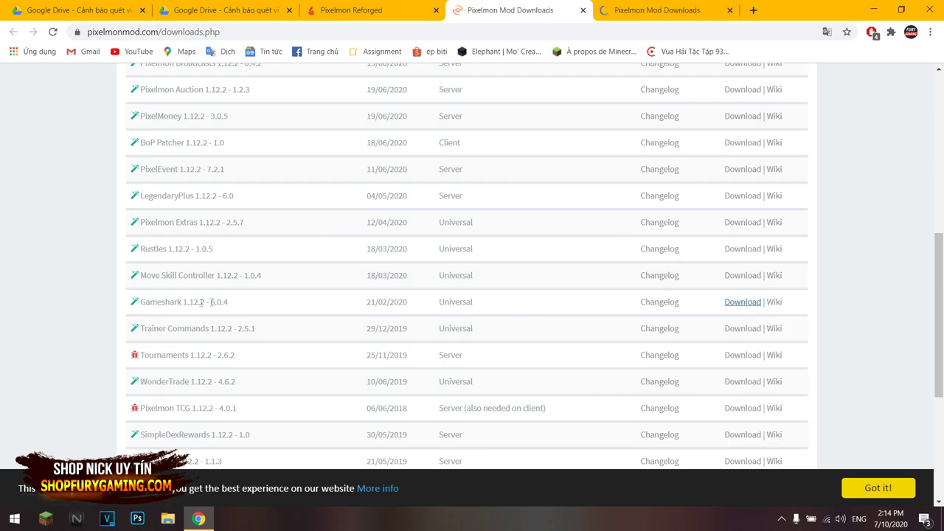
{"action": "scroll", "coordinate": [245, 305], "scroll_direction": "up", "scroll_amount": 2}
{"action": "key", "text": "ctrl+Tab"}
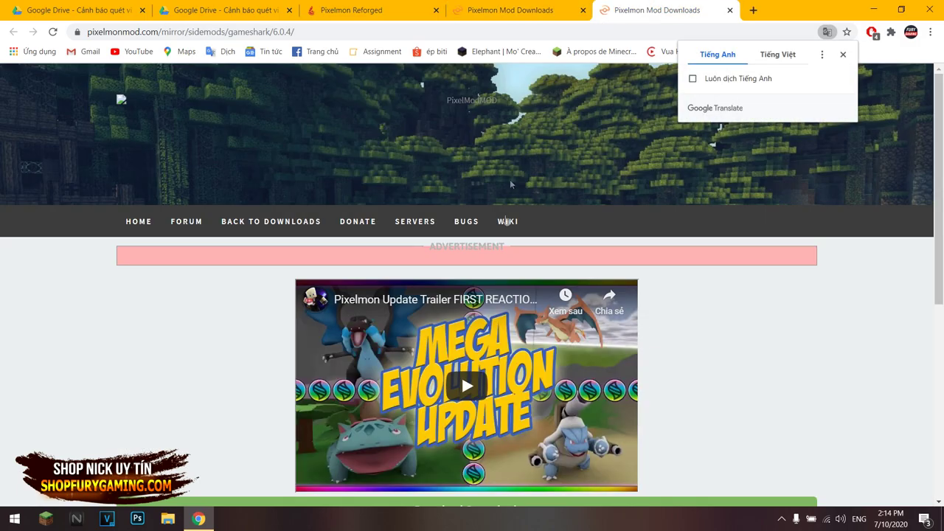
Download Gameshark, save Gameshark-1.12.2-6.0.4-universal.jar in the Downloads folder, and close its download page
{"action": "scroll", "coordinate": [472, 304], "scroll_direction": "down", "scroll_amount": 3}
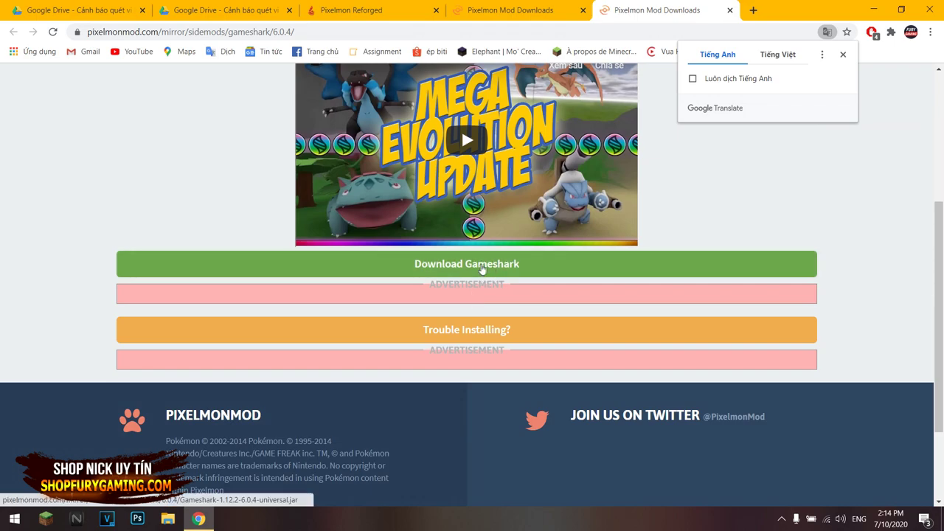
{"action": "left_click", "coordinate": [487, 266]}
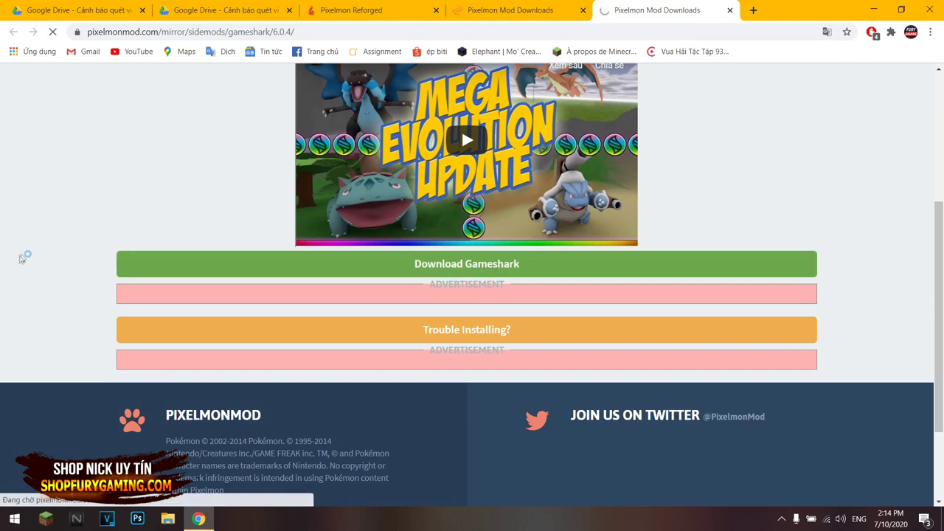
{"action": "left_click", "coordinate": [749, 413]}
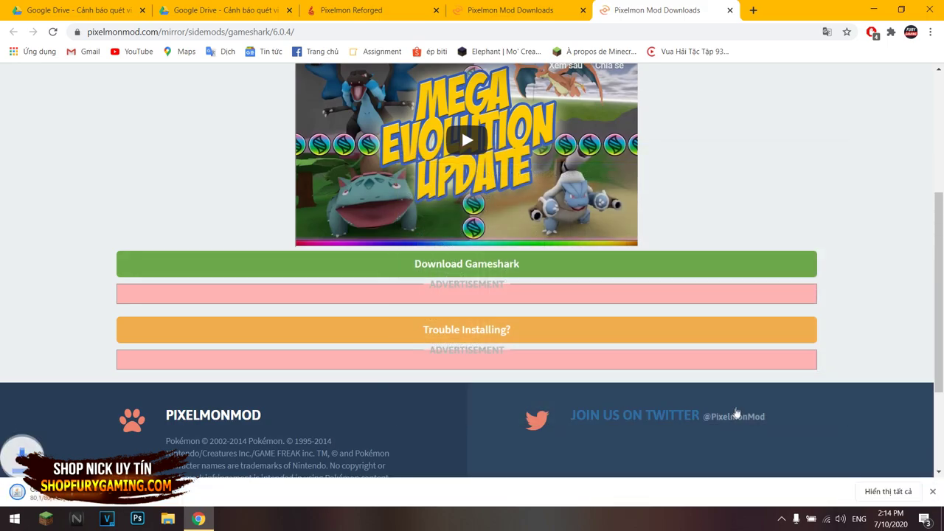
{"action": "key", "text": "ctrl+w"}
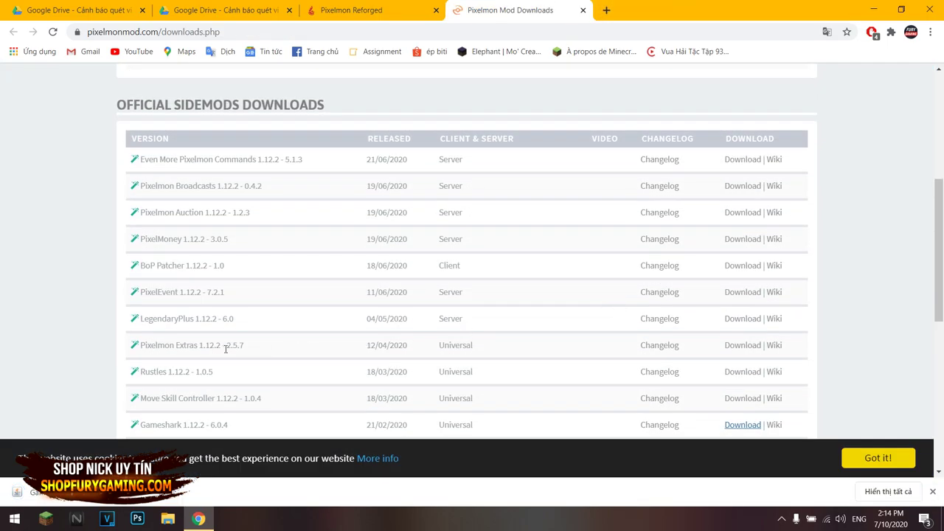
Download Pixelmon Extras 1.12.2 - 2.5.7, save PixelExtras-1.12.2-2.5.7-universal.jar in the Downloads folder, and close both Pixelmon Mod pages
{"action": "left_click_drag", "start_coordinate": [226, 348], "coordinate": [246, 349]}
{"action": "left_click", "coordinate": [250, 349]}
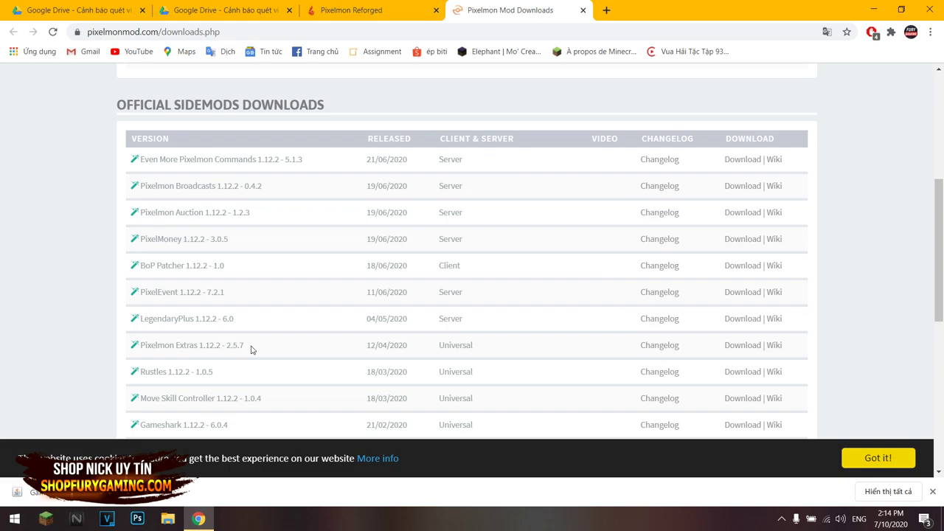
{"action": "left_click", "coordinate": [741, 345]}
{"action": "scroll", "coordinate": [583, 238], "scroll_direction": "down", "scroll_amount": 3}
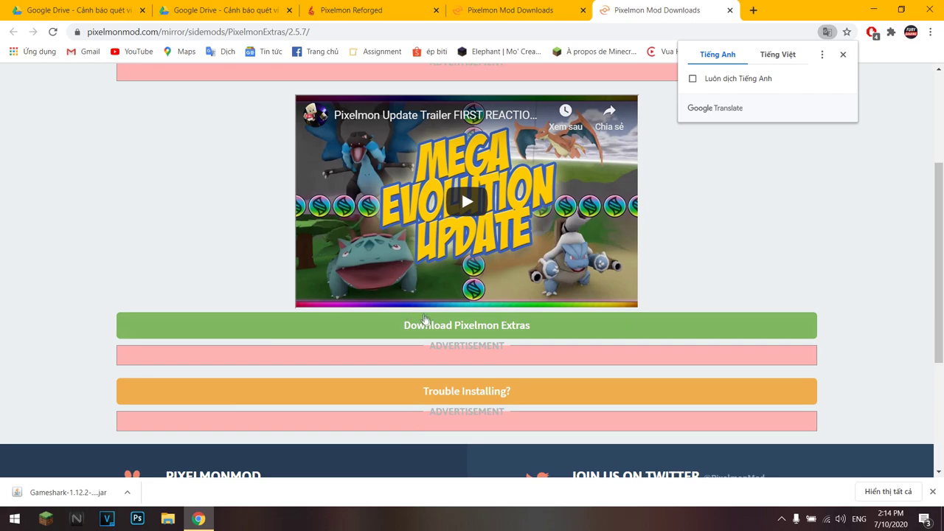
{"action": "left_click", "coordinate": [434, 330]}
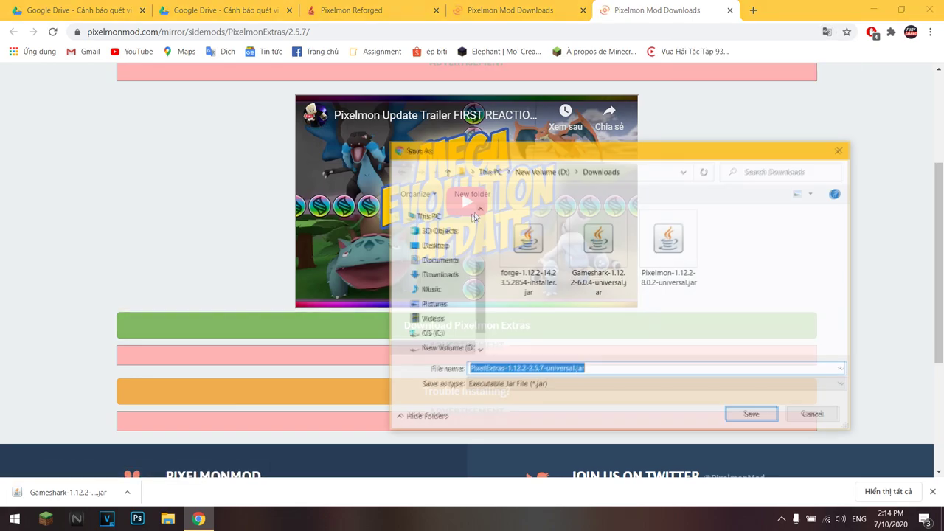
{"action": "left_click", "coordinate": [750, 414]}
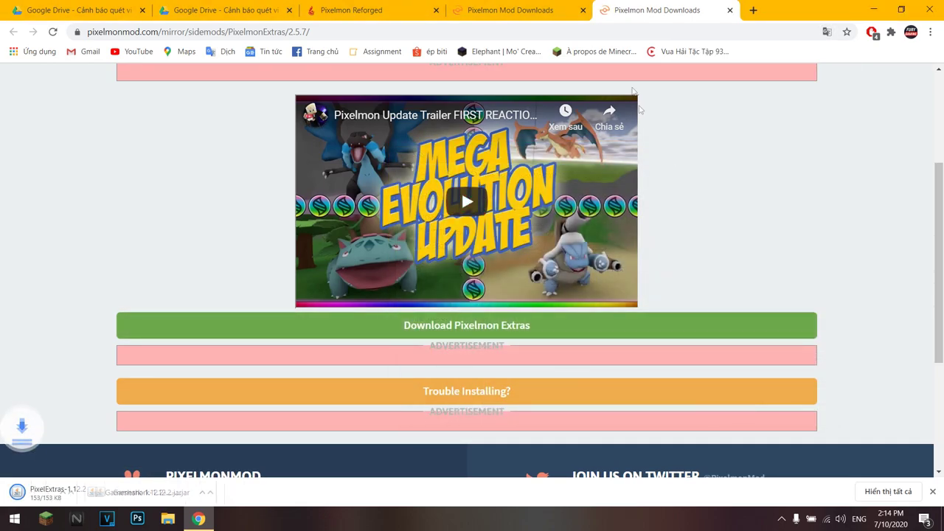
{"action": "left_click", "coordinate": [582, 9]}
{"action": "left_click", "coordinate": [583, 9]}
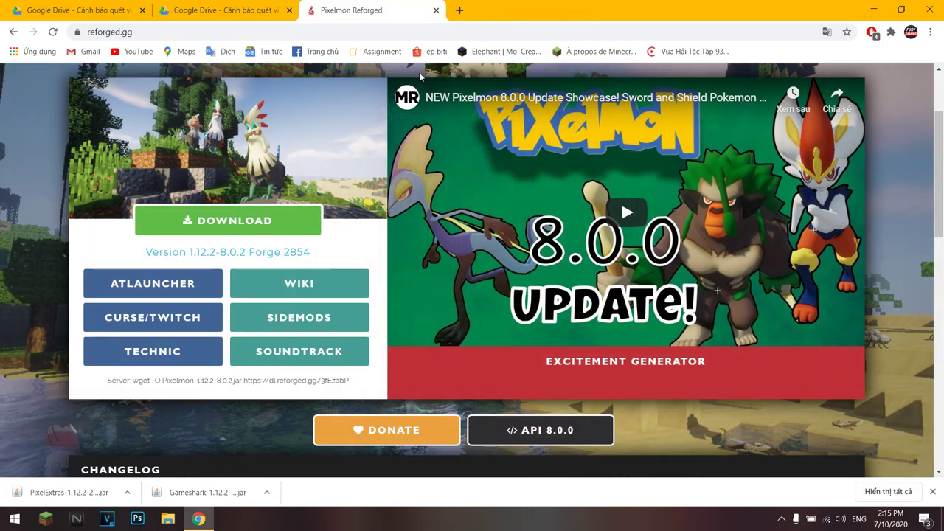
Show the desktop, return to Chrome and open its list of downloaded files
{"action": "key", "text": "super+d"}
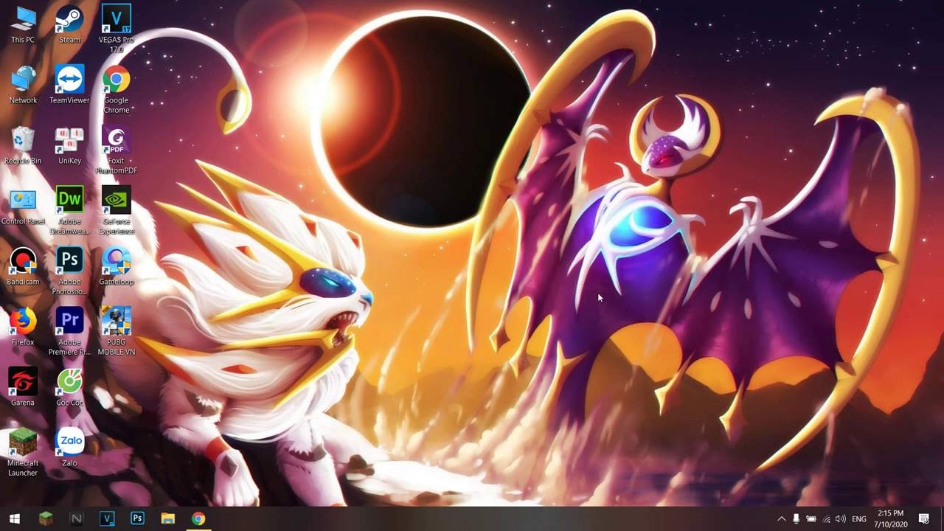
{"action": "left_click", "coordinate": [209, 516]}
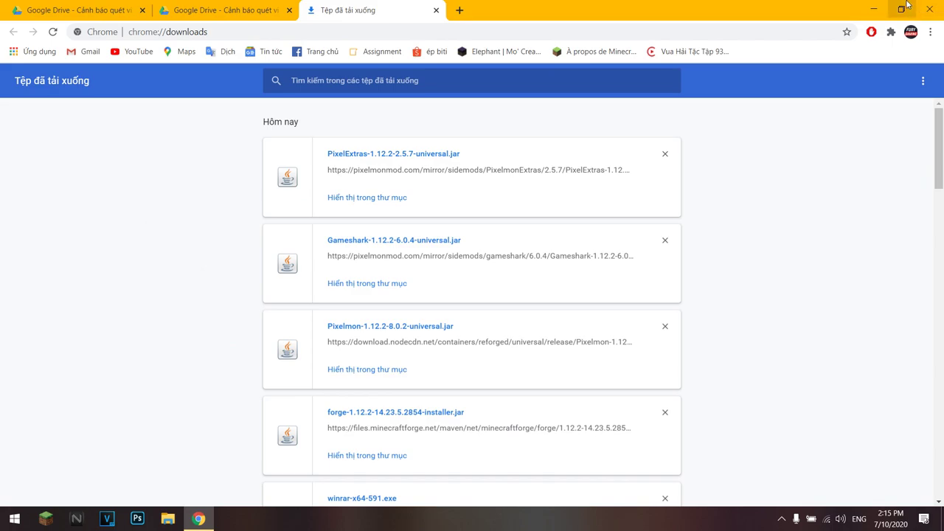
Copy MinecraftLauncher.zip, jre-8u251-windows-x64.exe, winrar-x64-591.exe and forge-1.12.2-14.23.5.2854-installer.jar from the downloads list to the desktop
{"action": "scroll", "coordinate": [411, 304], "scroll_direction": "down", "scroll_amount": 3}
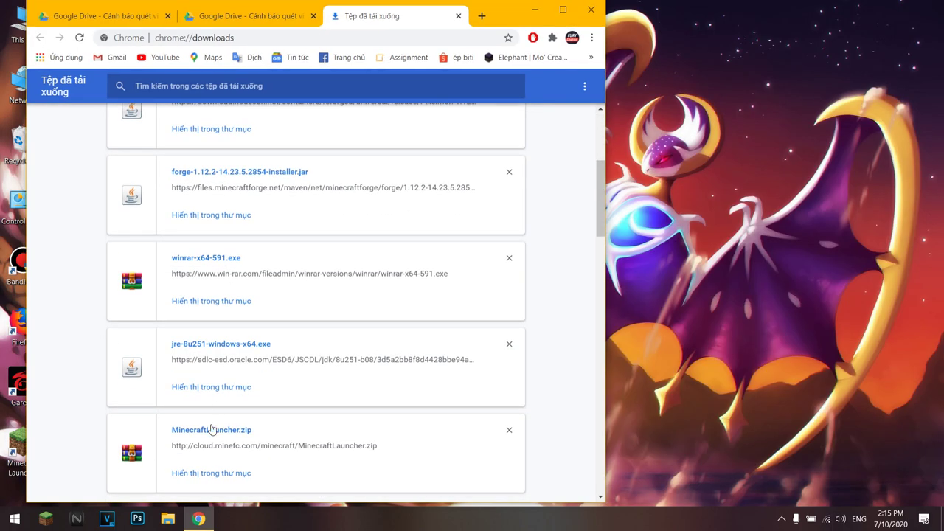
{"action": "left_click_drag", "start_coordinate": [207, 436], "coordinate": [723, 87]}
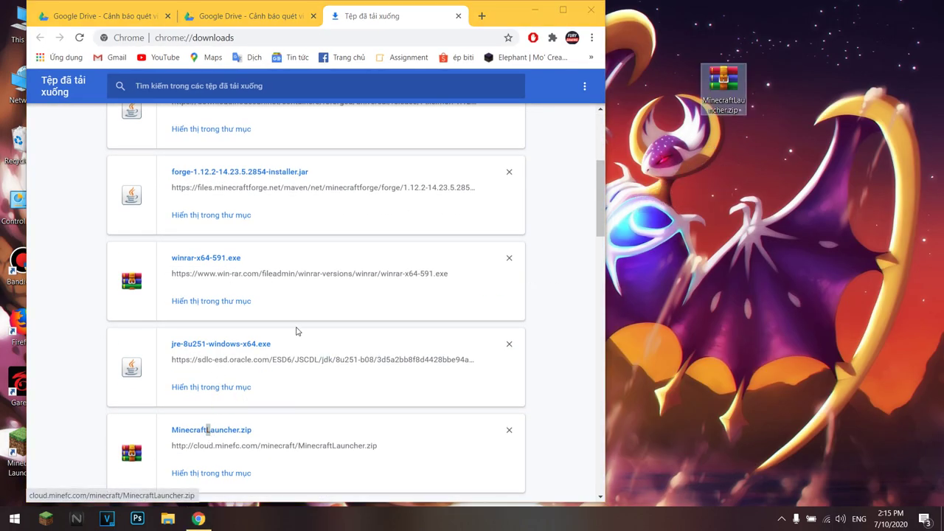
{"action": "left_click_drag", "start_coordinate": [230, 348], "coordinate": [770, 23]}
{"action": "left_click_drag", "start_coordinate": [228, 260], "coordinate": [769, 81]}
{"action": "left_click_drag", "start_coordinate": [242, 171], "coordinate": [693, 18]}
Copy Pixelmon-1.12.2-8.0.2-universal.jar, Gameshark-1.12.2-6.0.4-universal.jar and PixelExtras-1.12.2-2.5.7-universal.jar from the downloads list to the desktop
{"action": "scroll", "coordinate": [436, 236], "scroll_direction": "up", "scroll_amount": 3}
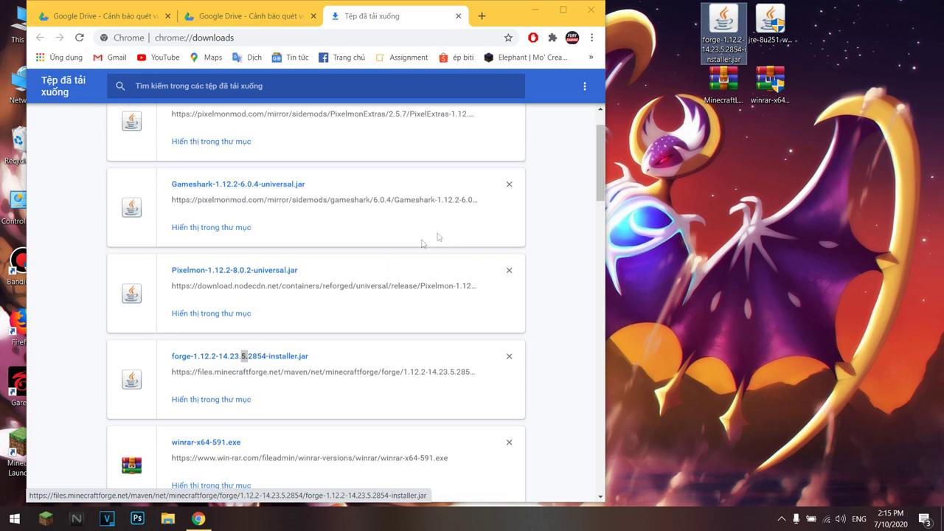
{"action": "scroll", "coordinate": [253, 293], "scroll_direction": "up", "scroll_amount": 2}
{"action": "left_click_drag", "start_coordinate": [242, 332], "coordinate": [719, 155]}
{"action": "left_click_drag", "start_coordinate": [253, 245], "coordinate": [769, 147]}
{"action": "left_click_drag", "start_coordinate": [248, 159], "coordinate": [706, 201]}
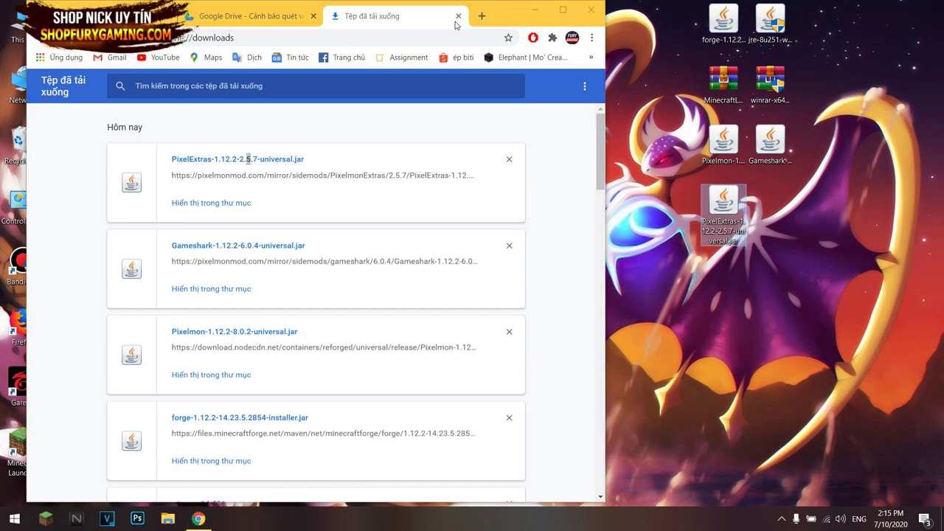
Close the downloads page and minimize Chrome to show the refreshed desktop
{"action": "key", "text": "ctrl+w"}
{"action": "left_click", "coordinate": [536, 11]}
{"action": "right_click", "coordinate": [510, 10]}
{"action": "left_click", "coordinate": [542, 45]}
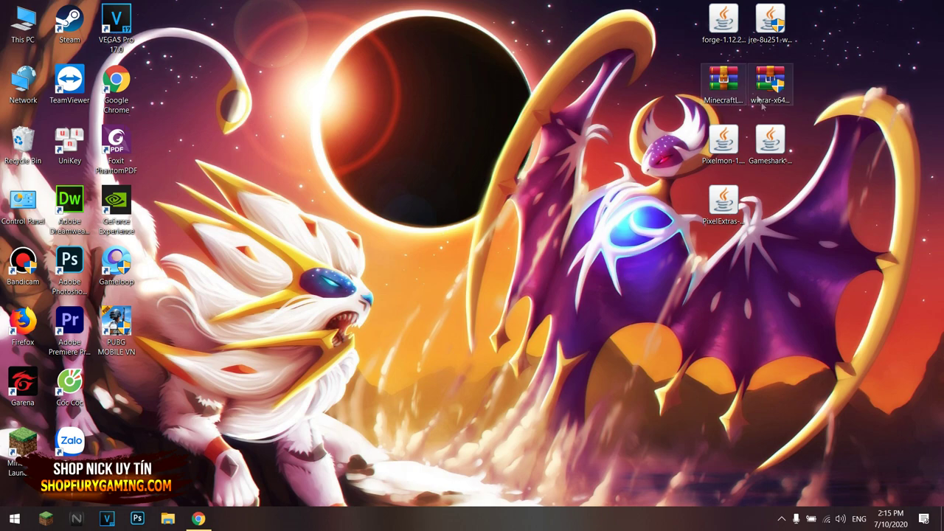
Install Java from jre-8u251-windows-x64.exe with the default destination folder and delete the installer from the desktop
{"action": "double_click", "coordinate": [771, 22]}
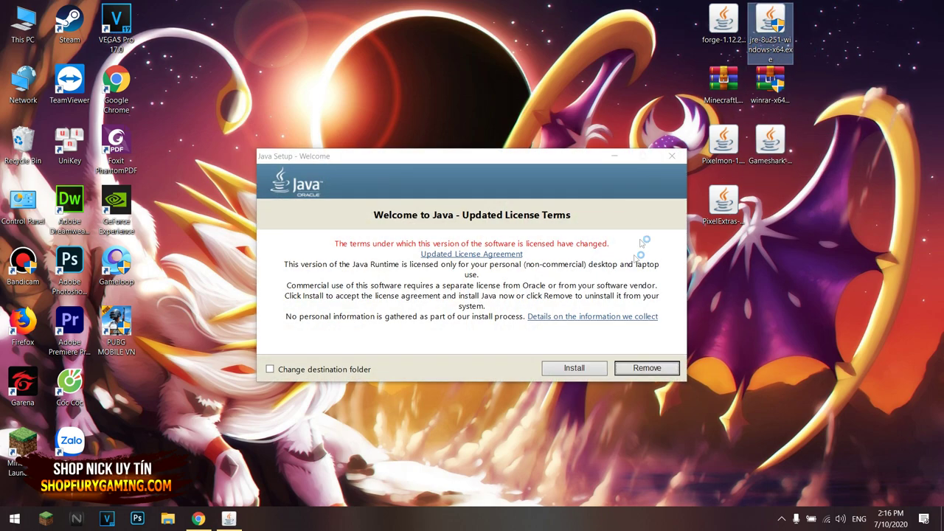
{"action": "left_click", "coordinate": [583, 369]}
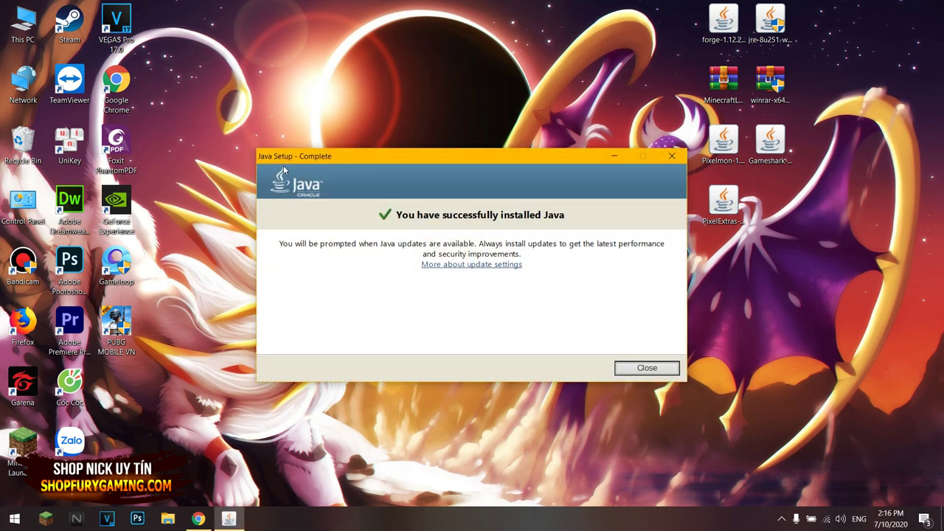
{"action": "left_click", "coordinate": [646, 368]}
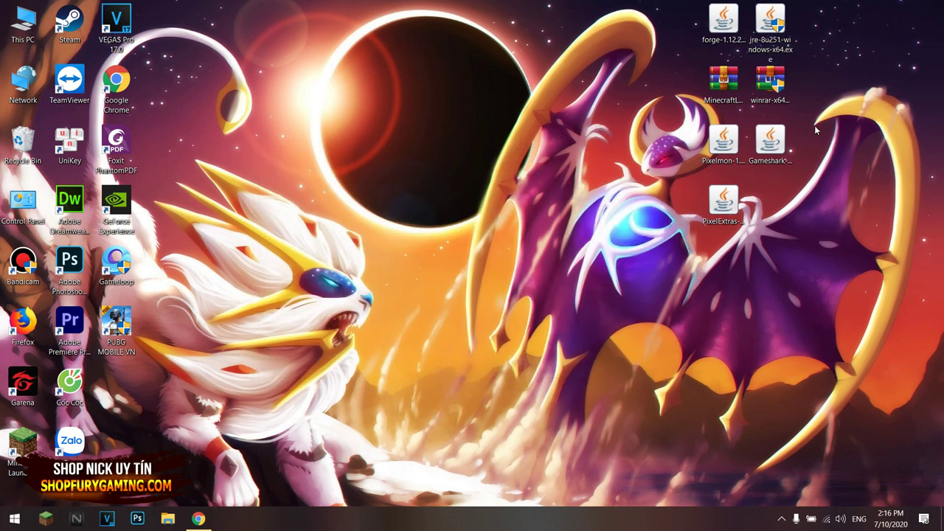
{"action": "key", "text": "Delete"}
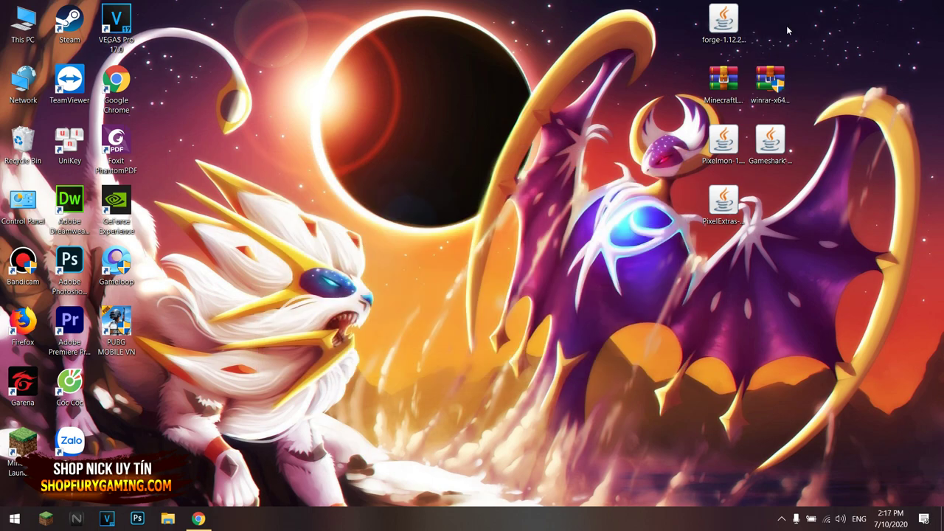
Install WinRAR 5.91 with the default folder and file associations, and delete winrar-x64-591.exe from the desktop
{"action": "double_click", "coordinate": [774, 84]}
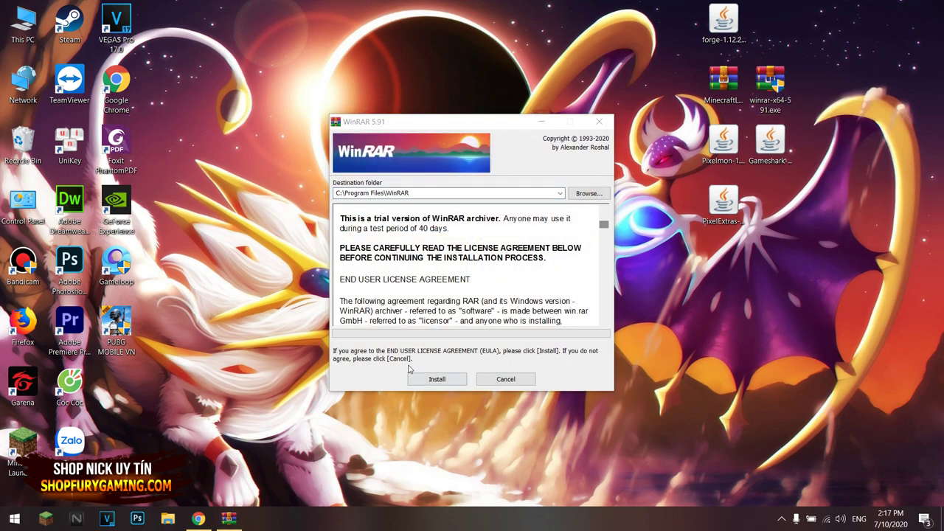
{"action": "left_click", "coordinate": [433, 378]}
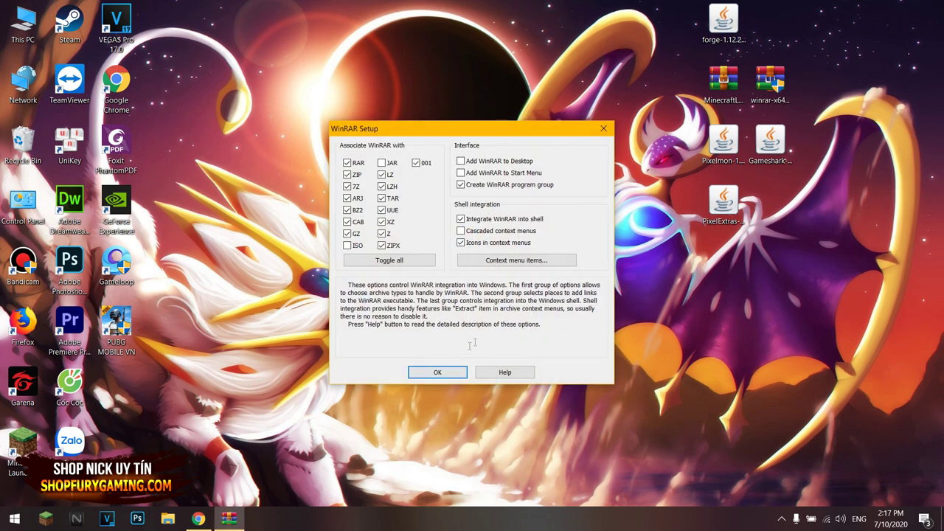
{"action": "left_click", "coordinate": [449, 378]}
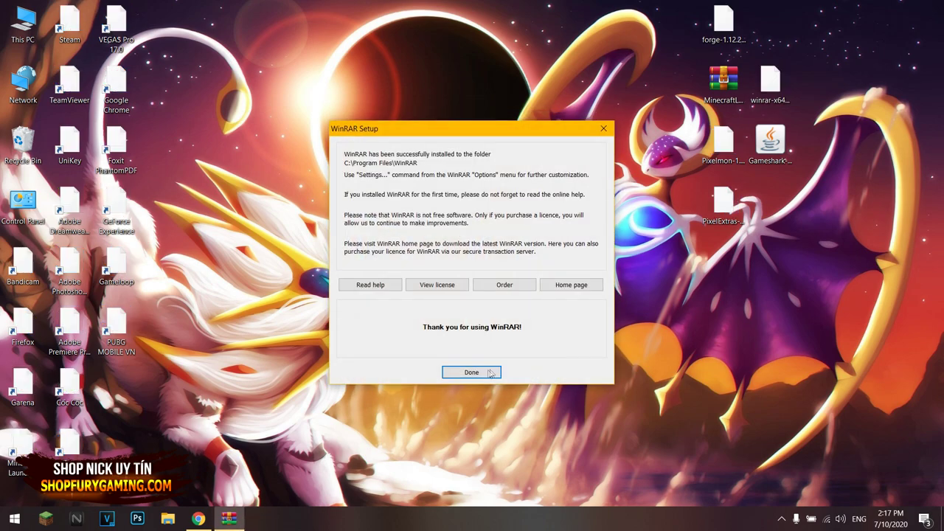
{"action": "left_click", "coordinate": [479, 375]}
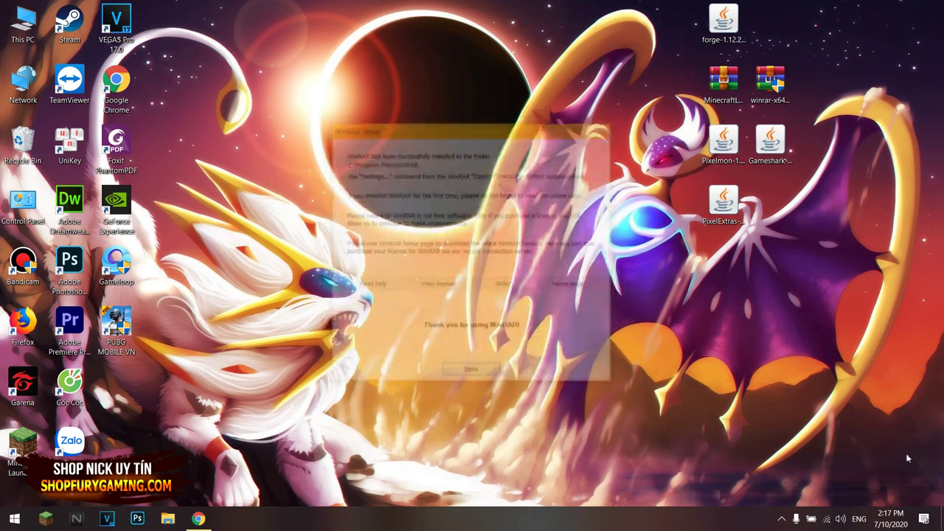
{"action": "left_click", "coordinate": [789, 136]}
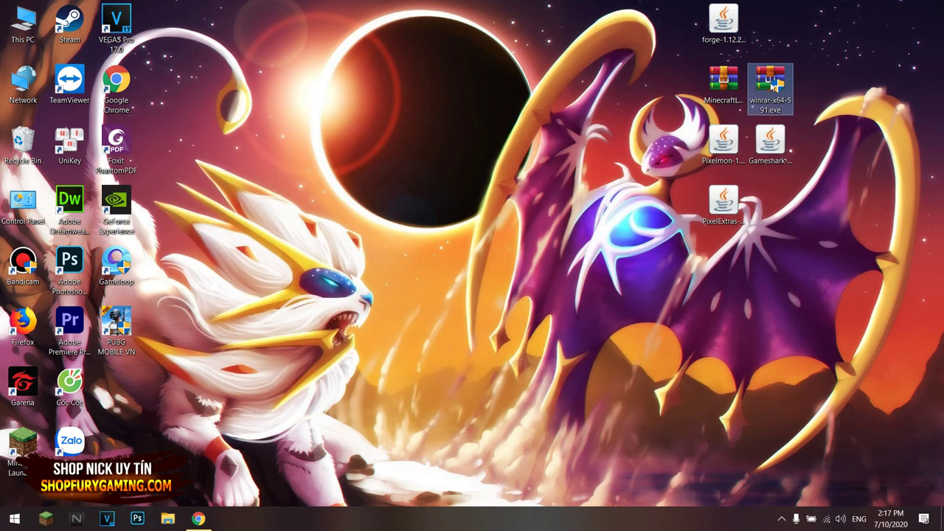
{"action": "key", "text": "Delete"}
{"action": "left_click", "coordinate": [770, 82]}
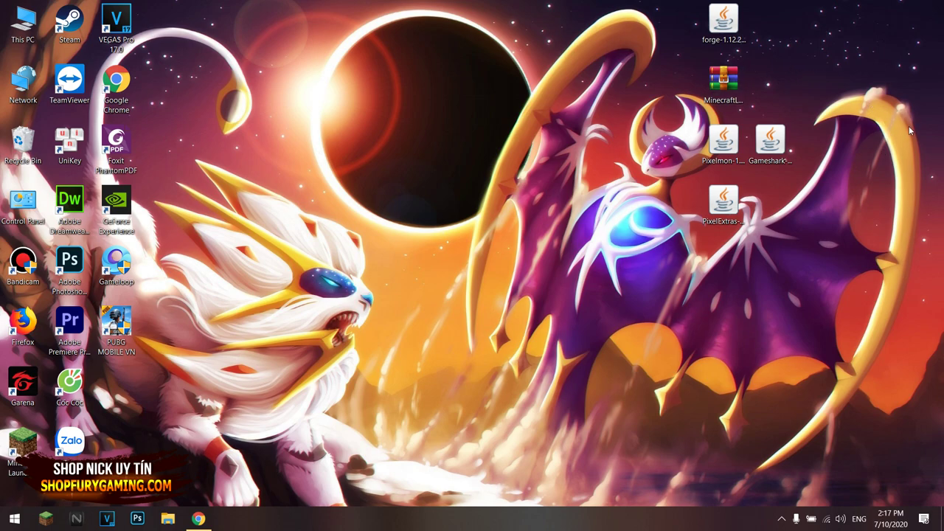
Open MinecraftLauncher.zip in WinRAR and extract Minecraft Launcher.exe from its MinecraftLauncher folder to the desktop
{"action": "left_click", "coordinate": [712, 95]}
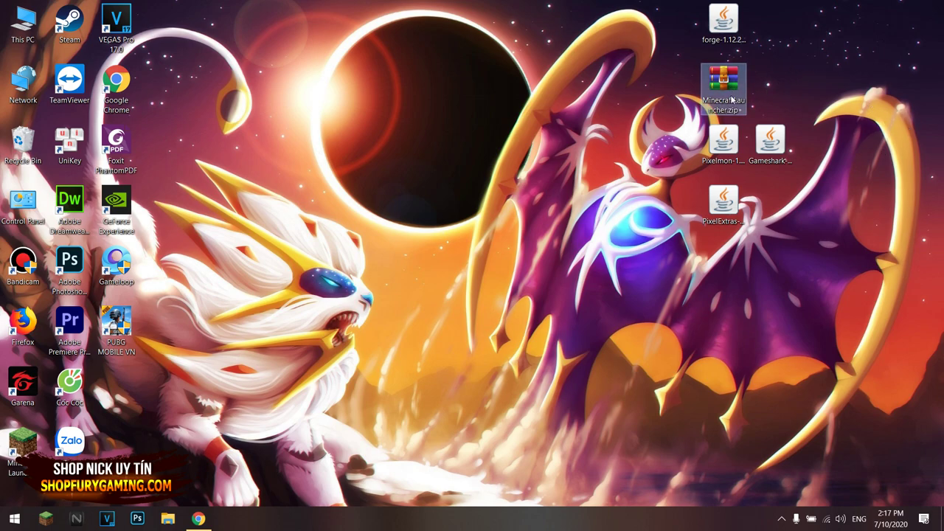
{"action": "key", "text": "F5"}
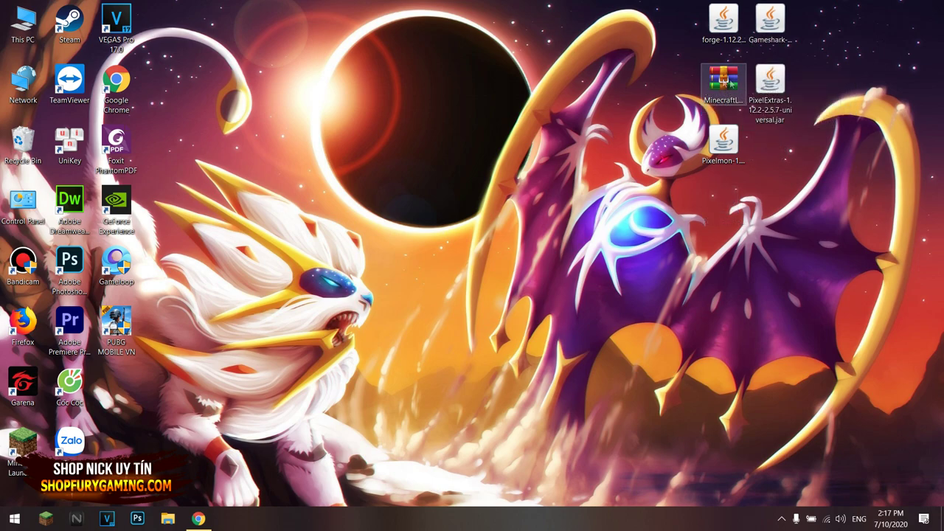
{"action": "left_click", "coordinate": [720, 88]}
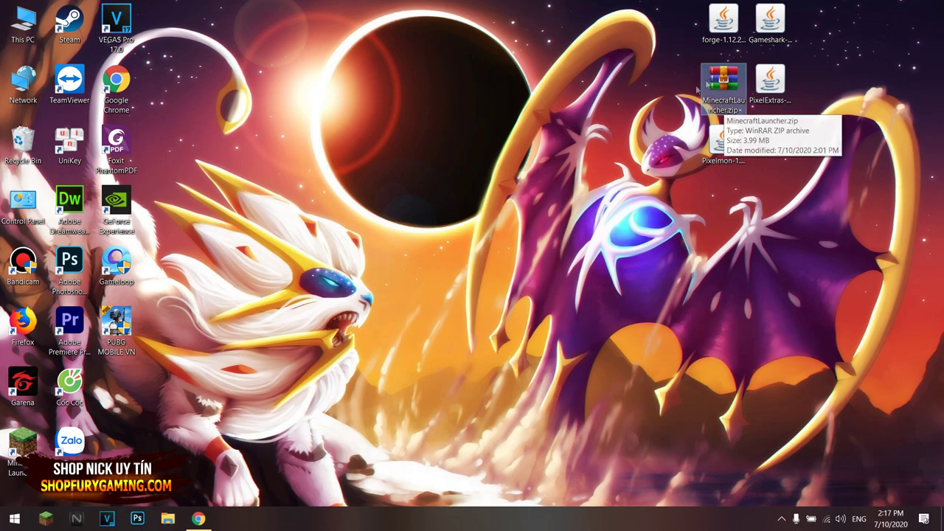
{"action": "double_click", "coordinate": [723, 87]}
{"action": "key", "text": "Escape"}
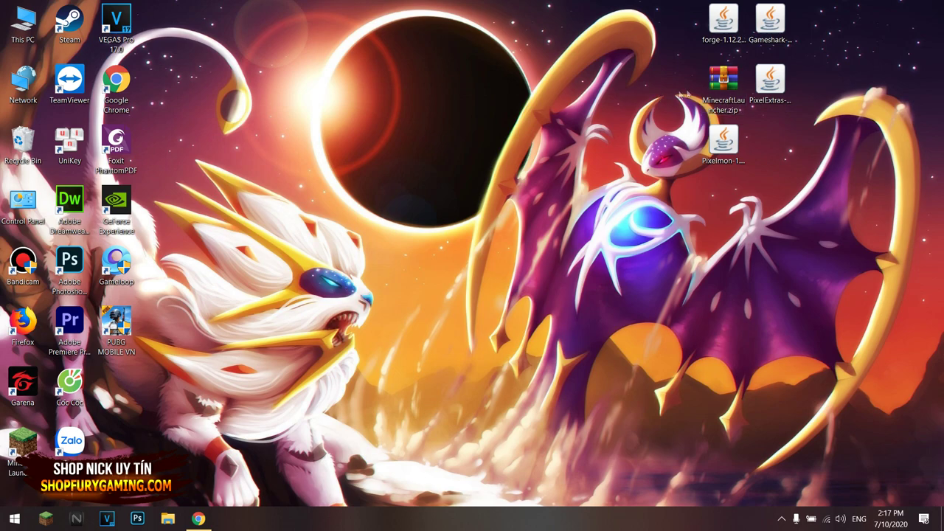
{"action": "double_click", "coordinate": [732, 87]}
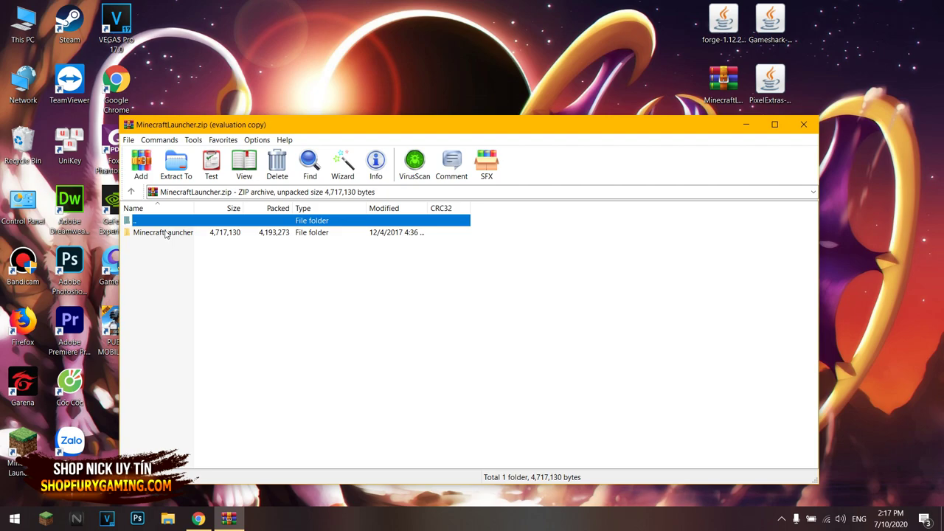
{"action": "double_click", "coordinate": [166, 234]}
{"action": "left_click", "coordinate": [273, 356]}
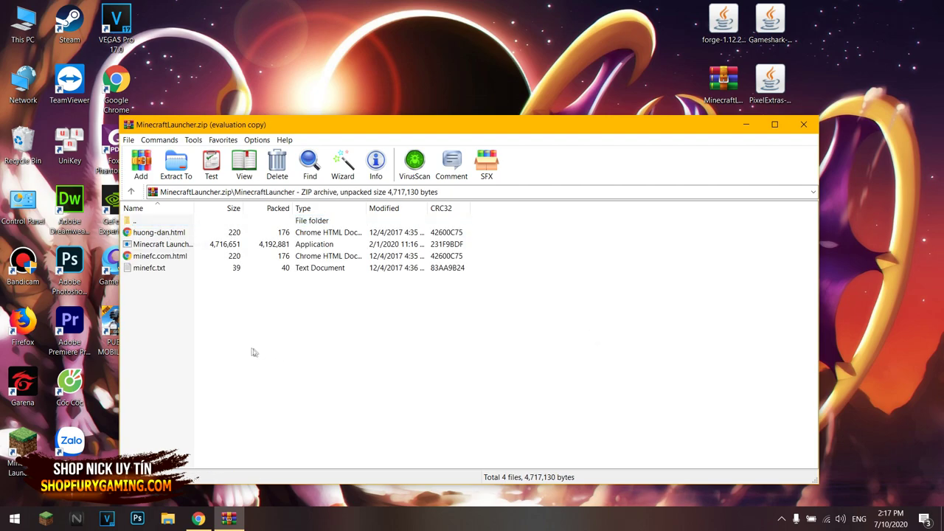
{"action": "left_click", "coordinate": [309, 248]}
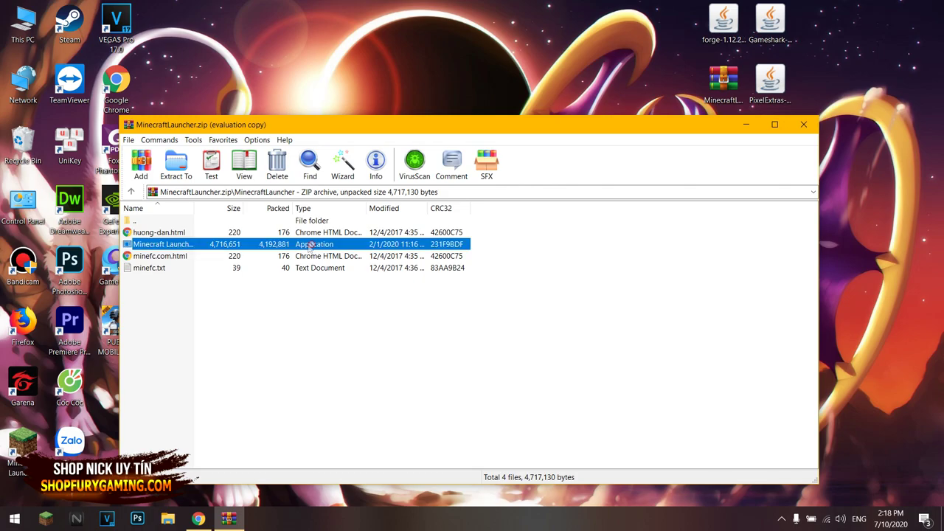
{"action": "left_click_drag", "start_coordinate": [310, 246], "coordinate": [442, 30]}
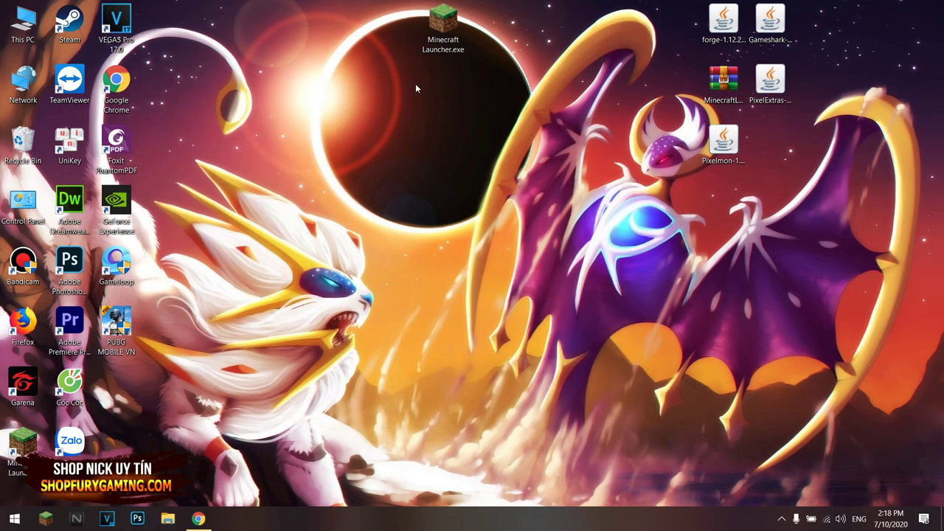
Start Minecraft Launcher.exe from the desktop and log in with the username Fury
{"action": "left_click_drag", "start_coordinate": [443, 22], "coordinate": [443, 82]}
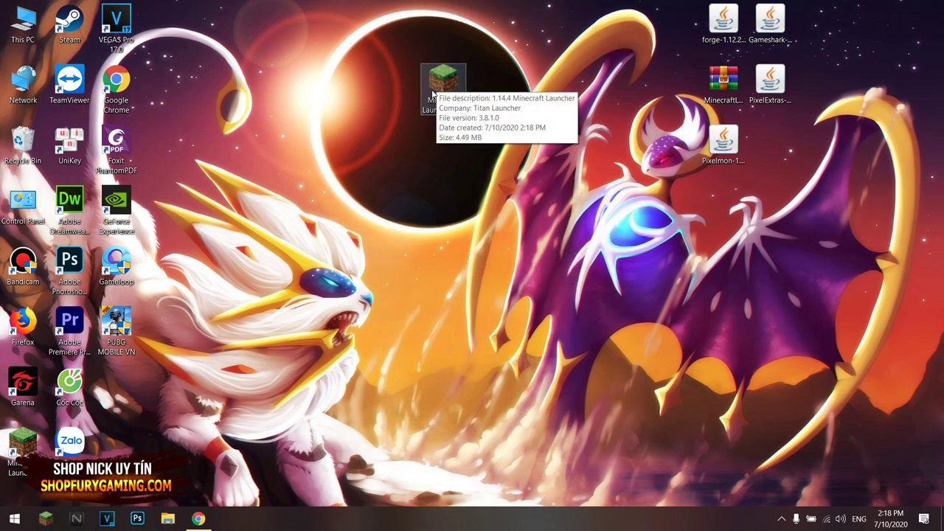
{"action": "double_click", "coordinate": [443, 82]}
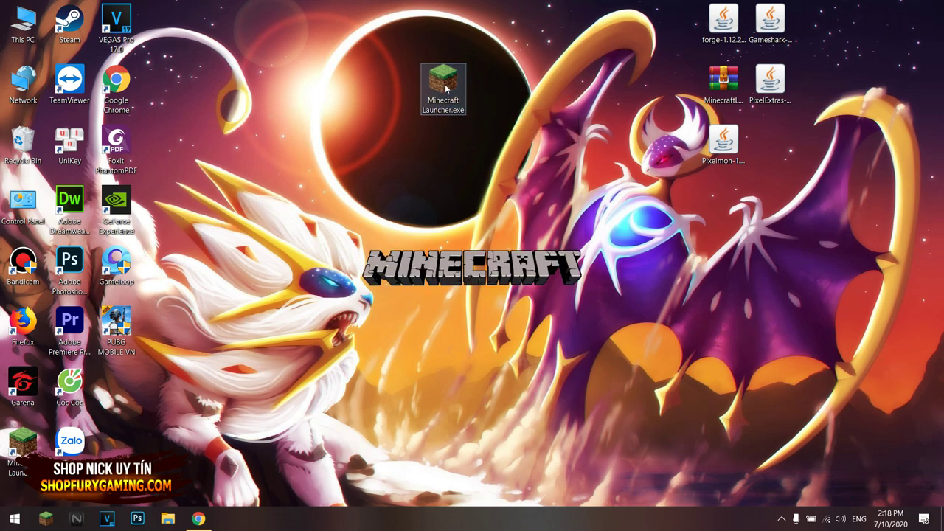
{"action": "left_click_drag", "start_coordinate": [219, 60], "coordinate": [304, 127]}
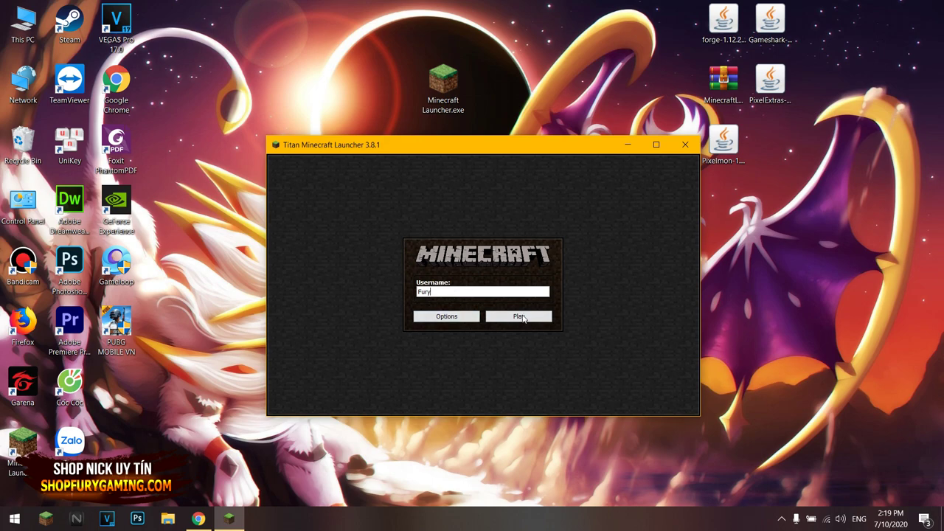
{"action": "left_click", "coordinate": [520, 316]}
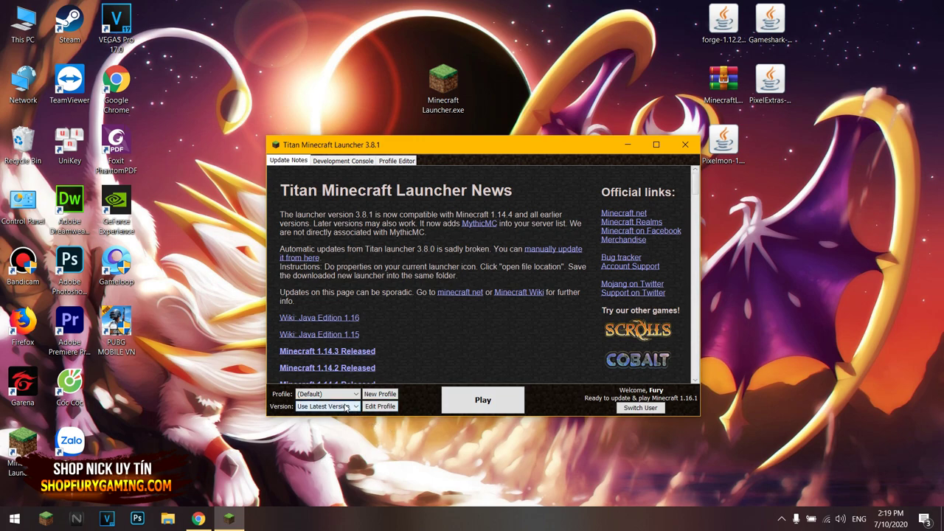
Set the launcher's game version to release 1.0 and start Minecraft
{"action": "left_click", "coordinate": [355, 406]}
{"action": "scroll", "coordinate": [332, 442], "scroll_direction": "down", "scroll_amount": 10}
{"action": "scroll", "coordinate": [334, 453], "scroll_direction": "down", "scroll_amount": 2}
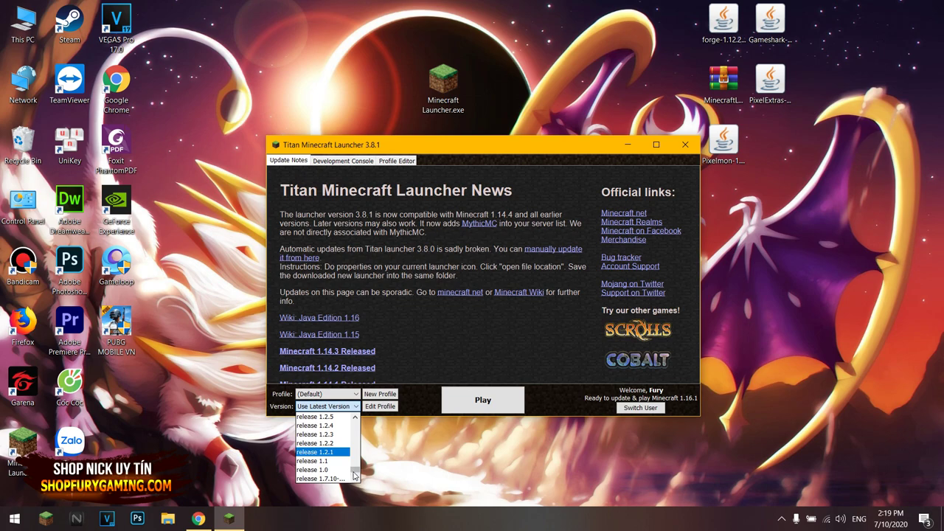
{"action": "left_click", "coordinate": [332, 470]}
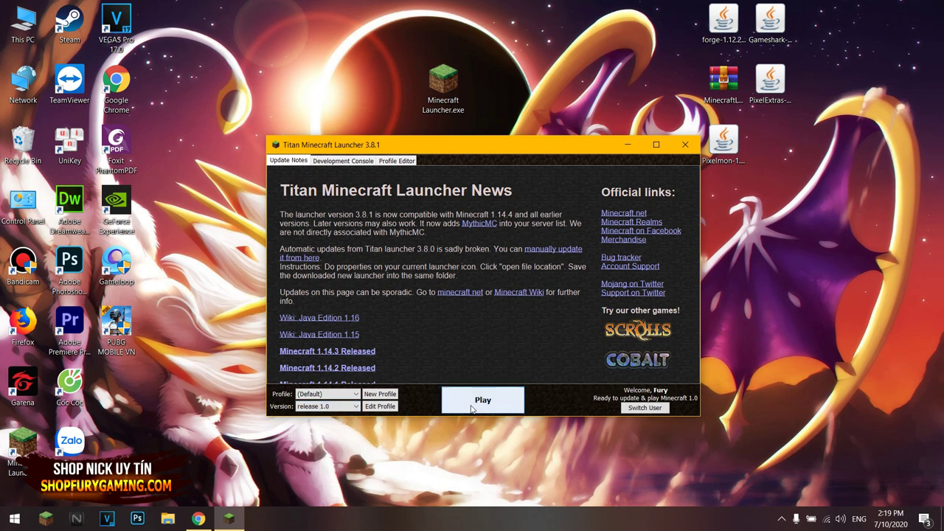
{"action": "left_click", "coordinate": [480, 404]}
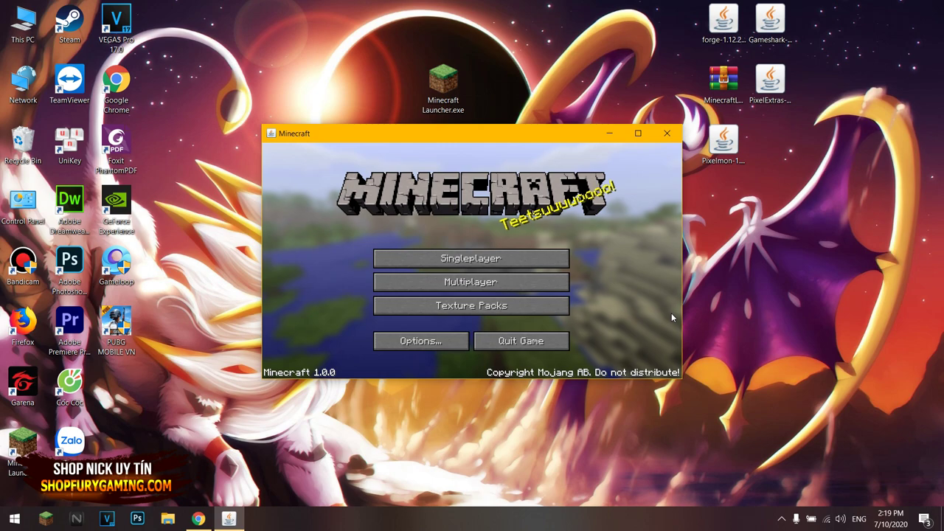
View Minecraft's game options, return to the title screen and close the game
{"action": "left_click", "coordinate": [435, 343]}
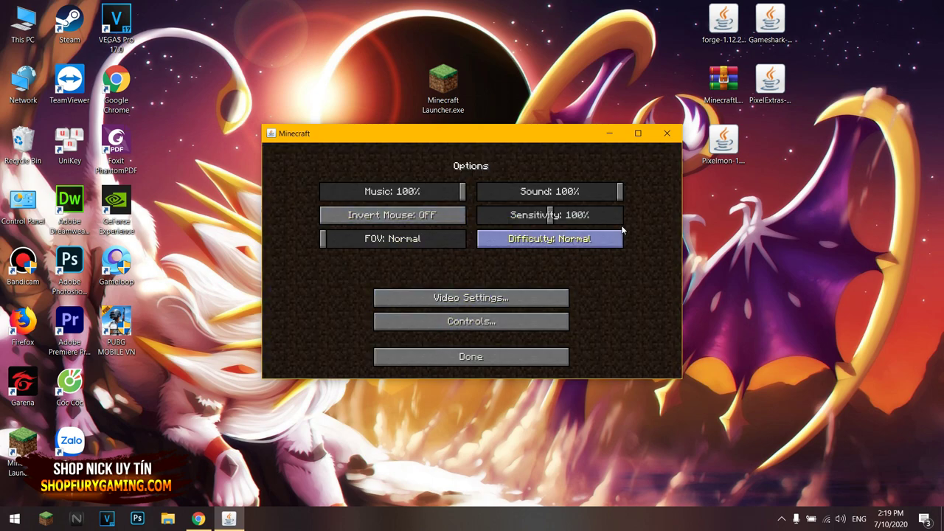
{"action": "left_click", "coordinate": [529, 360]}
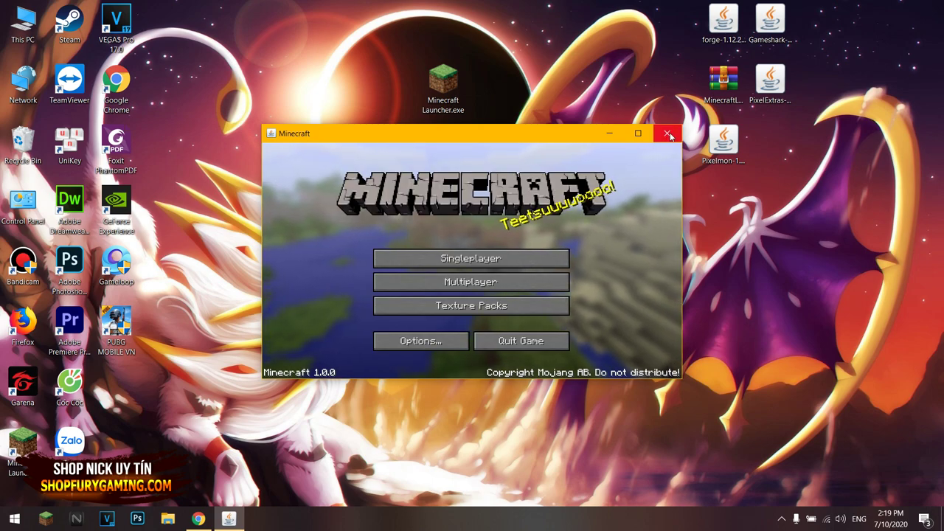
{"action": "left_click", "coordinate": [667, 135]}
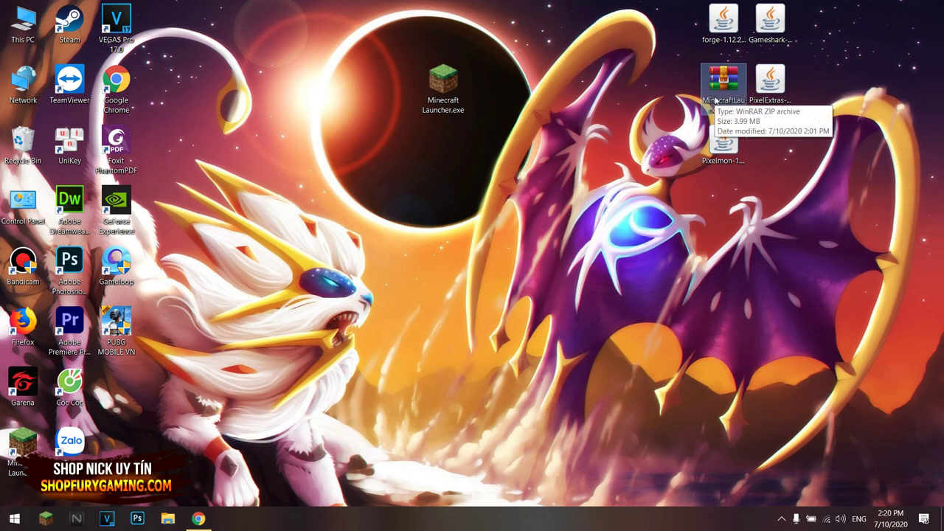
Delete MinecraftLauncher.zip from the desktop, then run the forge-1.12.2-14.23.5.2854 installer and complete the client installation
{"action": "key", "text": "Delete"}
{"action": "left_click", "coordinate": [725, 24]}
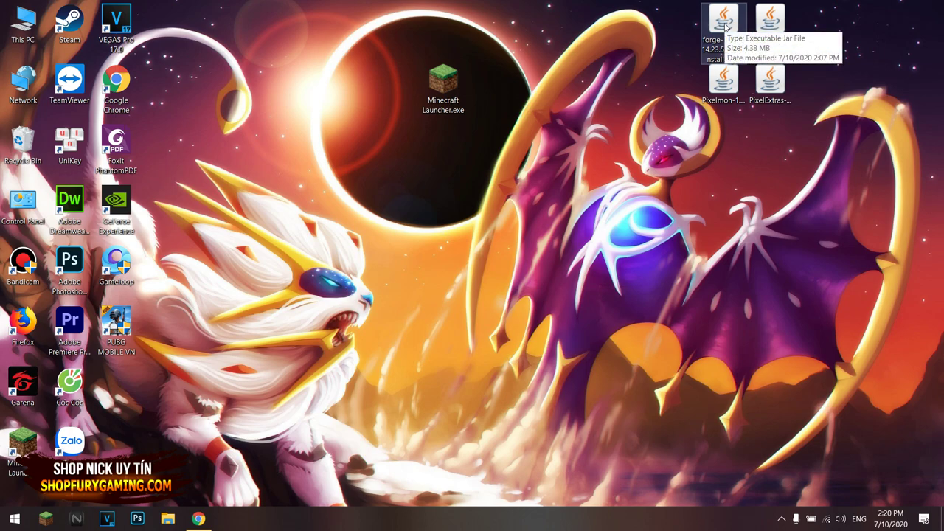
{"action": "double_click", "coordinate": [726, 25]}
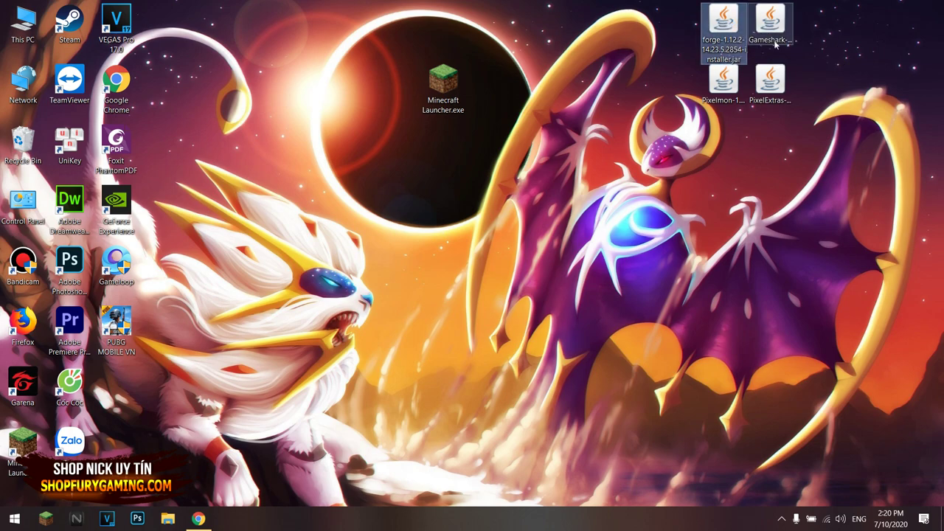
{"action": "left_click", "coordinate": [452, 309]}
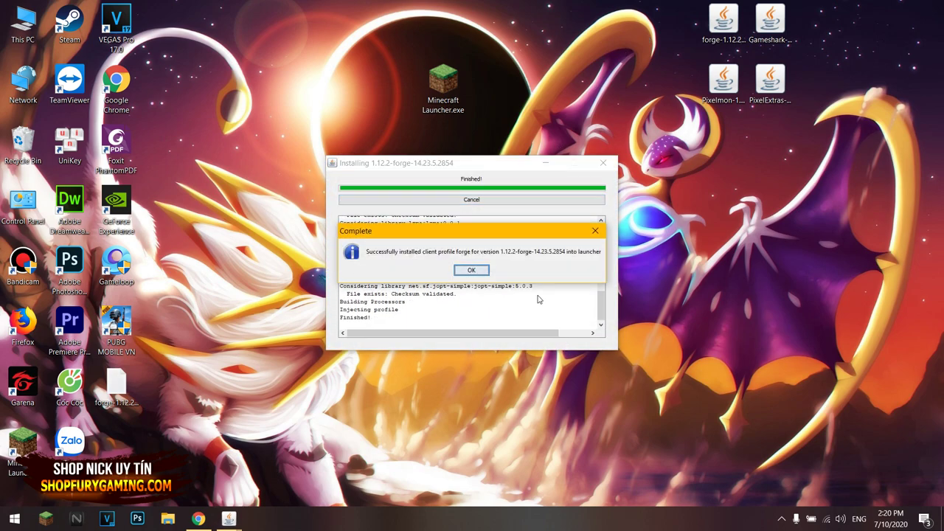
{"action": "left_click", "coordinate": [472, 271]}
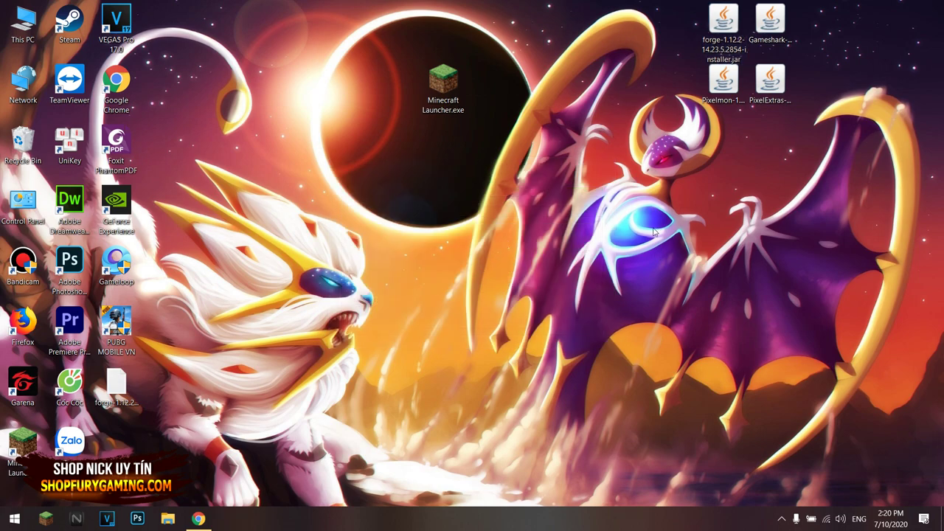
Create a folder named PXM on the New Volume (D:) drive and close the file window
{"action": "left_click", "coordinate": [169, 521]}
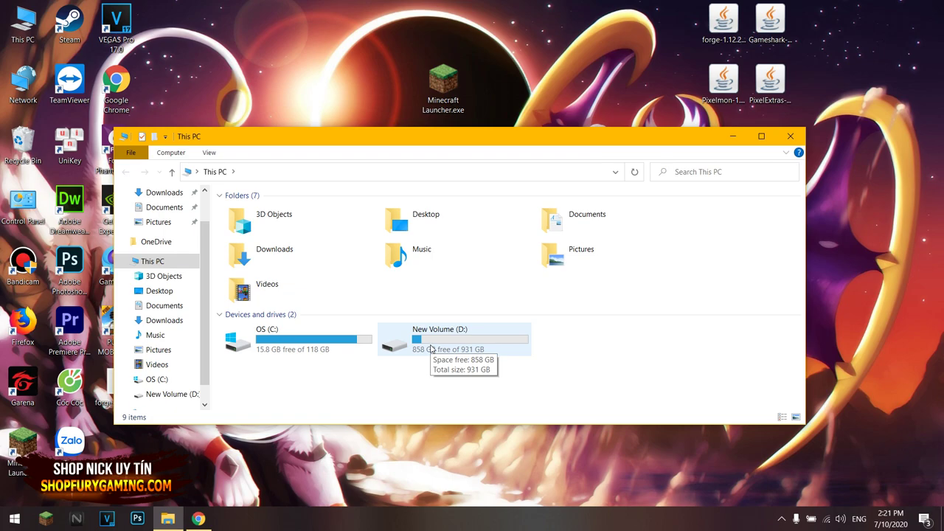
{"action": "double_click", "coordinate": [431, 348]}
{"action": "right_click", "coordinate": [293, 406]}
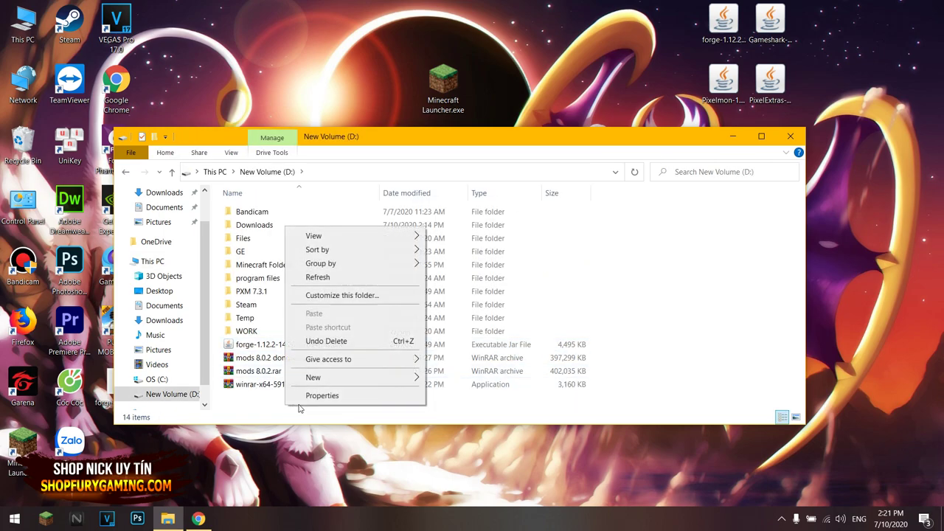
{"action": "mouse_move", "coordinate": [351, 378]}
{"action": "left_click", "coordinate": [485, 216]}
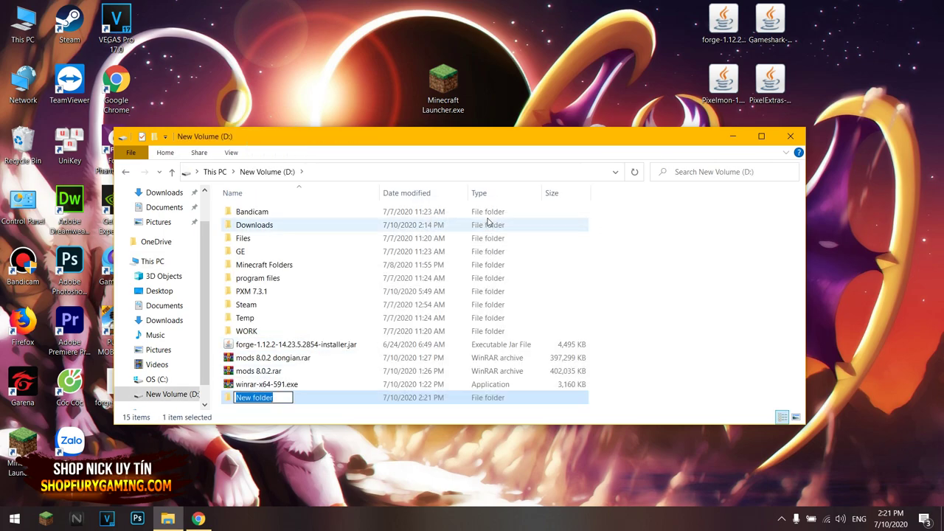
{"action": "type", "text": "PXM"}
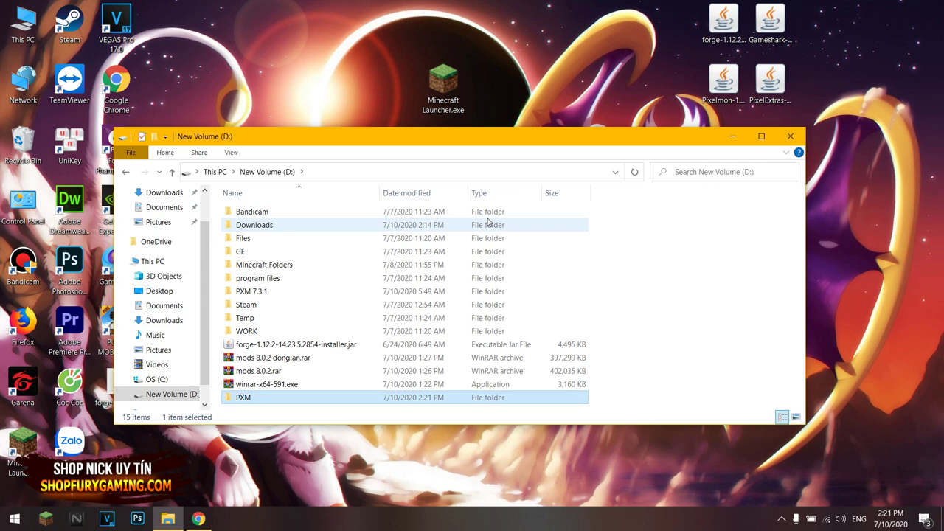
{"action": "key", "text": "Return"}
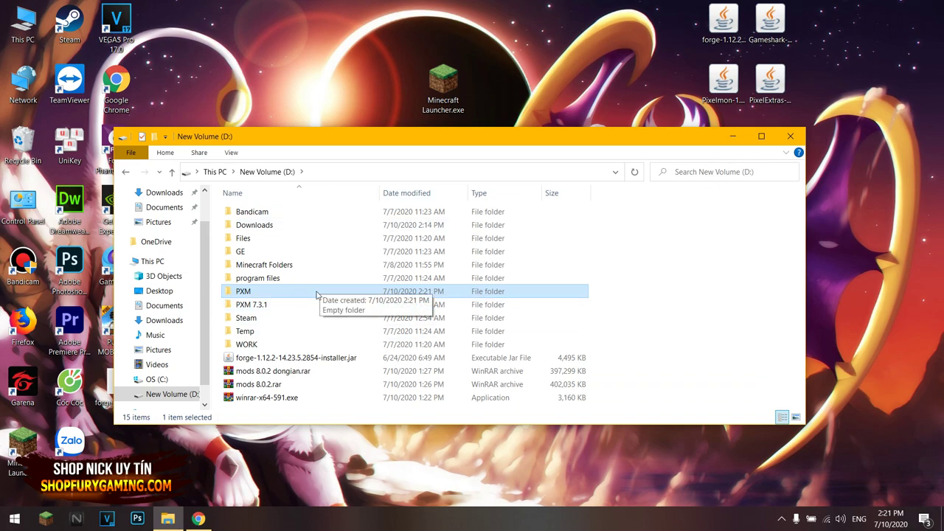
{"action": "left_click", "coordinate": [790, 136]}
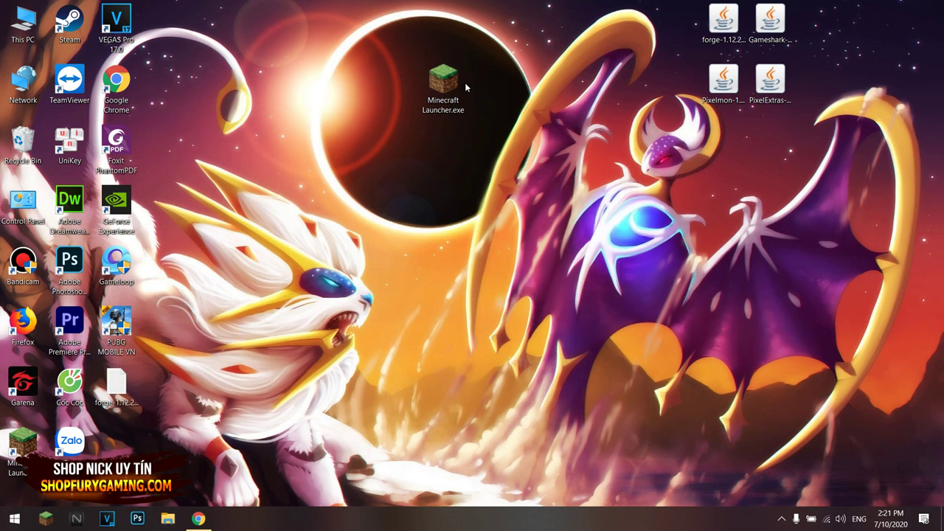
Start Minecraft Launcher.exe from the desktop and log in as Fury with Stay Logged In enabled and Premium Mode off
{"action": "double_click", "coordinate": [451, 83]}
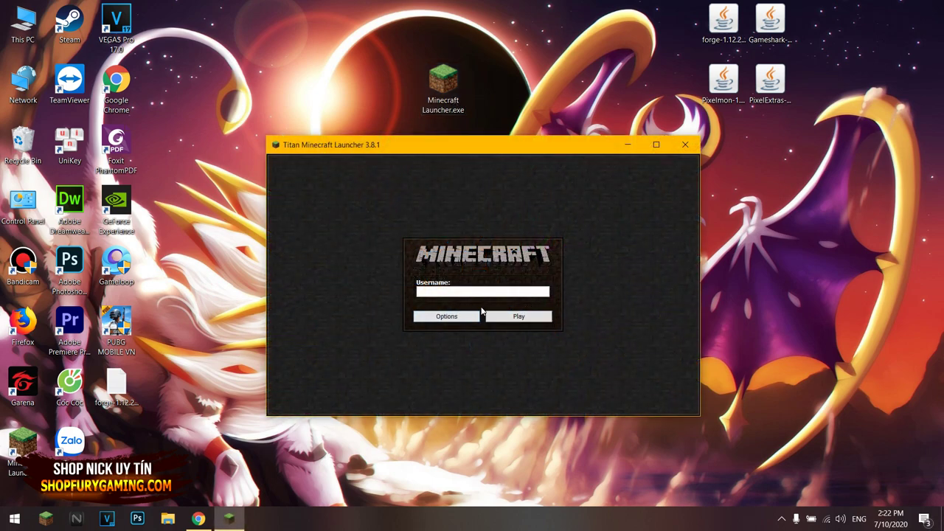
{"action": "left_click", "coordinate": [455, 314]}
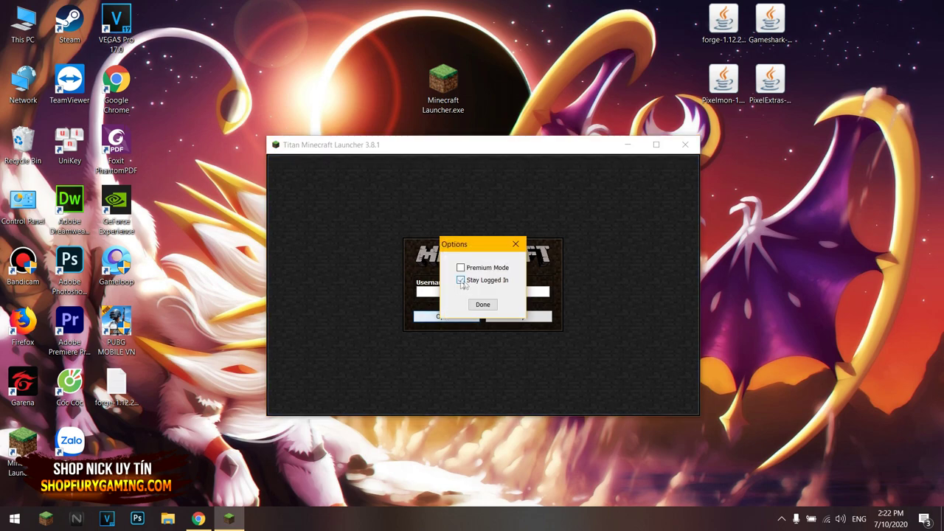
{"action": "left_click", "coordinate": [481, 303]}
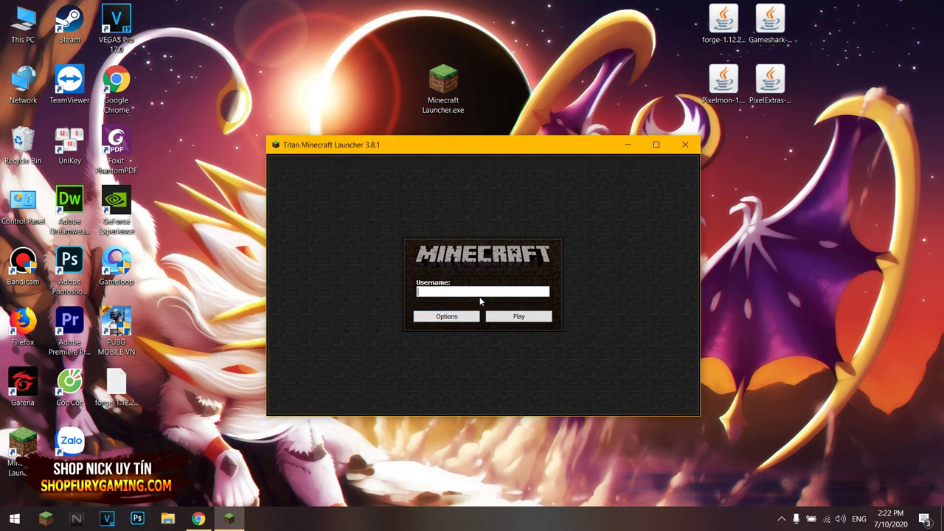
{"action": "left_click", "coordinate": [527, 320]}
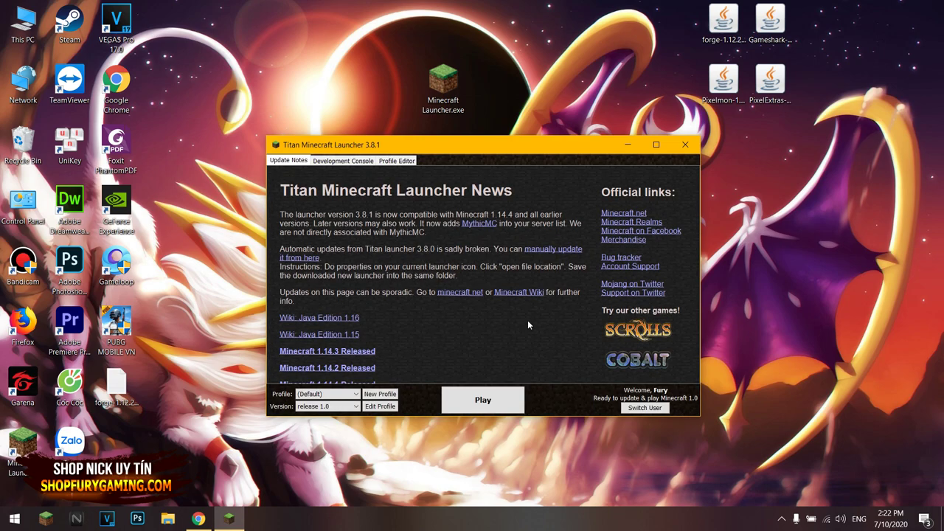
Set the launcher's game version to release 1.12.2-forge-14.23.5.2854
{"action": "left_click", "coordinate": [317, 406]}
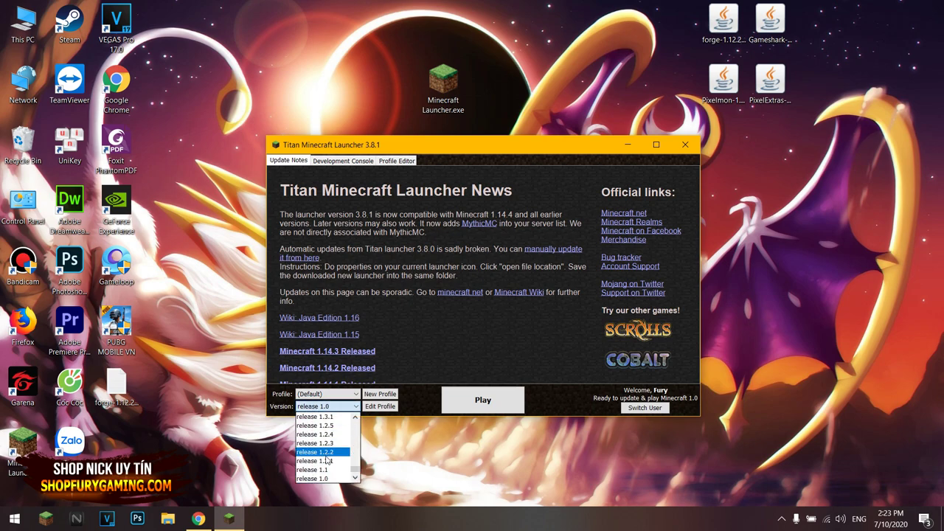
{"action": "scroll", "coordinate": [326, 459], "scroll_direction": "up", "scroll_amount": 10}
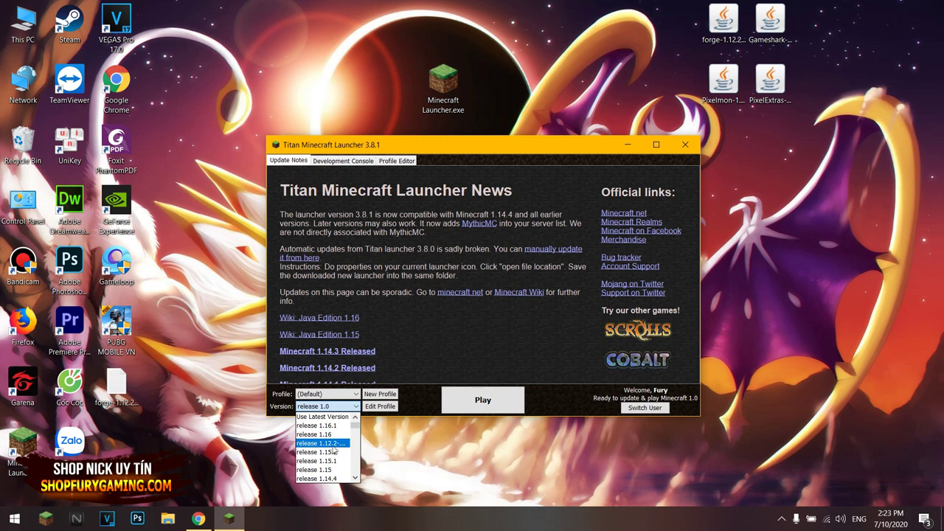
{"action": "left_click", "coordinate": [332, 444]}
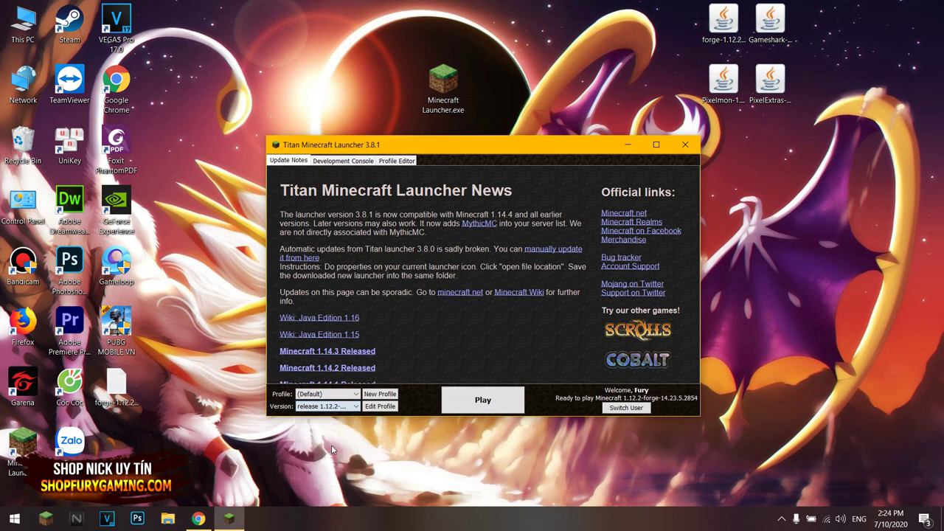
Enable a custom game directory in the default profile and set it to the copied path of the PXM folder, D:\PXM
{"action": "left_click", "coordinate": [381, 407]}
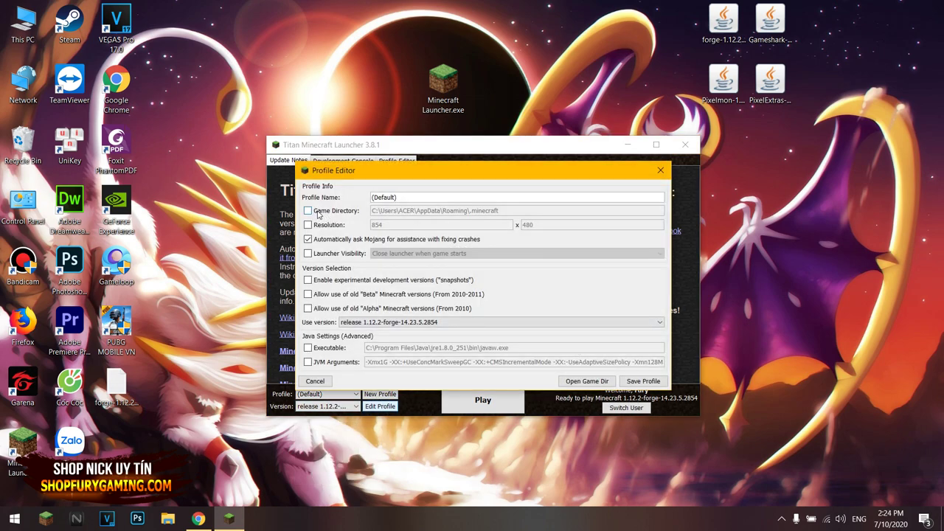
{"action": "left_click", "coordinate": [318, 214]}
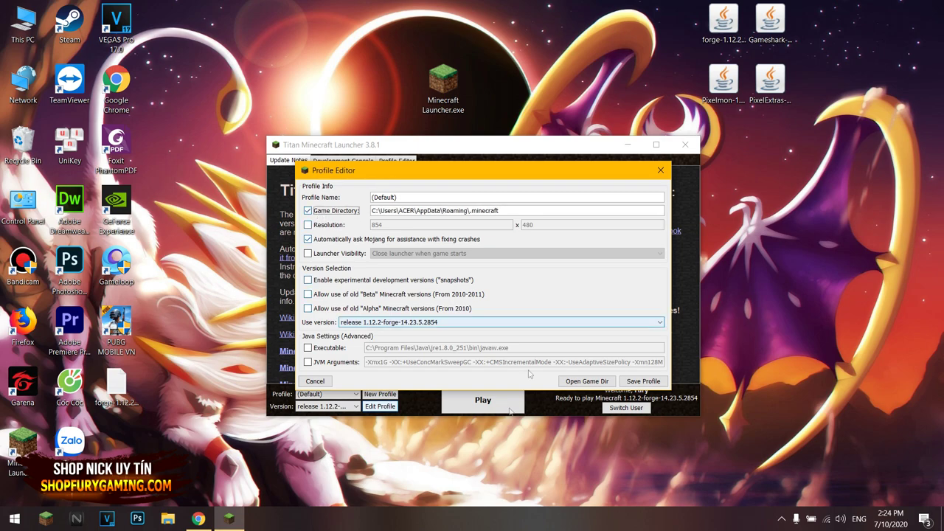
{"action": "key", "text": "Tab"}
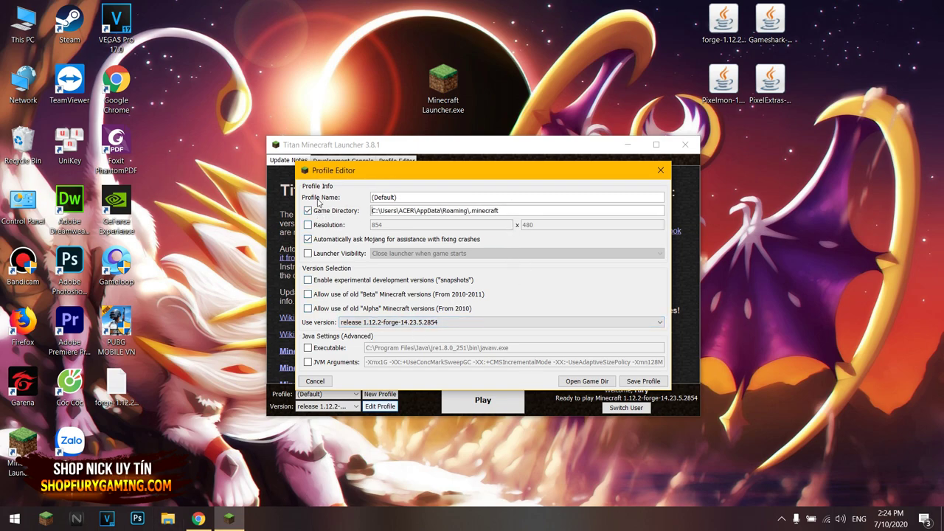
{"action": "key", "text": "ctrl+a"}
{"action": "key", "text": "BackSpace"}
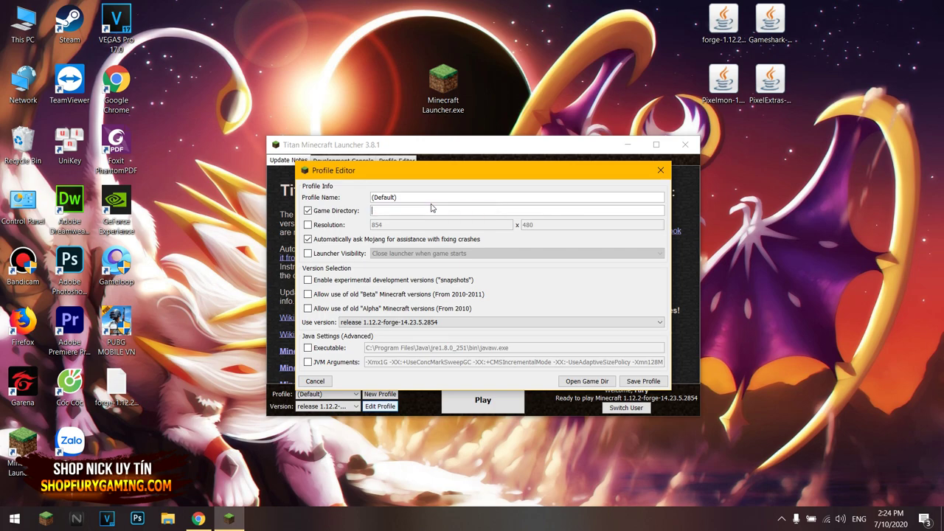
{"action": "left_click", "coordinate": [168, 518]}
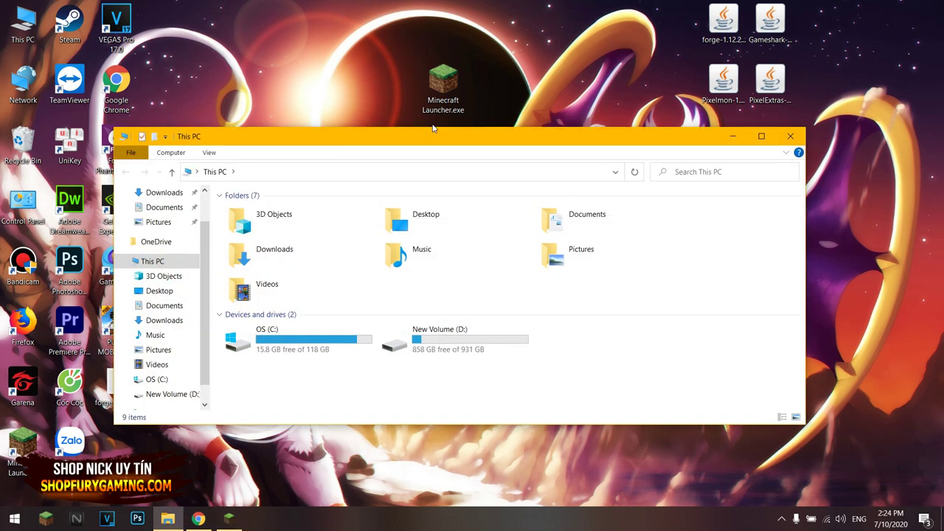
{"action": "double_click", "coordinate": [483, 341]}
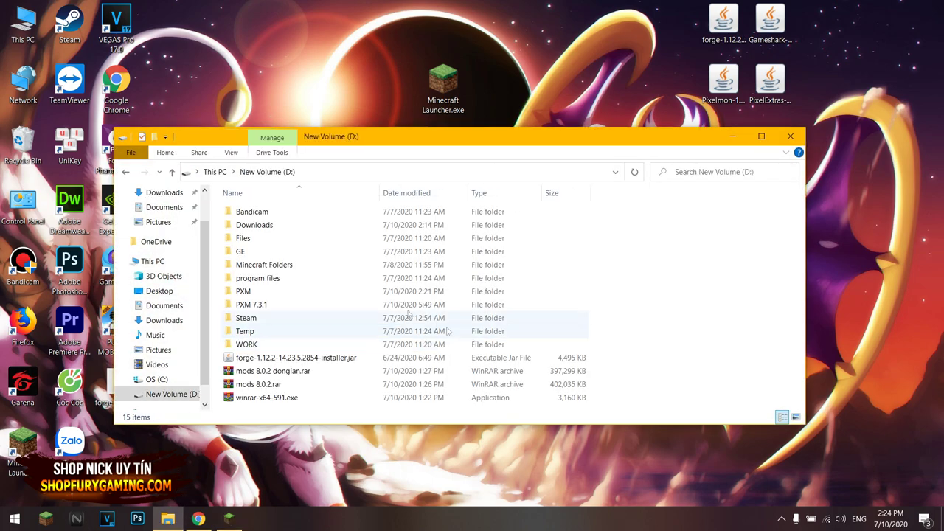
{"action": "double_click", "coordinate": [266, 292]}
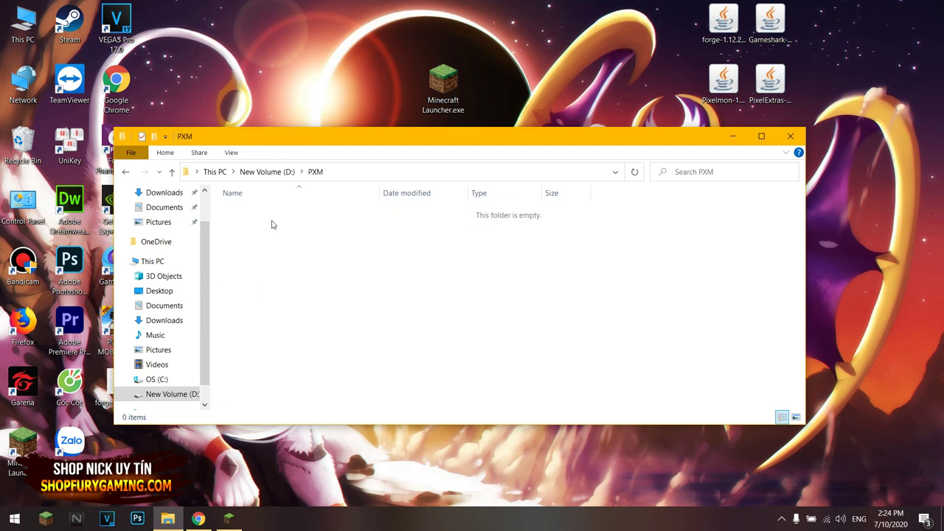
{"action": "left_click", "coordinate": [347, 171]}
{"action": "key", "text": "ctrl+c"}
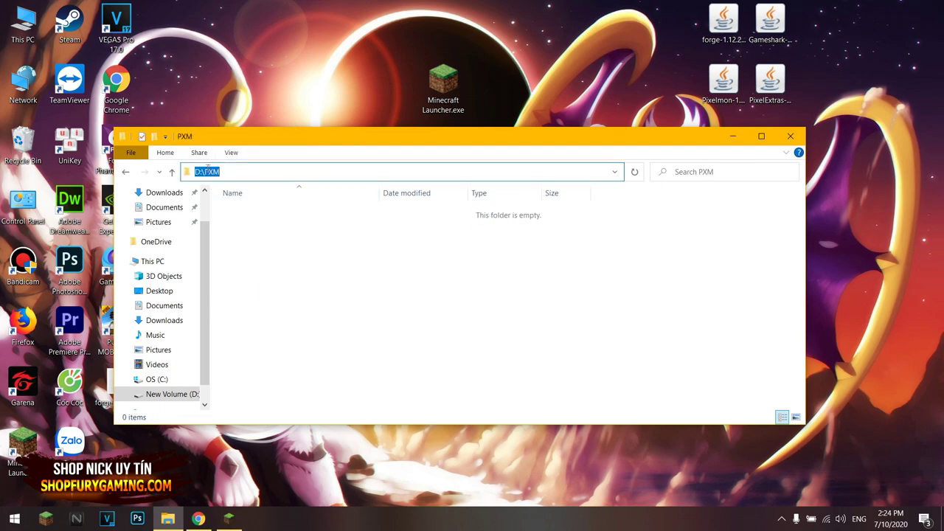
{"action": "left_click", "coordinate": [790, 135]}
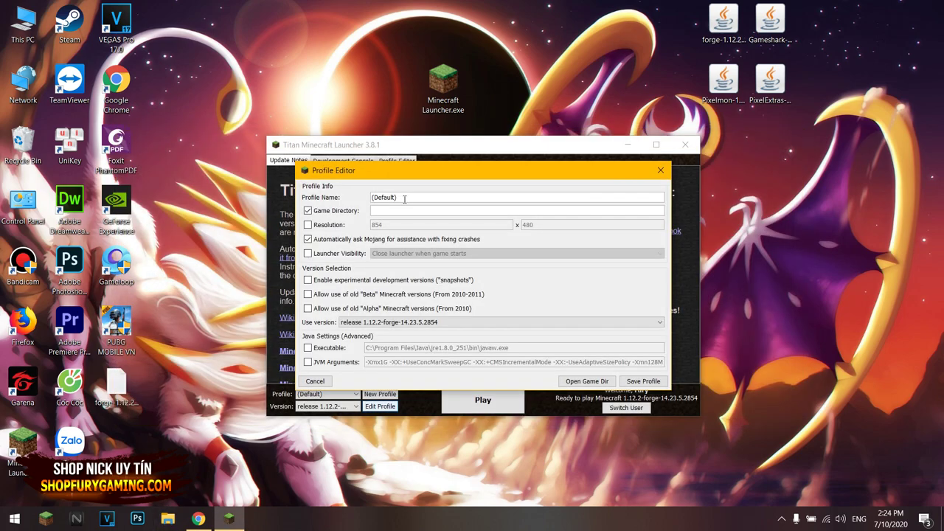
{"action": "key", "text": "ctrl+v"}
Enable the profile's JVM arguments, set the maximum memory to -Xmx12G and save the profile
{"action": "left_click", "coordinate": [324, 363]}
{"action": "left_click", "coordinate": [381, 361]}
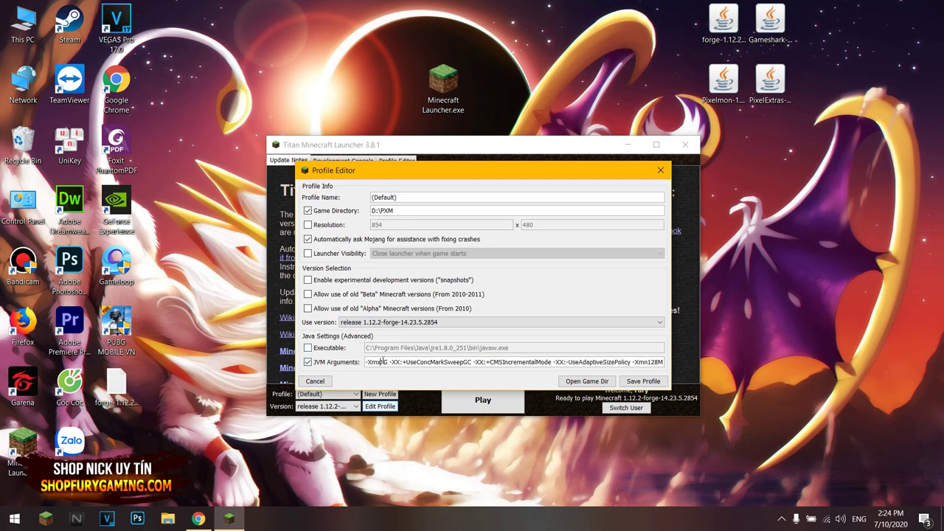
{"action": "type", "text": "2"}
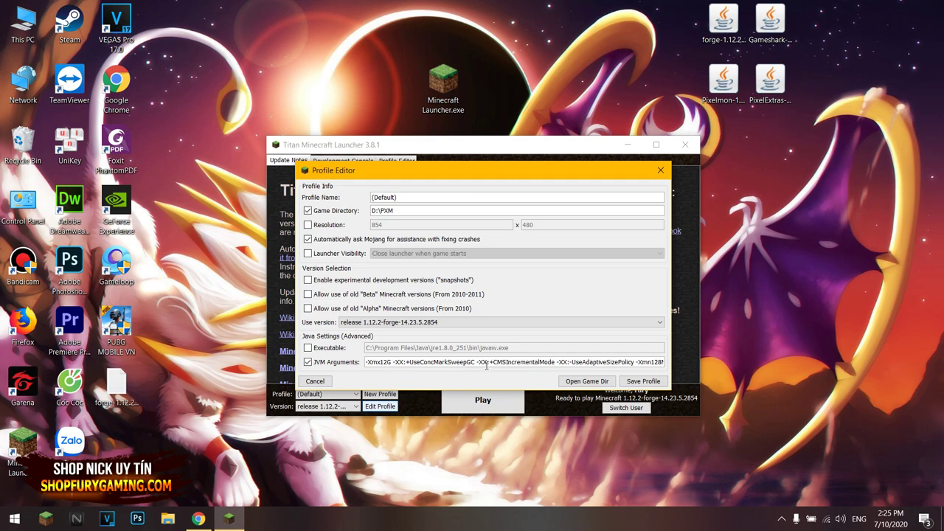
{"action": "left_click", "coordinate": [640, 382]}
Start Minecraft 1.12.2 with the Forge profile, let it load and close the game window
{"action": "left_click", "coordinate": [475, 399]}
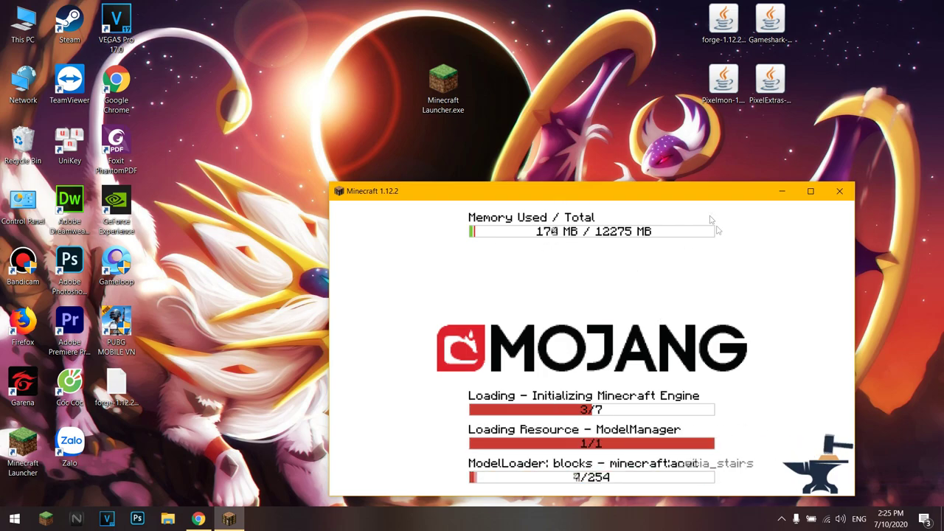
{"action": "left_click_drag", "start_coordinate": [693, 196], "coordinate": [624, 107]}
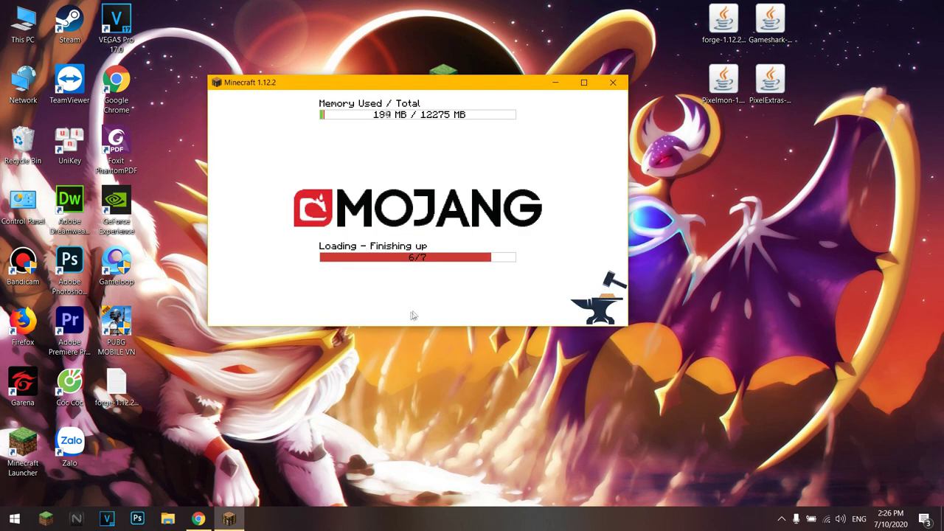
{"action": "left_click", "coordinate": [616, 82]}
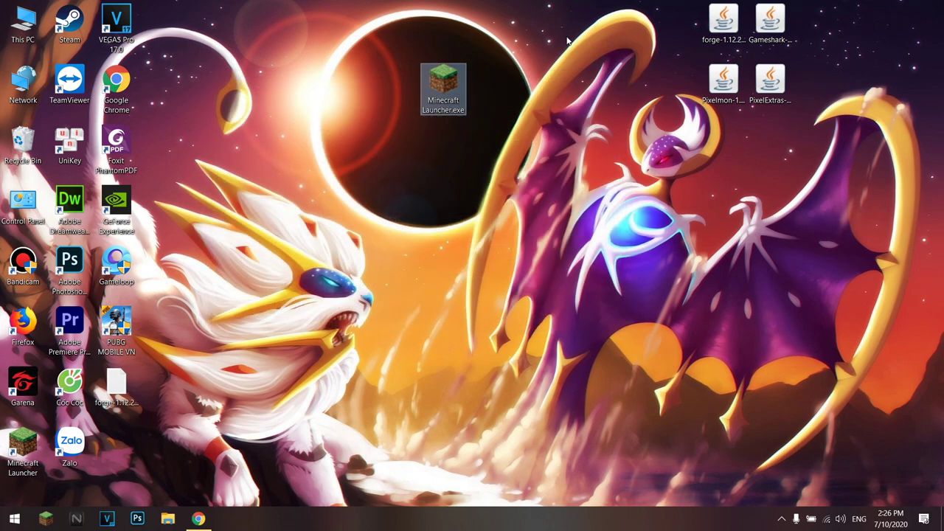
Open the mods folder inside the PXM folder on the D: drive
{"action": "left_click", "coordinate": [167, 519]}
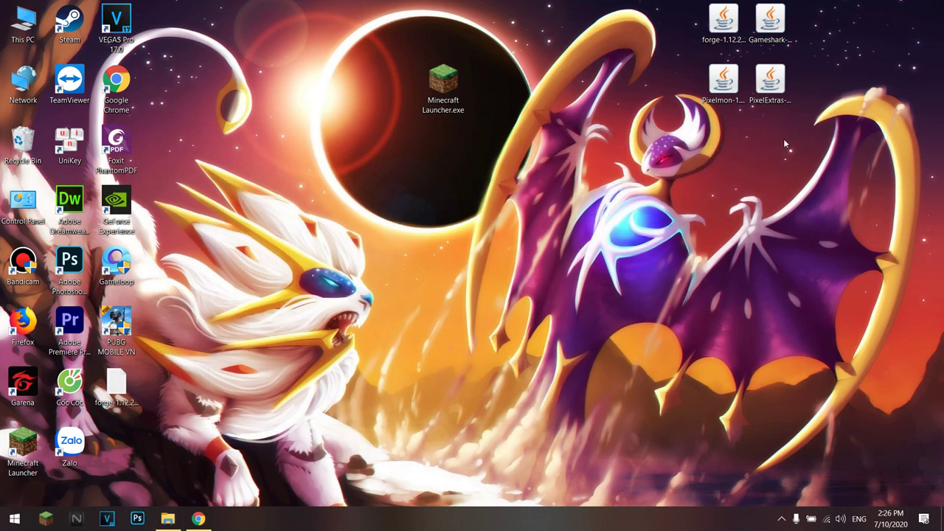
{"action": "left_click", "coordinate": [168, 519]}
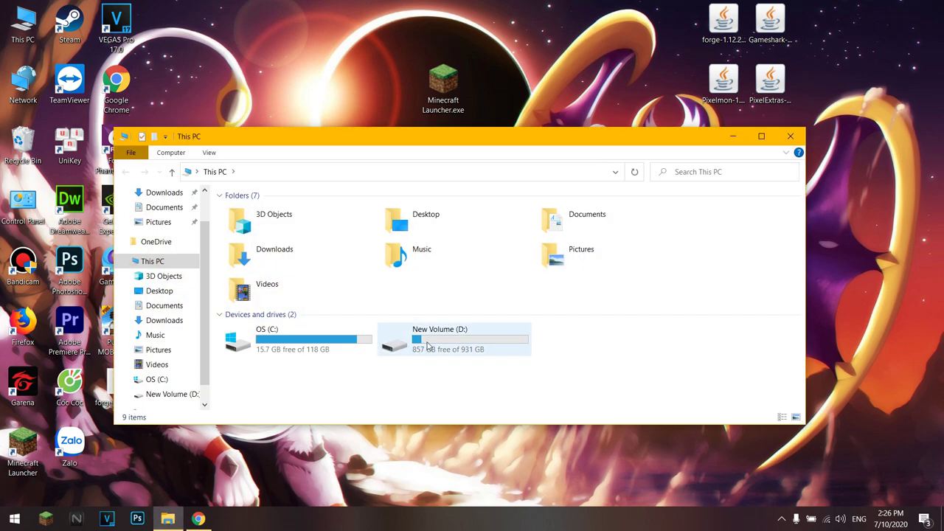
{"action": "double_click", "coordinate": [426, 347]}
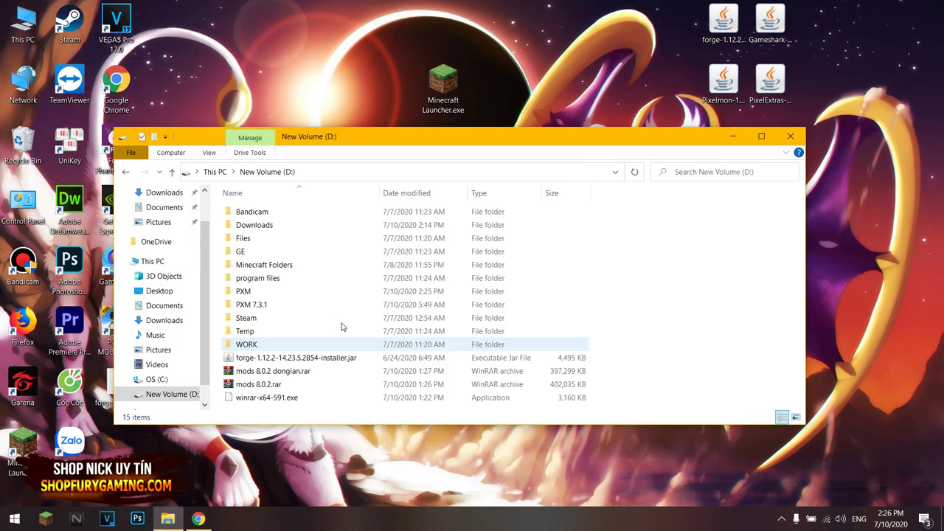
{"action": "double_click", "coordinate": [262, 295]}
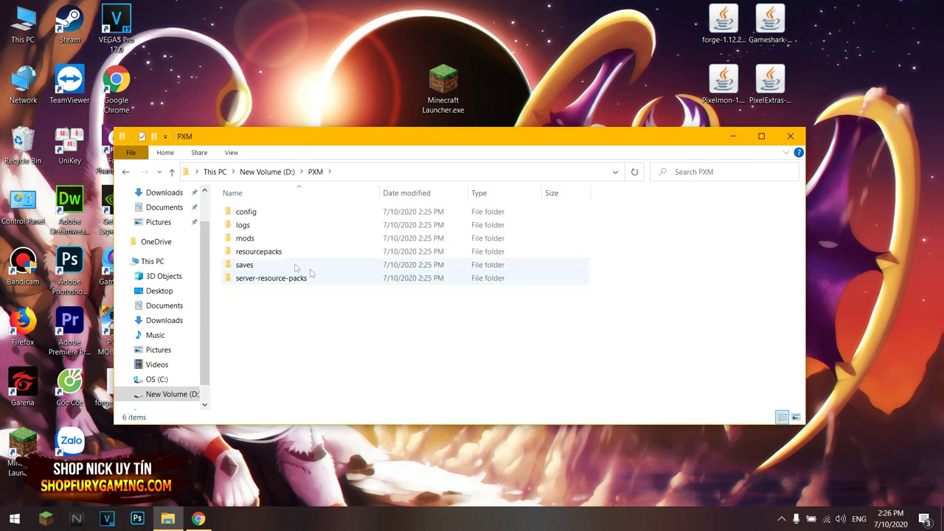
{"action": "double_click", "coordinate": [245, 238]}
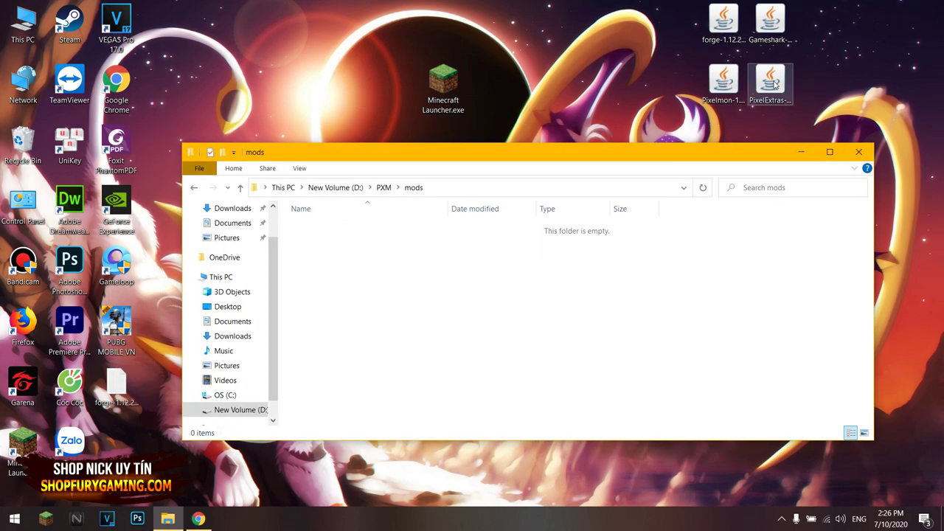
Copy the PixelExtras, Pixelmon and Gameshark jar files from the desktop into the PXM mods folder
{"action": "left_click_drag", "start_coordinate": [769, 82], "coordinate": [714, 348]}
{"action": "left_click_drag", "start_coordinate": [723, 83], "coordinate": [666, 386]}
{"action": "left_click_drag", "start_coordinate": [770, 22], "coordinate": [686, 350]}
{"action": "left_click", "coordinate": [659, 325]}
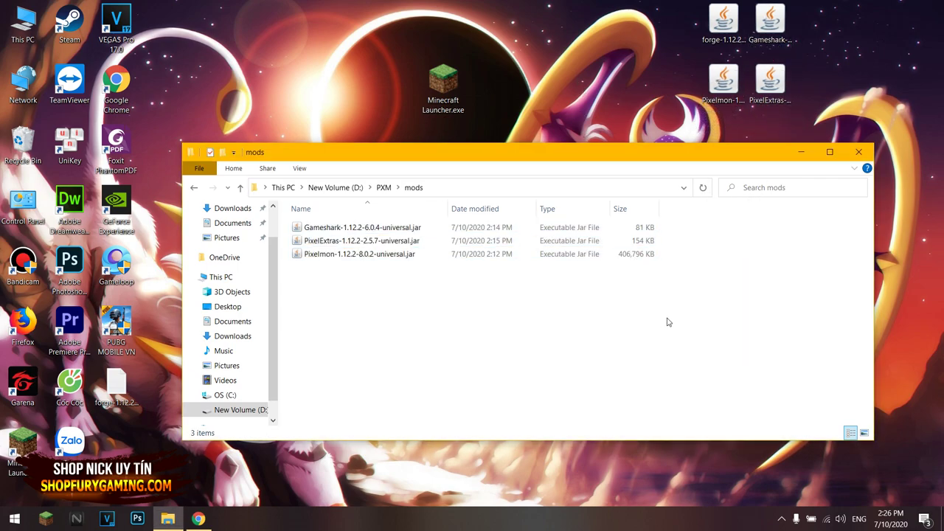
{"action": "left_click_drag", "start_coordinate": [756, 361], "coordinate": [282, 216]}
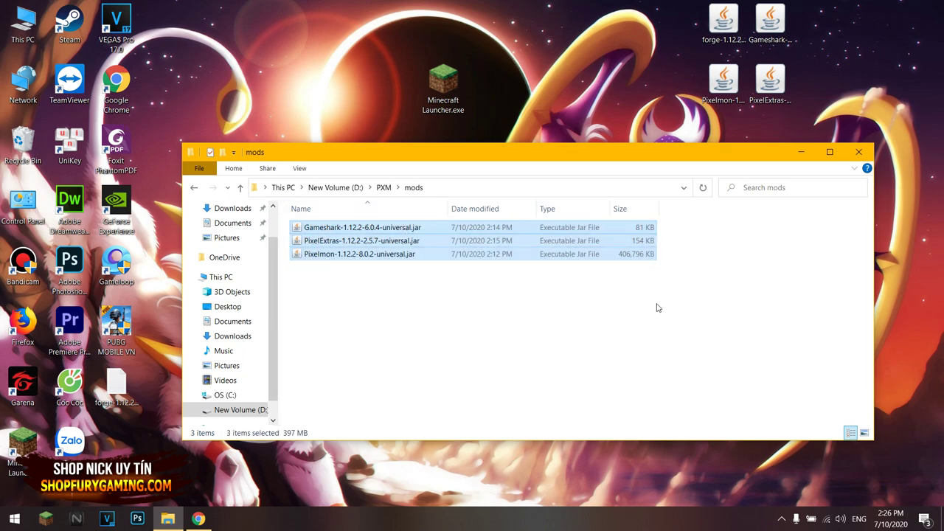
{"action": "left_click", "coordinate": [504, 295]}
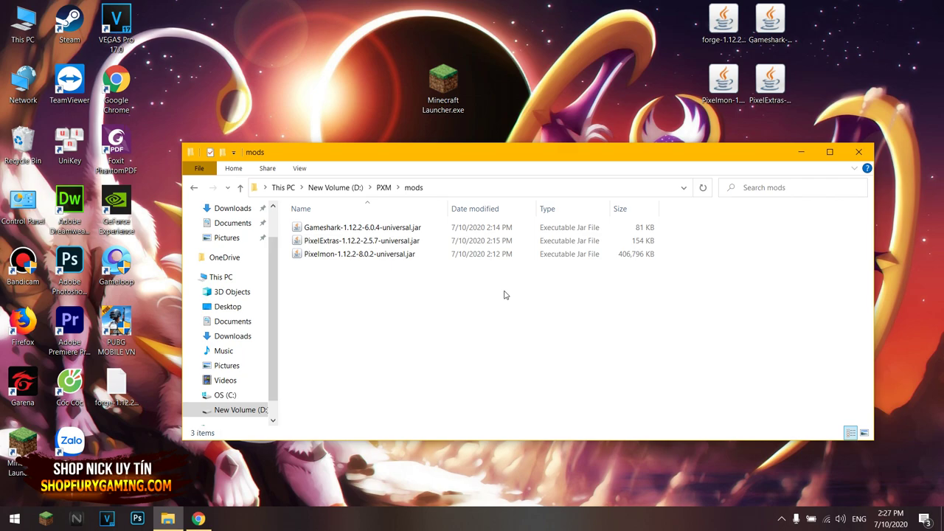
Close the mods folder, move the Forge installer beneath the desktop's other icons and delete the three mod jar files from the desktop
{"action": "left_click", "coordinate": [858, 151]}
{"action": "left_click_drag", "start_coordinate": [740, 44], "coordinate": [133, 462]}
{"action": "left_click_drag", "start_coordinate": [921, 184], "coordinate": [689, 11]}
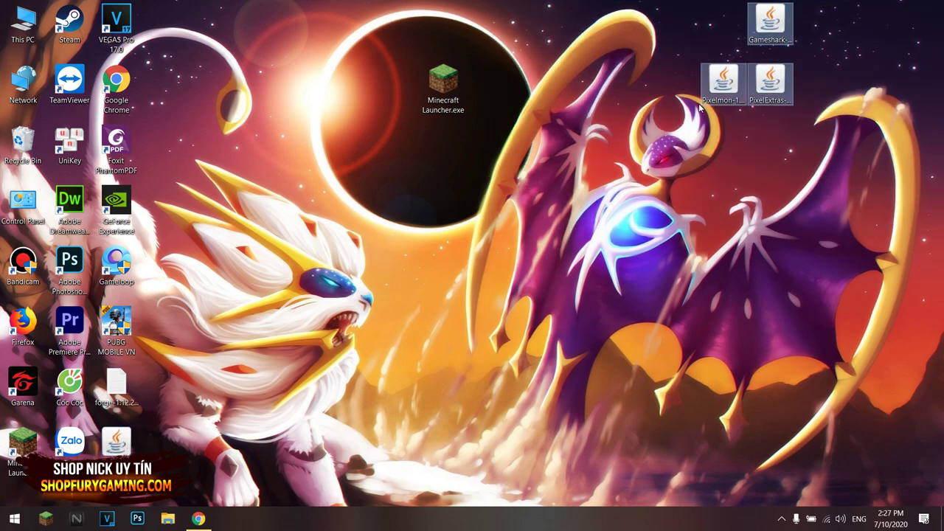
{"action": "key", "text": "Delete"}
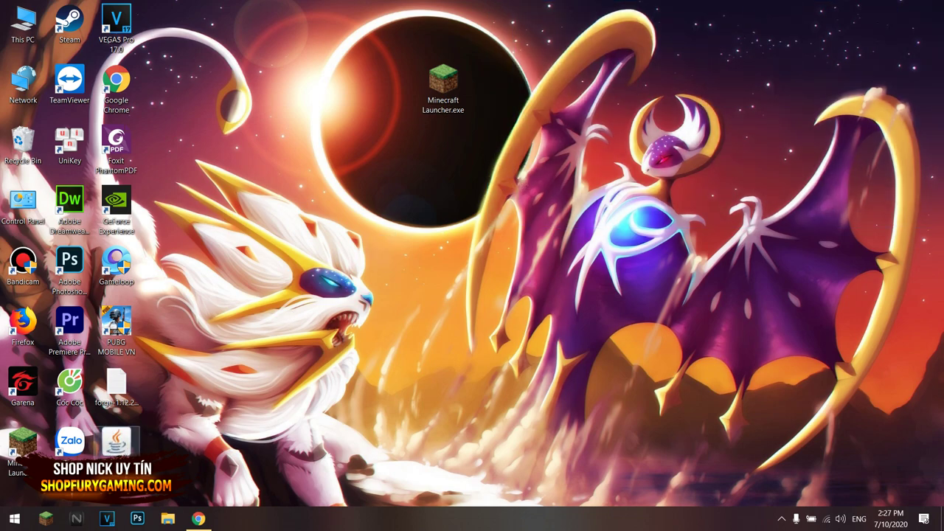
{"action": "left_click", "coordinate": [124, 432]}
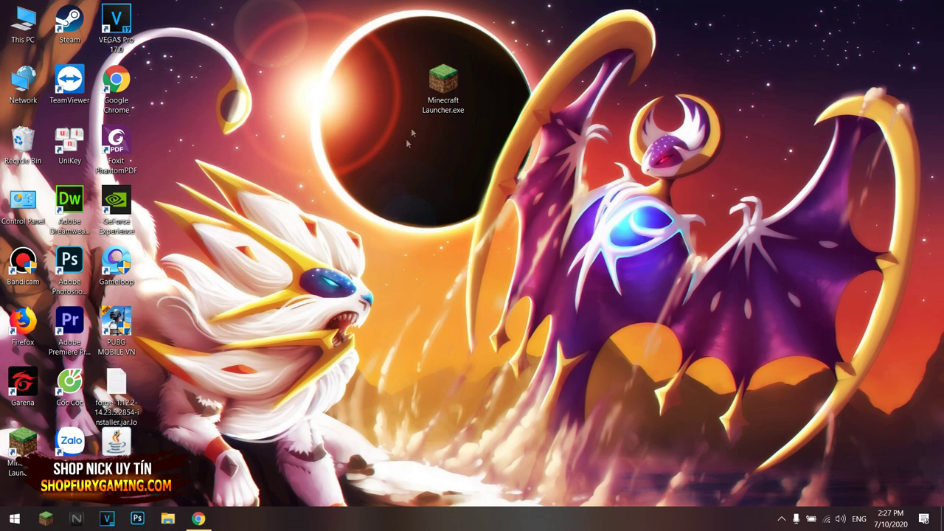
Launch Minecraft with the Forge 1.12.2 profile, turn its master volume off and lower the music volume
{"action": "double_click", "coordinate": [441, 85]}
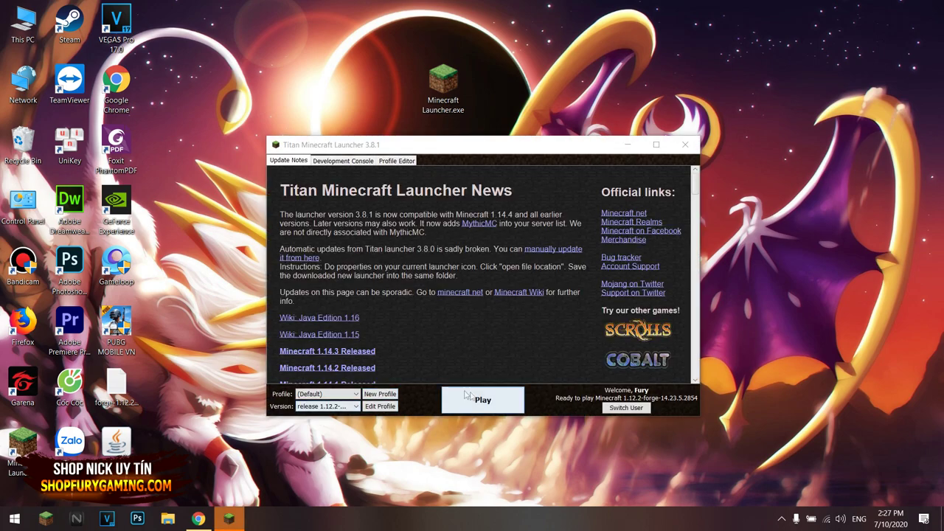
{"action": "left_click", "coordinate": [467, 398]}
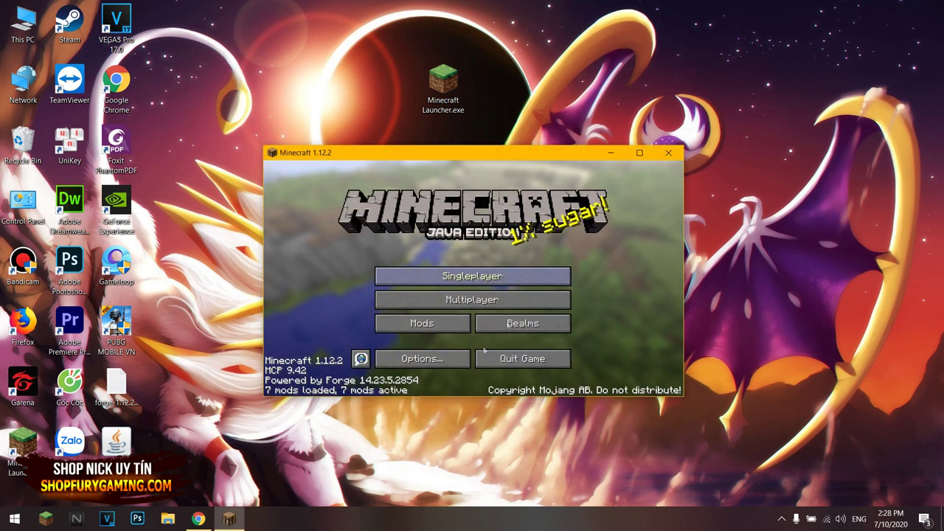
{"action": "left_click", "coordinate": [438, 359]}
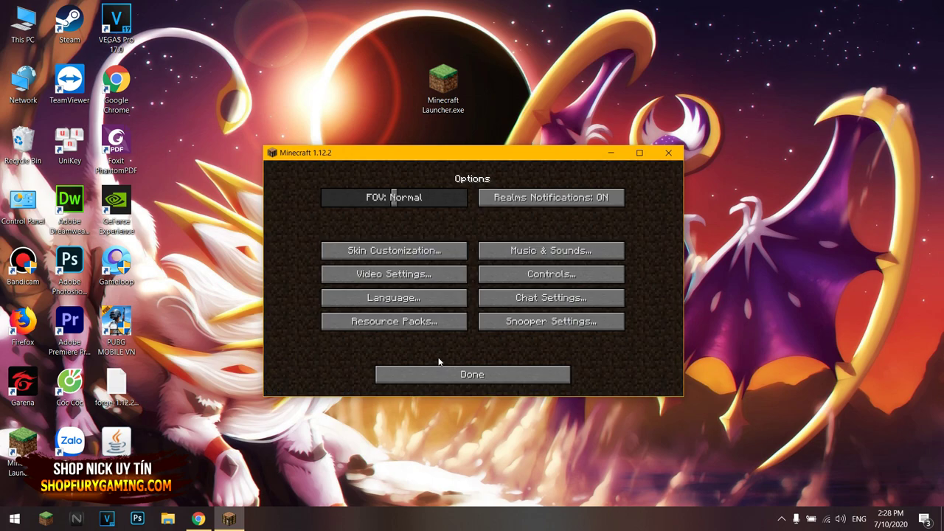
{"action": "left_click", "coordinate": [525, 262]}
{"action": "left_click_drag", "start_coordinate": [387, 204], "coordinate": [321, 210]}
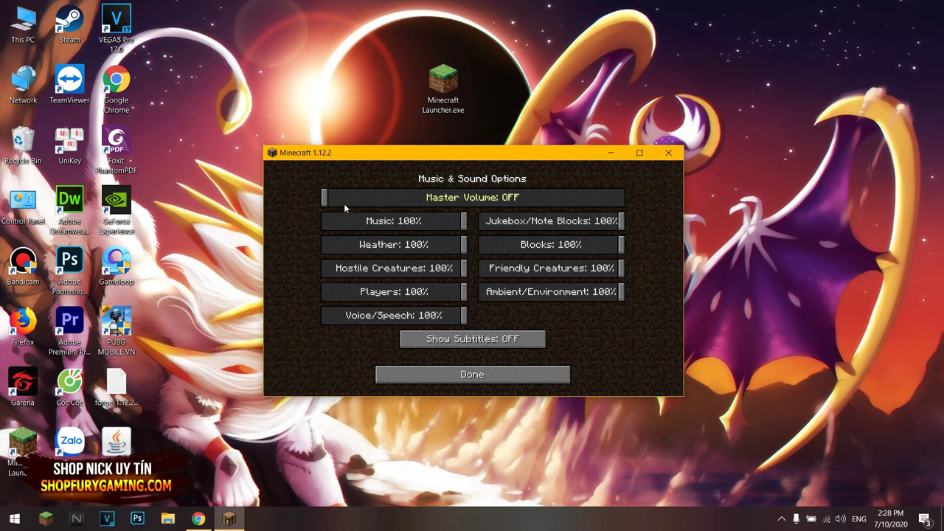
{"action": "left_click_drag", "start_coordinate": [341, 221], "coordinate": [322, 221]}
{"action": "left_click", "coordinate": [515, 376]}
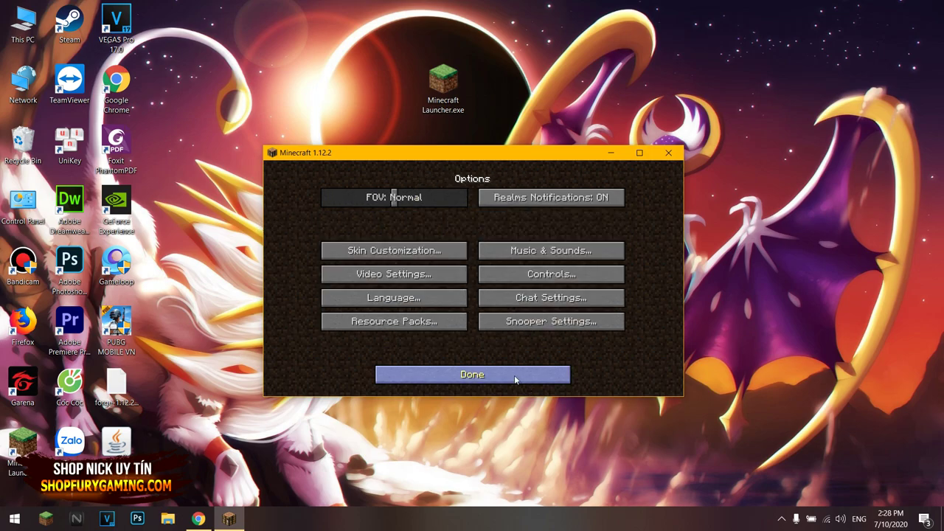
{"action": "left_click", "coordinate": [515, 376]}
Maximize the game window and set the video settings to Bright brightness and Large GUI scale
{"action": "left_click", "coordinate": [638, 153]}
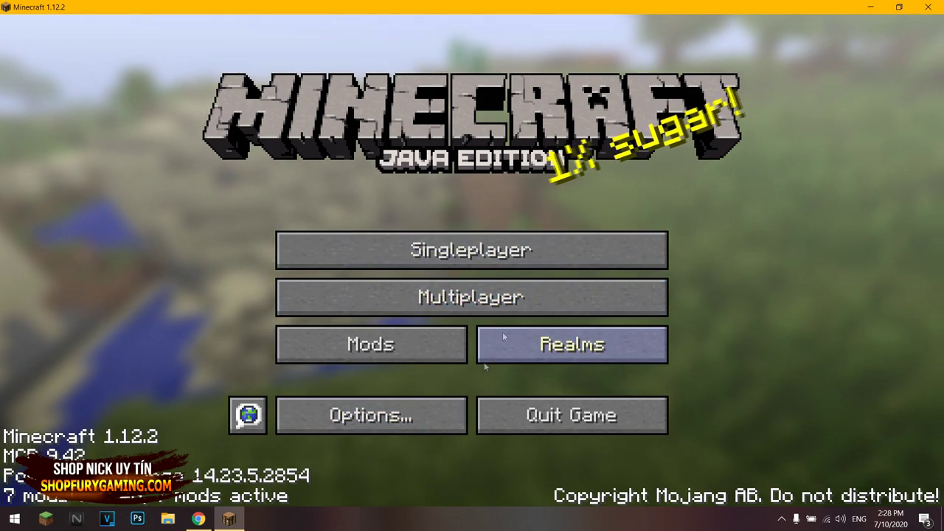
{"action": "left_click", "coordinate": [398, 415]}
{"action": "left_click", "coordinate": [399, 232]}
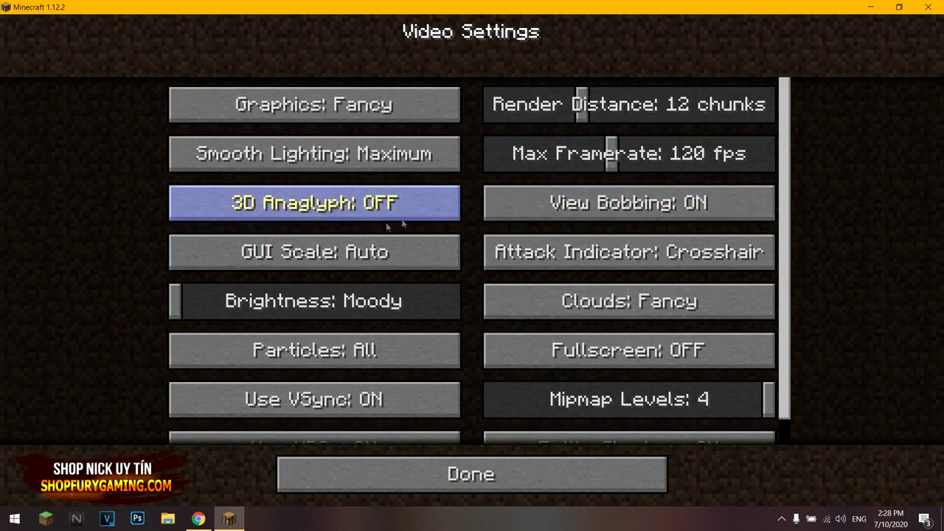
{"action": "left_click_drag", "start_coordinate": [255, 311], "coordinate": [453, 305]}
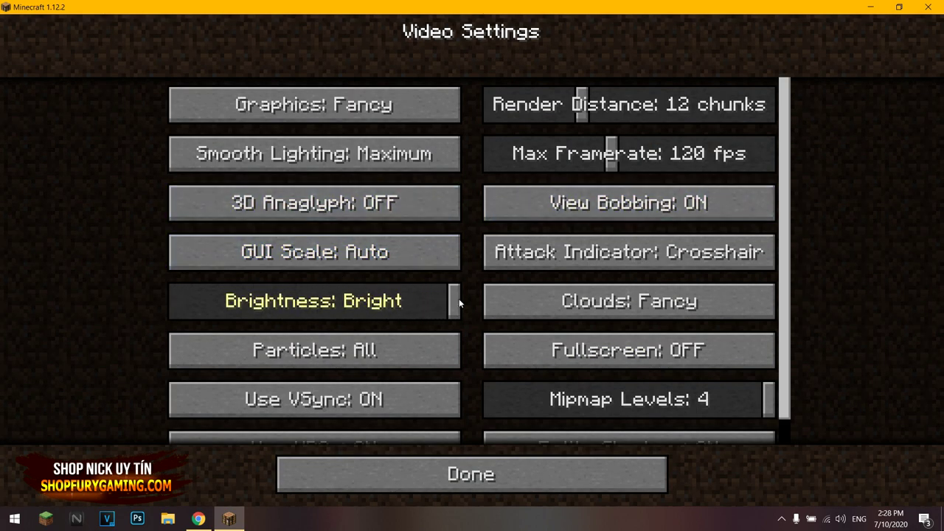
{"action": "left_click", "coordinate": [404, 258]}
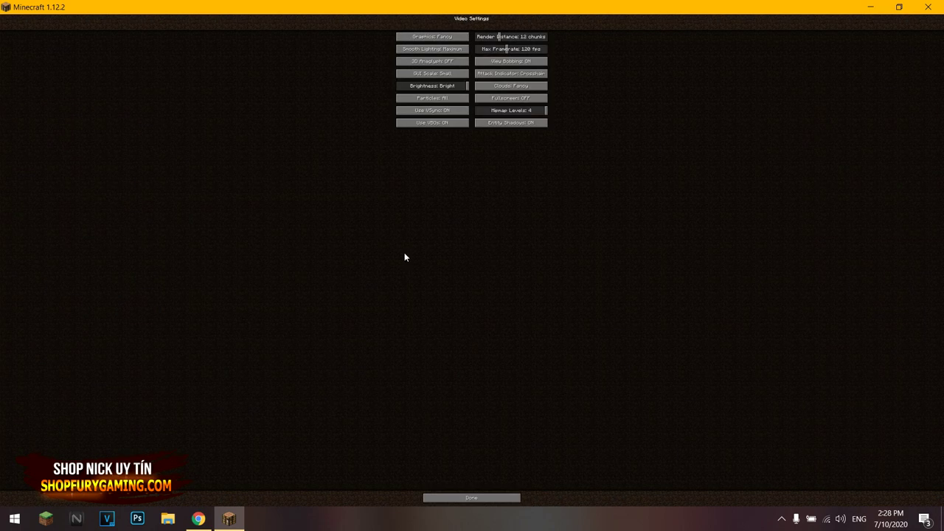
{"action": "left_click", "coordinate": [451, 77]}
{"action": "left_click", "coordinate": [438, 136]}
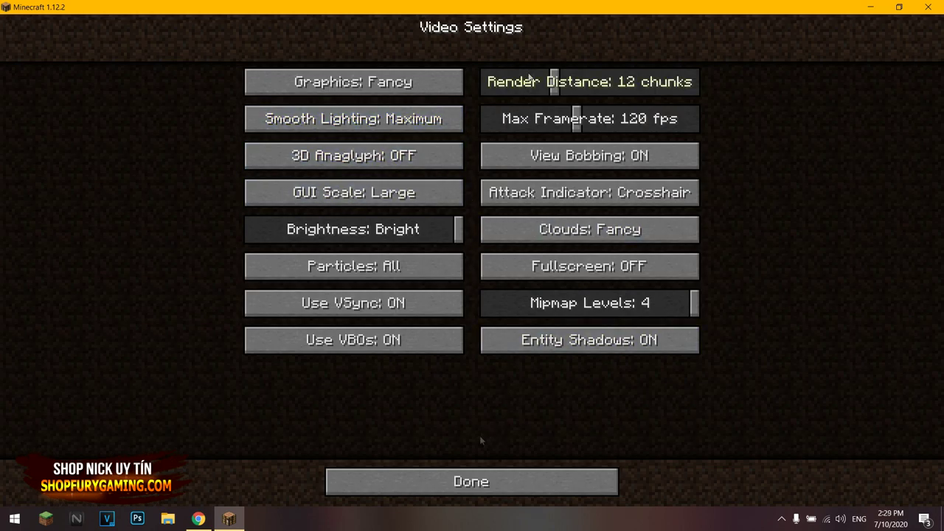
Set the render distance to 8 chunks and the max framerate to Unlimited, and leave the video settings
{"action": "left_click_drag", "start_coordinate": [529, 84], "coordinate": [527, 81]}
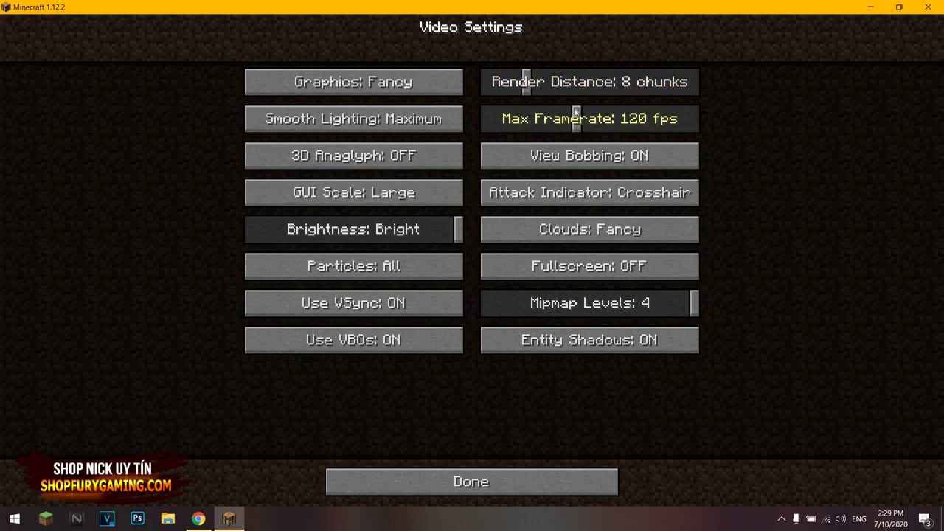
{"action": "left_click_drag", "start_coordinate": [602, 111], "coordinate": [937, 133]}
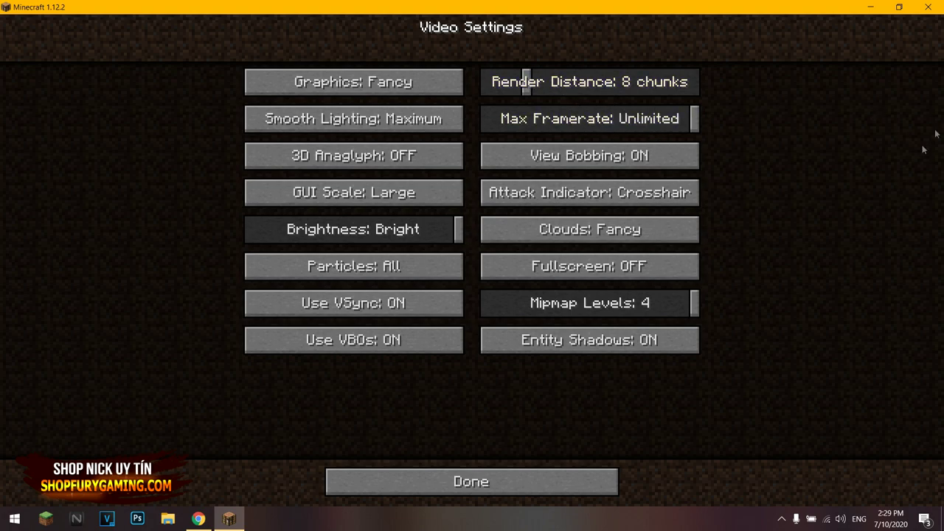
{"action": "left_click", "coordinate": [586, 481]}
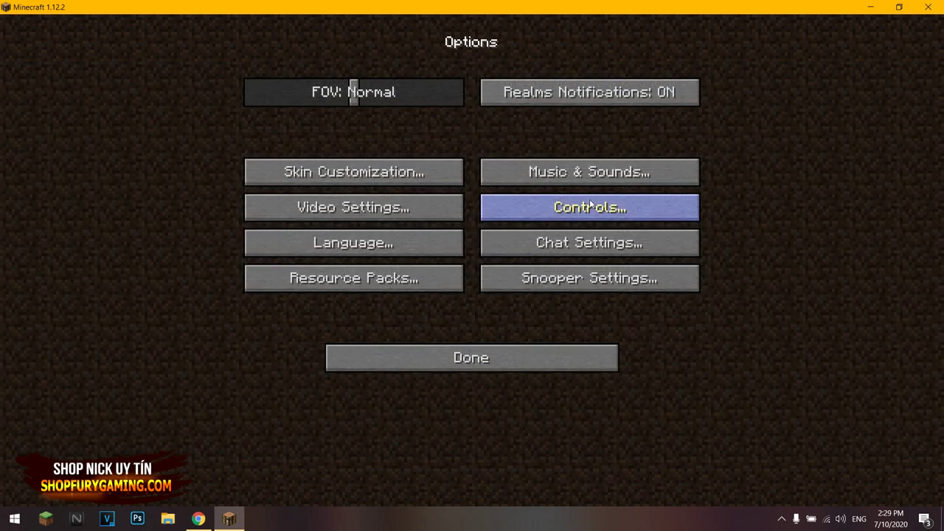
Turn Auto-Jump off in the controls and bind the Save Toolbar Activator to NUMPAD9
{"action": "left_click", "coordinate": [637, 206]}
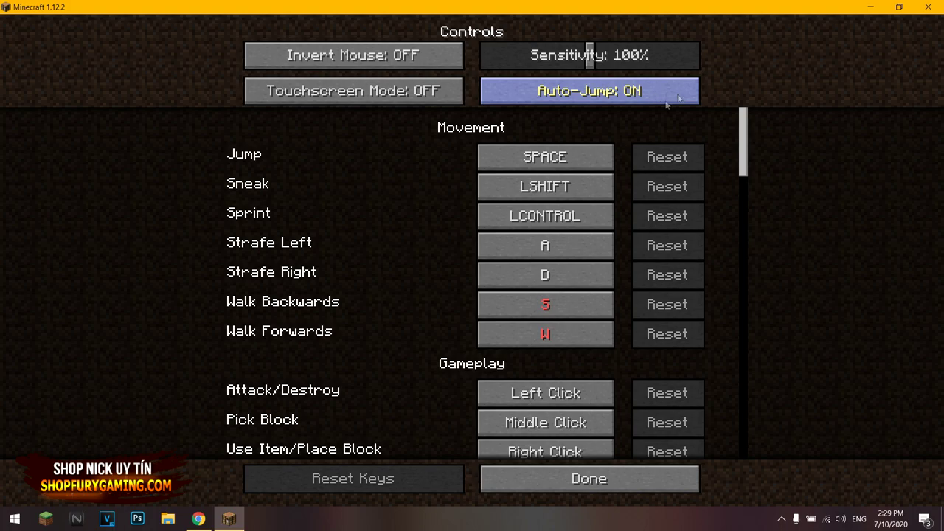
{"action": "left_click", "coordinate": [689, 94]}
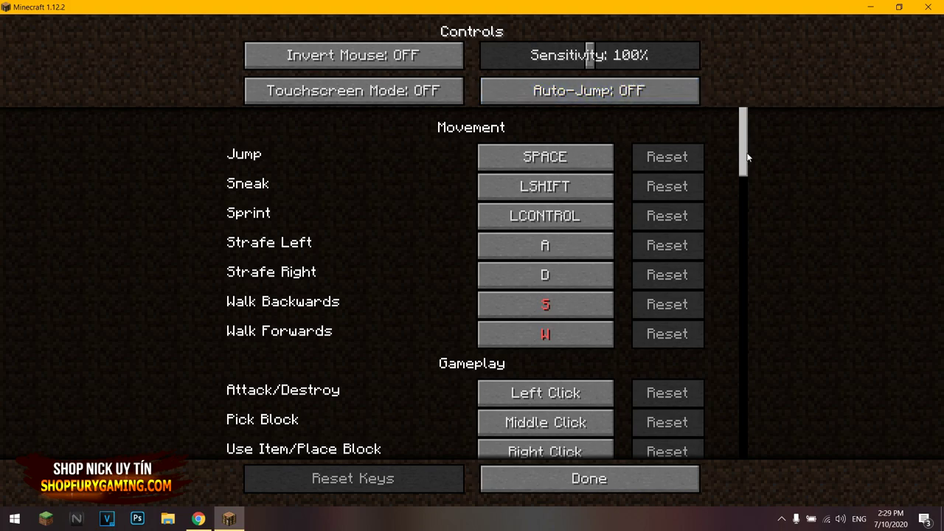
{"action": "left_click_drag", "start_coordinate": [745, 160], "coordinate": [757, 277]}
{"action": "scroll", "coordinate": [757, 278], "scroll_direction": "down", "scroll_amount": 10}
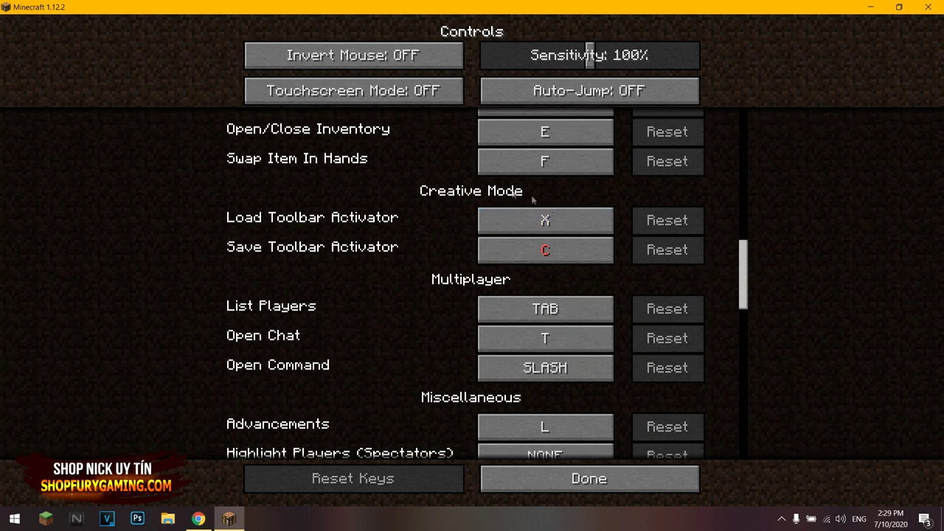
{"action": "left_click", "coordinate": [586, 251]}
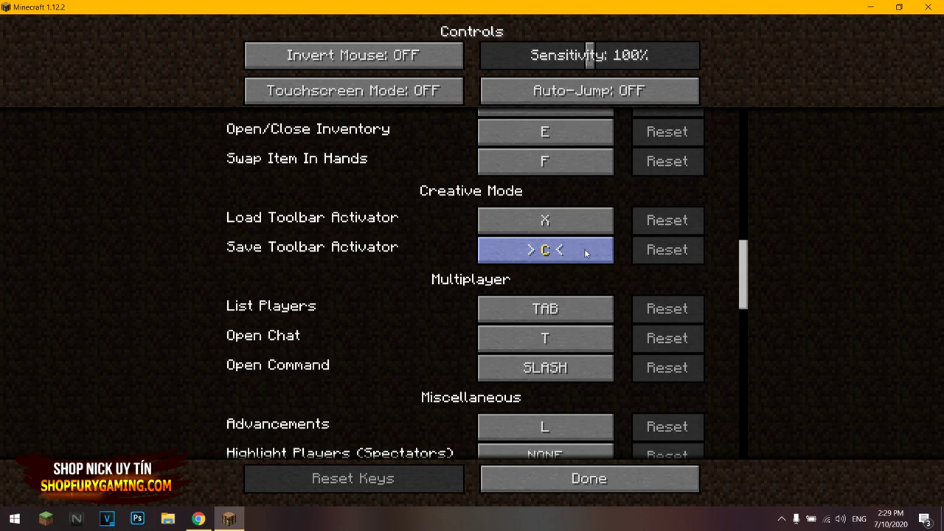
{"action": "key", "text": "KP_9"}
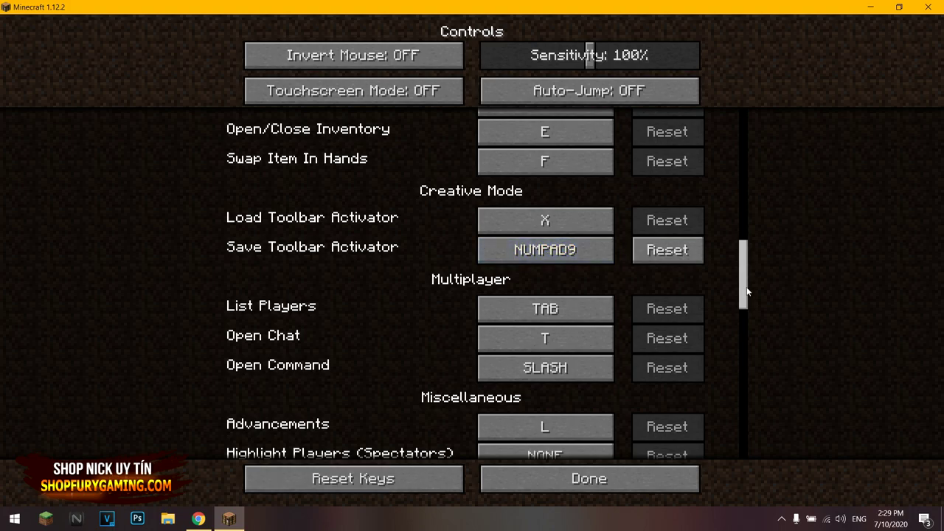
Bind the Gameshark GUI to H, look through the Pixelmon key bindings and return to the title screen
{"action": "left_click_drag", "start_coordinate": [744, 293], "coordinate": [753, 368]}
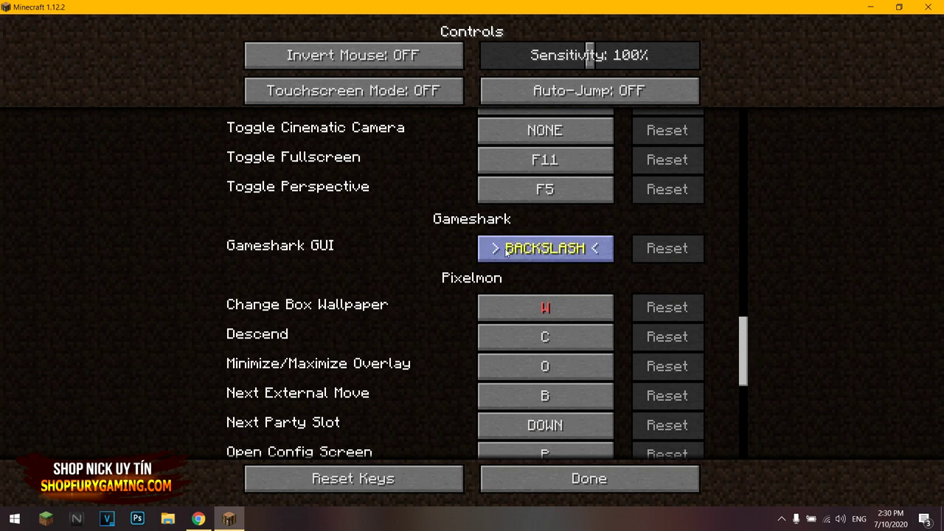
{"action": "key", "text": "h"}
{"action": "left_click_drag", "start_coordinate": [743, 332], "coordinate": [744, 362]}
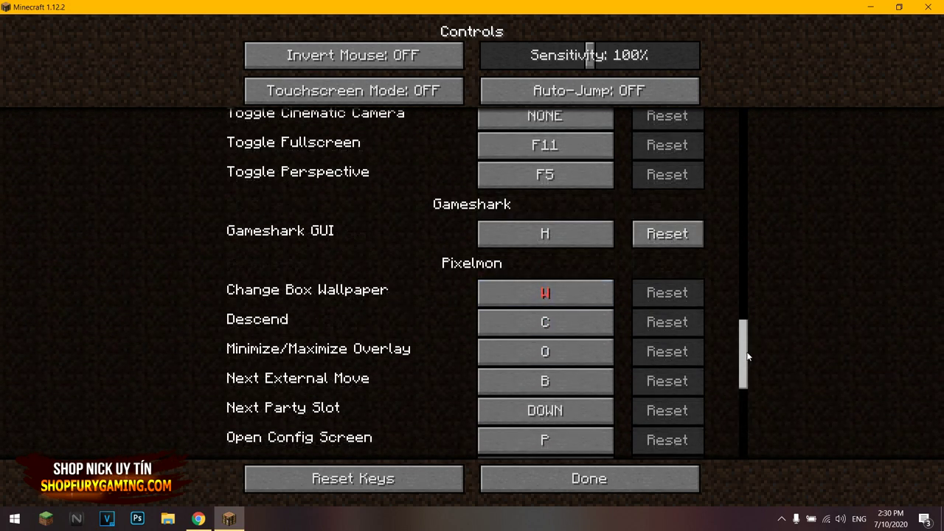
{"action": "scroll", "coordinate": [747, 356], "scroll_direction": "down", "scroll_amount": 8}
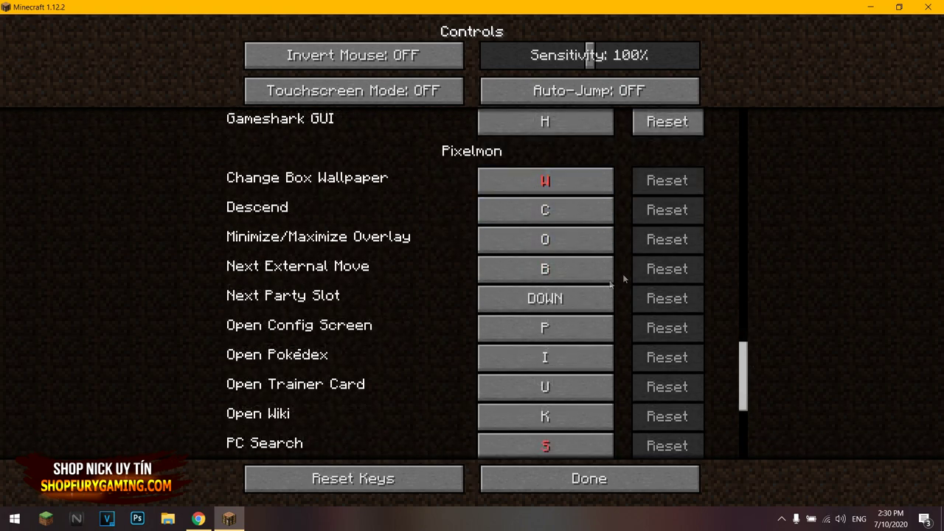
{"action": "key", "text": "Escape"}
{"action": "key", "text": "Escape"}
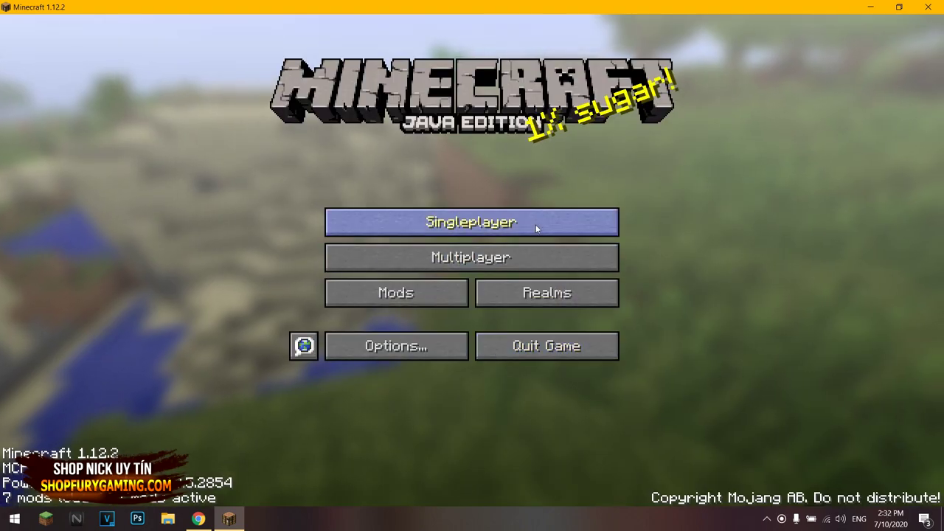
Create a new singleplayer world named New World with the game mode set to Creative
{"action": "left_click", "coordinate": [536, 229]}
{"action": "left_click", "coordinate": [558, 445]}
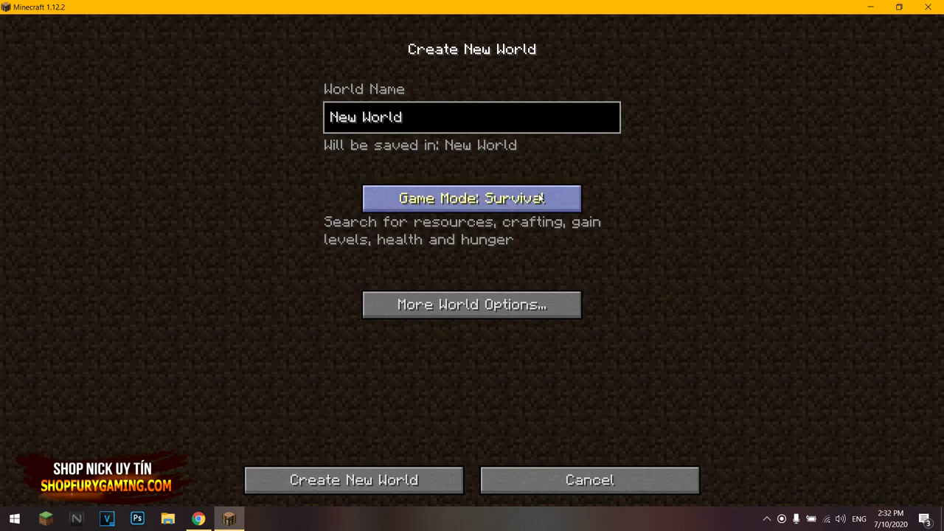
{"action": "left_click", "coordinate": [543, 198]}
{"action": "left_click", "coordinate": [531, 199]}
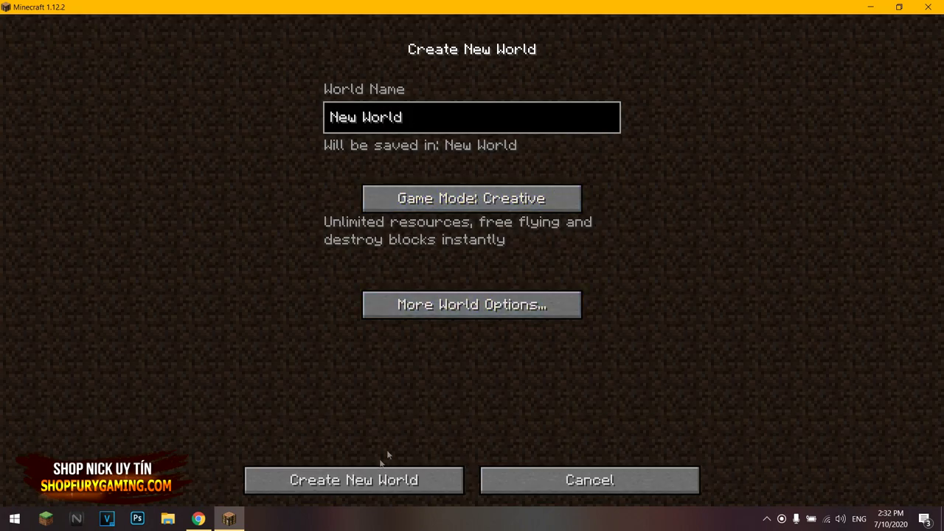
{"action": "left_click", "coordinate": [369, 481]}
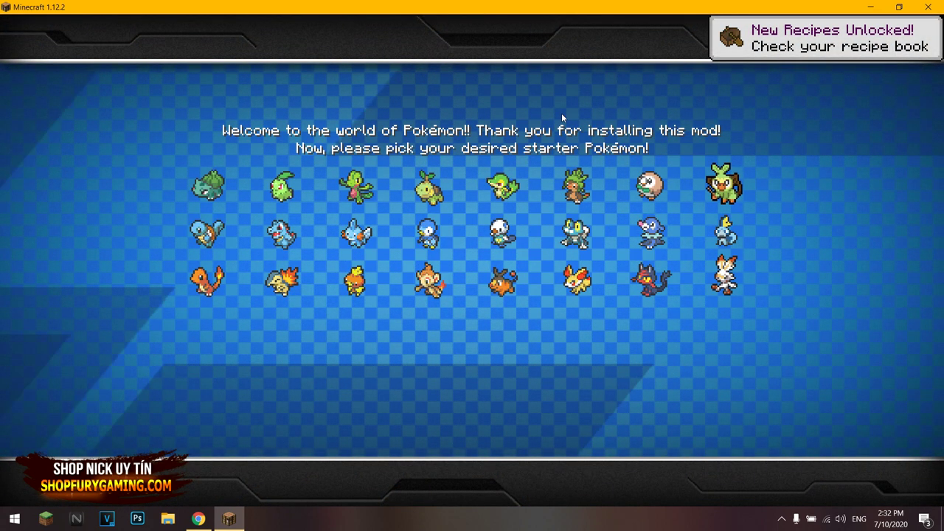
Compare Scorbunny, Sobble and Grookey on the starter selection, choose Grookey and begin the adventure
{"action": "left_click", "coordinate": [725, 277]}
{"action": "left_click", "coordinate": [725, 230]}
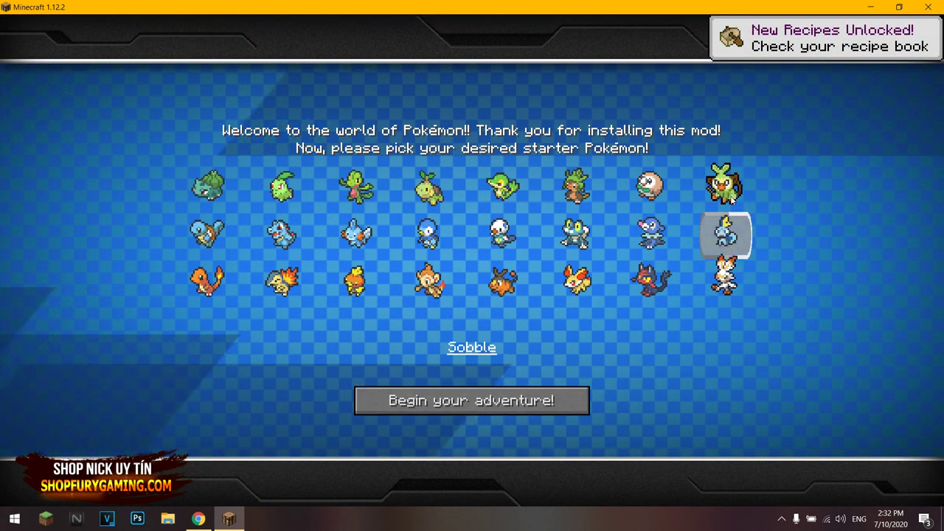
{"action": "left_click", "coordinate": [724, 184]}
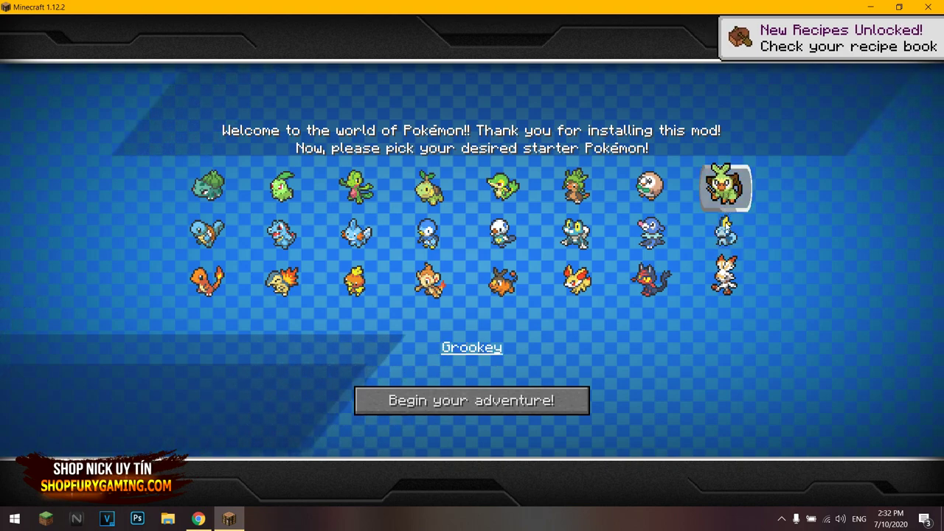
{"action": "left_click", "coordinate": [726, 235]}
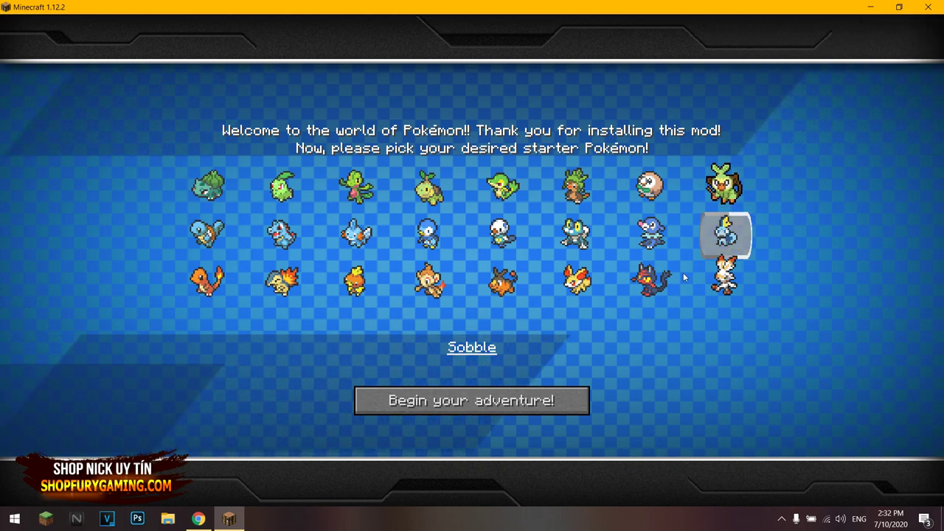
{"action": "left_click", "coordinate": [706, 276]}
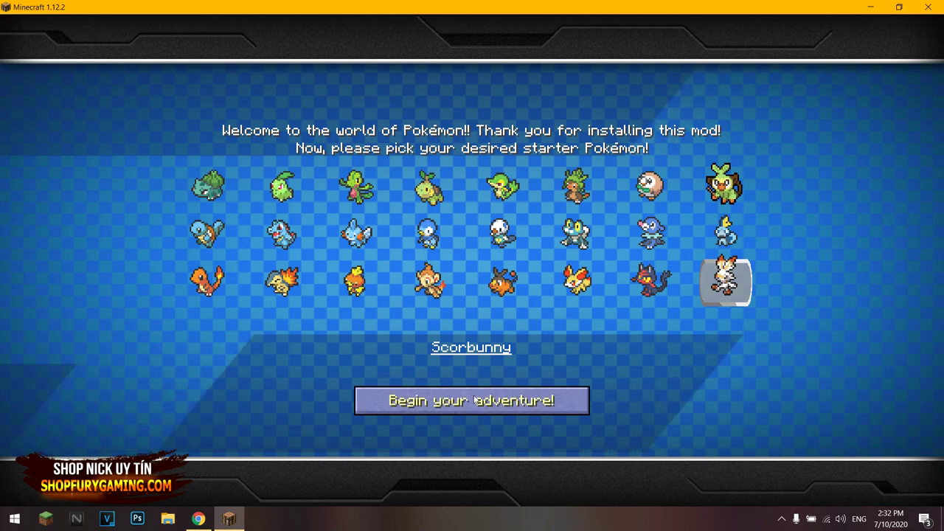
{"action": "left_click", "coordinate": [727, 188]}
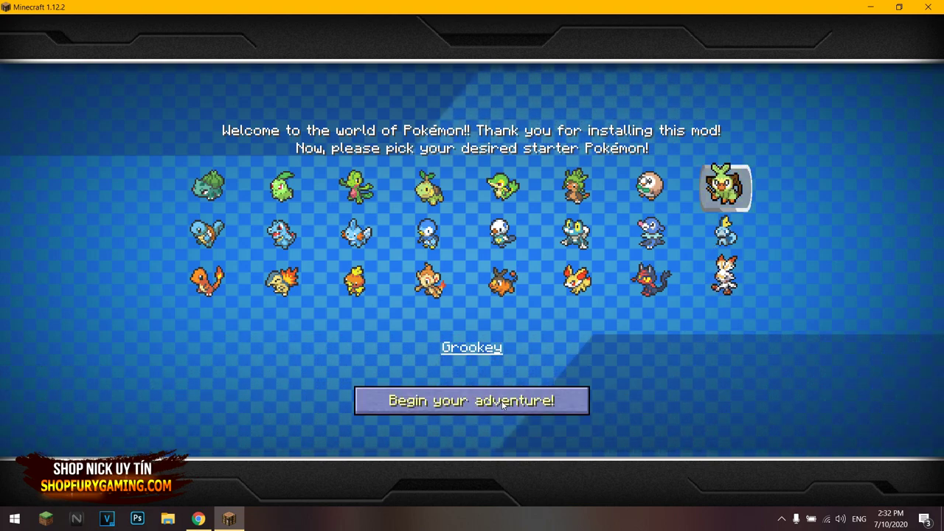
{"action": "left_click", "coordinate": [506, 403]}
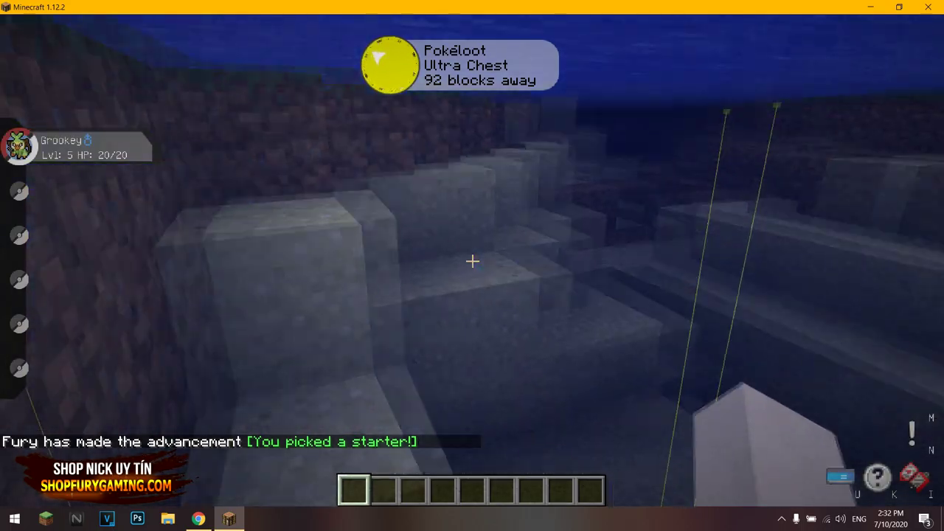
Get out of the water and fly up over the grassland to look around the new world
{"action": "key", "text": "w"}
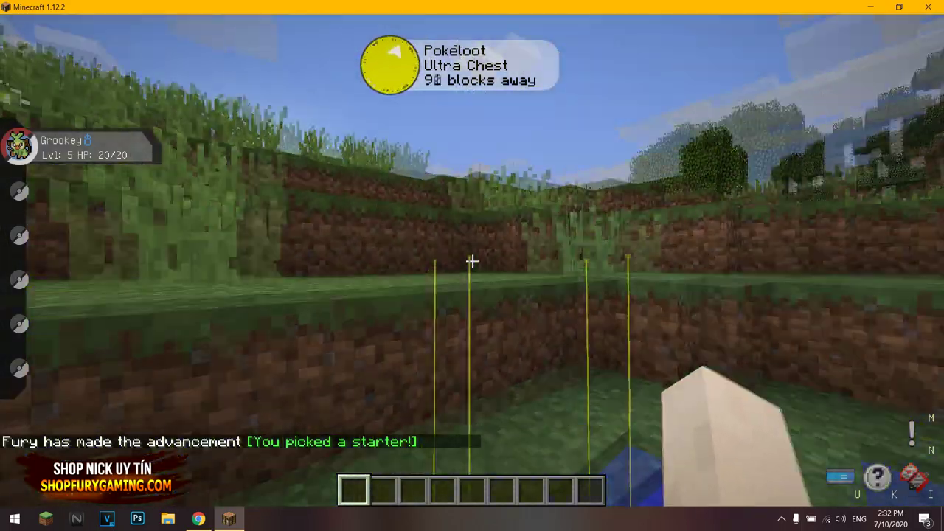
{"action": "key", "text": "w"}
{"action": "key", "text": "space"}
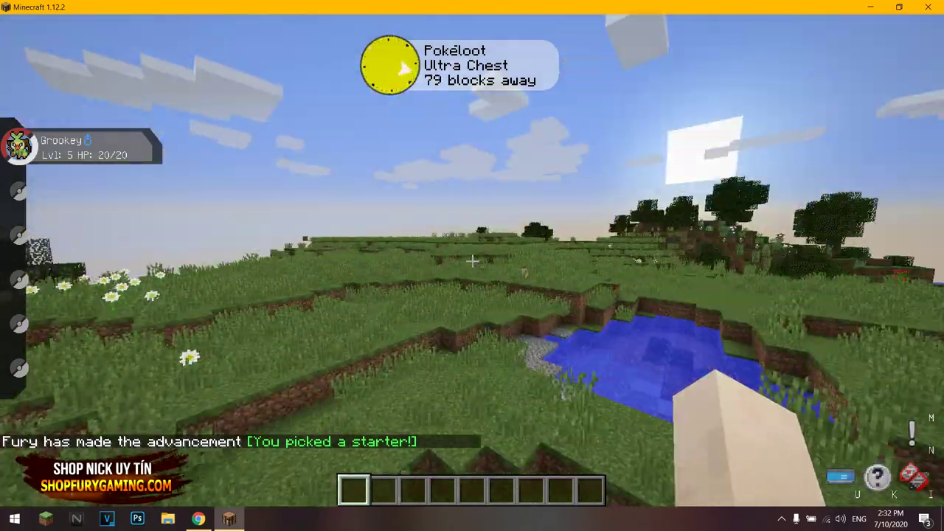
{"action": "key", "text": "w"}
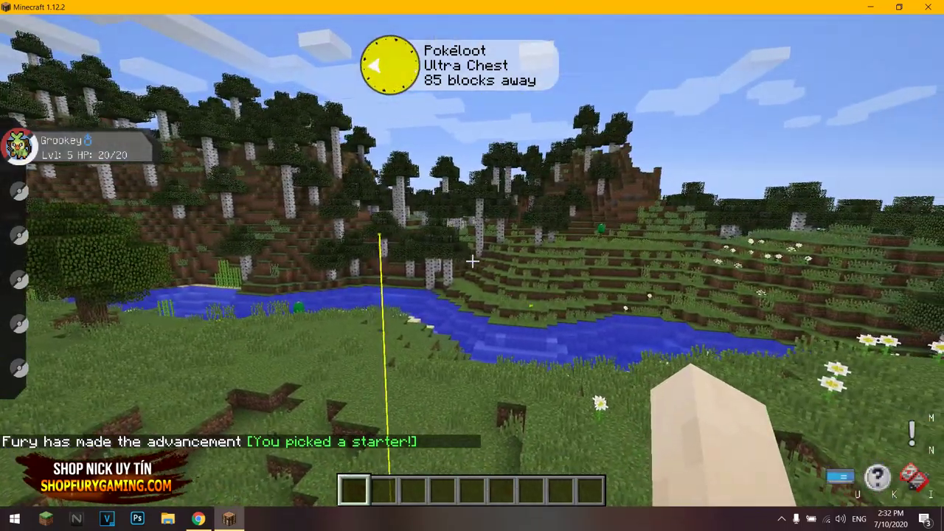
Reposition the Gameshark Pokéloot overlay to the right edge of the game view at mid-height, then turn Reposition Overlay off
{"action": "key", "text": "k"}
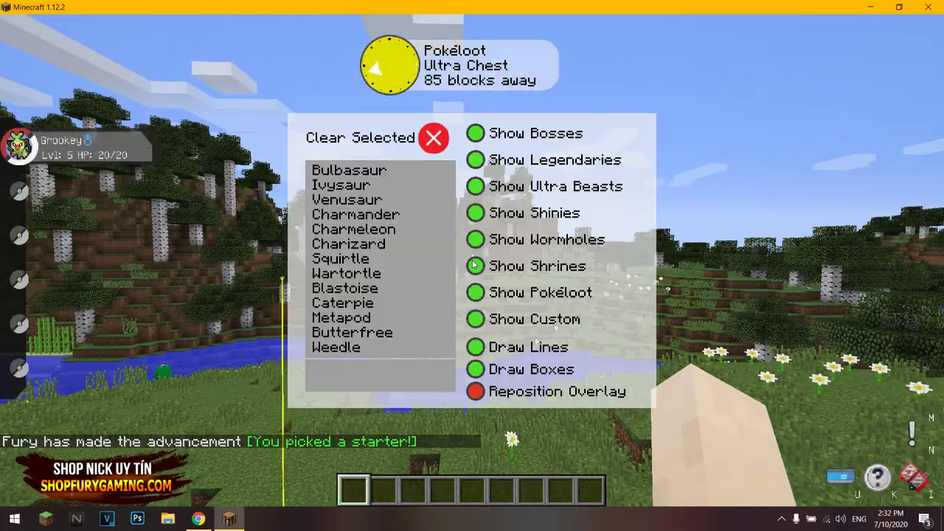
{"action": "left_click", "coordinate": [475, 393]}
{"action": "left_click_drag", "start_coordinate": [831, 233], "coordinate": [839, 123]}
{"action": "left_click_drag", "start_coordinate": [212, 65], "coordinate": [809, 63]}
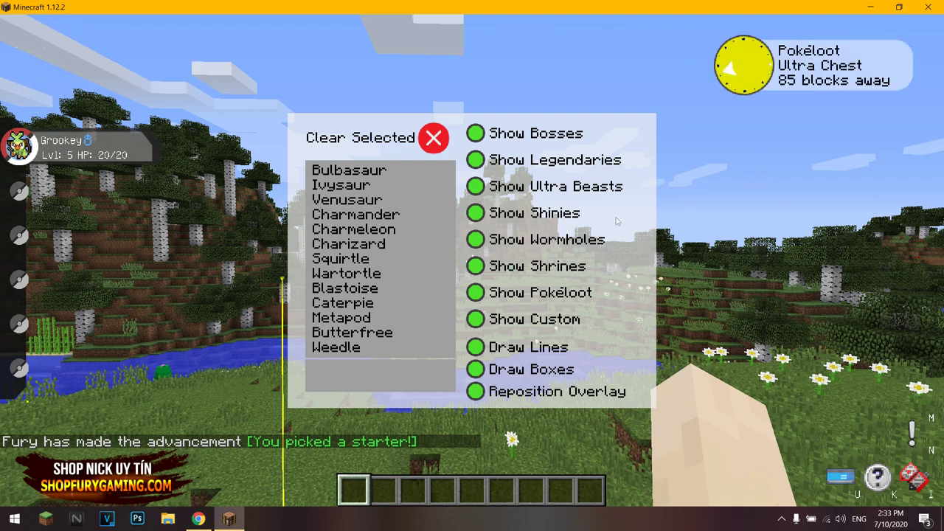
{"action": "left_click", "coordinate": [756, 274]}
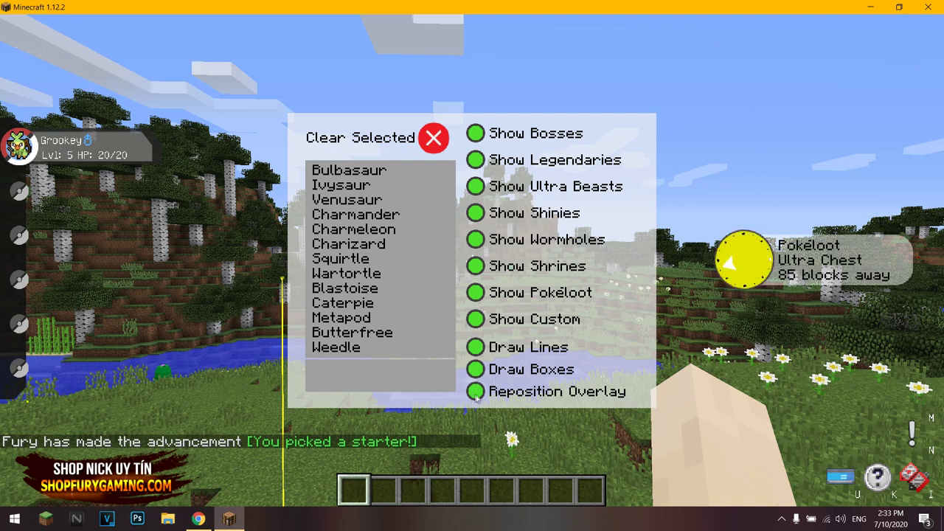
{"action": "left_click", "coordinate": [475, 393]}
Turn off Draw Lines in the Gameshark settings and return to the game
{"action": "left_click", "coordinate": [476, 351]}
{"action": "left_click", "coordinate": [476, 351]}
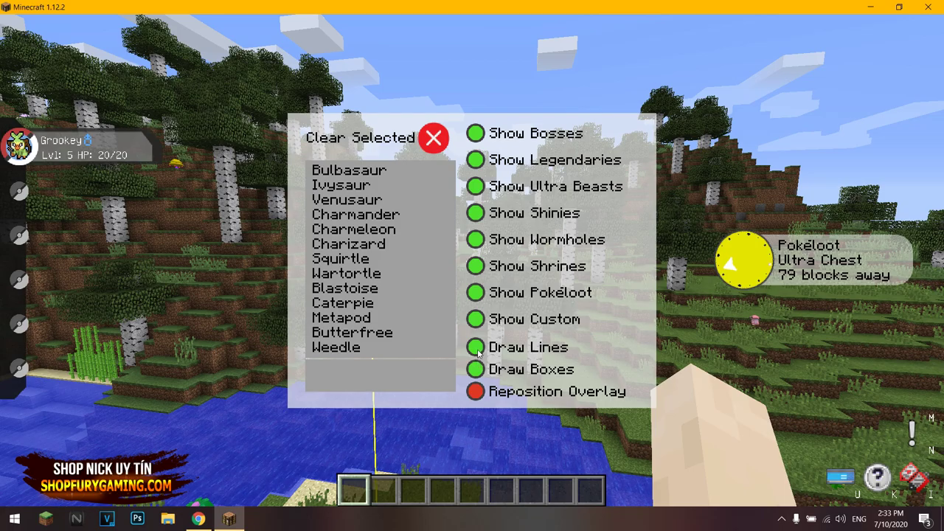
{"action": "key", "text": "Escape"}
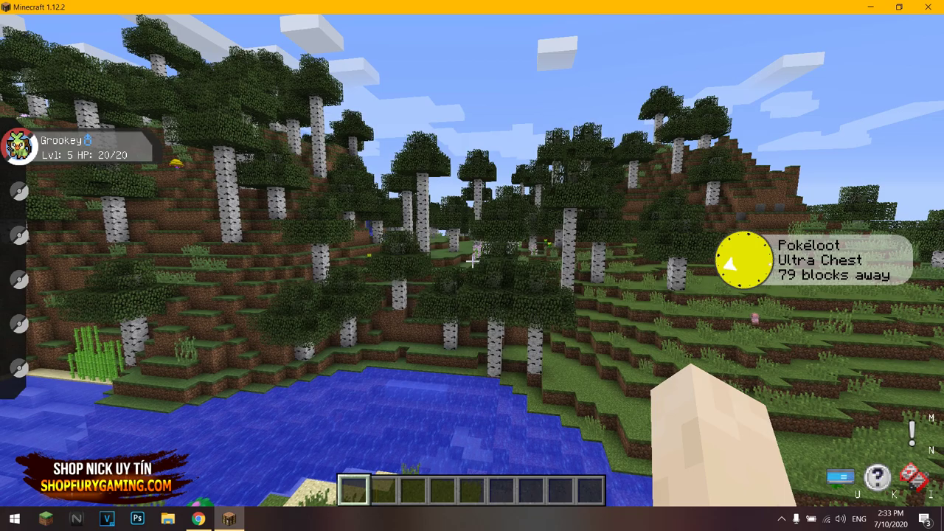
Fly over the birch forest following the Pokéloot compass and land beside the Poké Chest
{"action": "key", "text": "w"}
{"action": "key", "text": "w"}
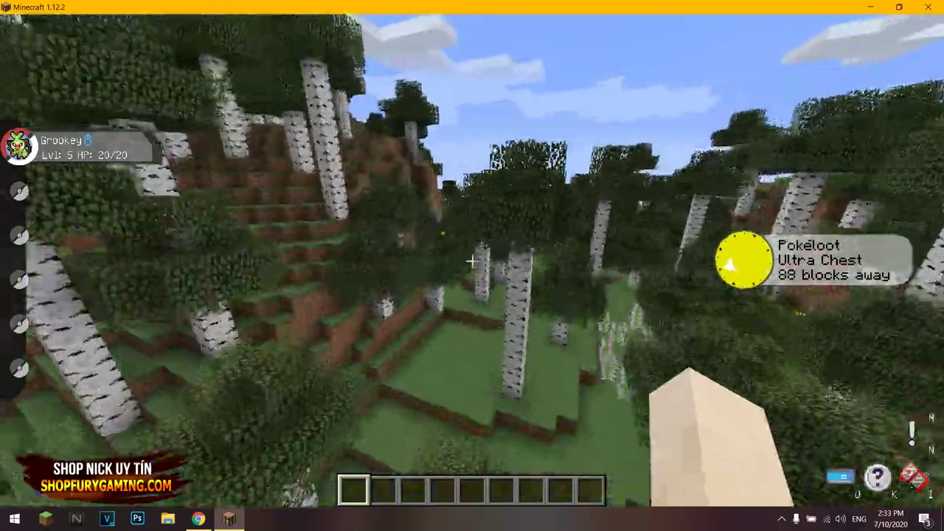
{"action": "key", "text": "w"}
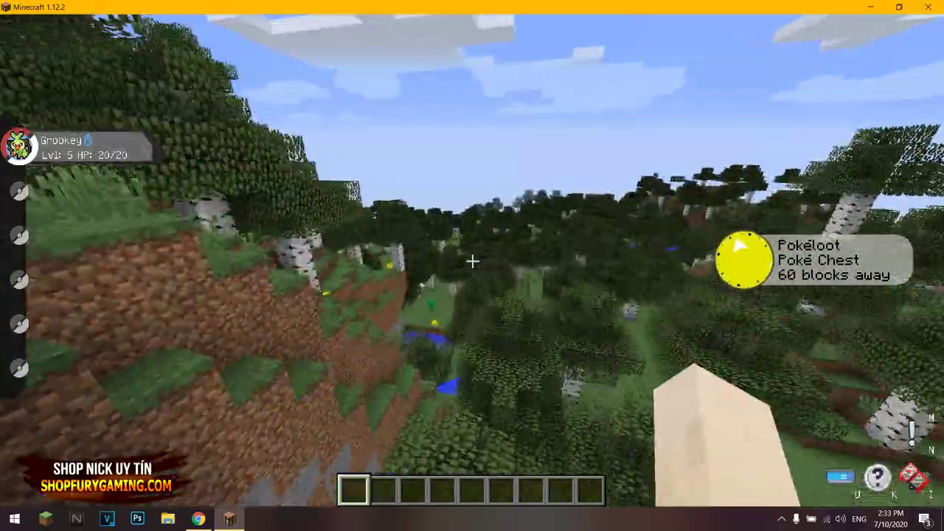
{"action": "key", "text": "w"}
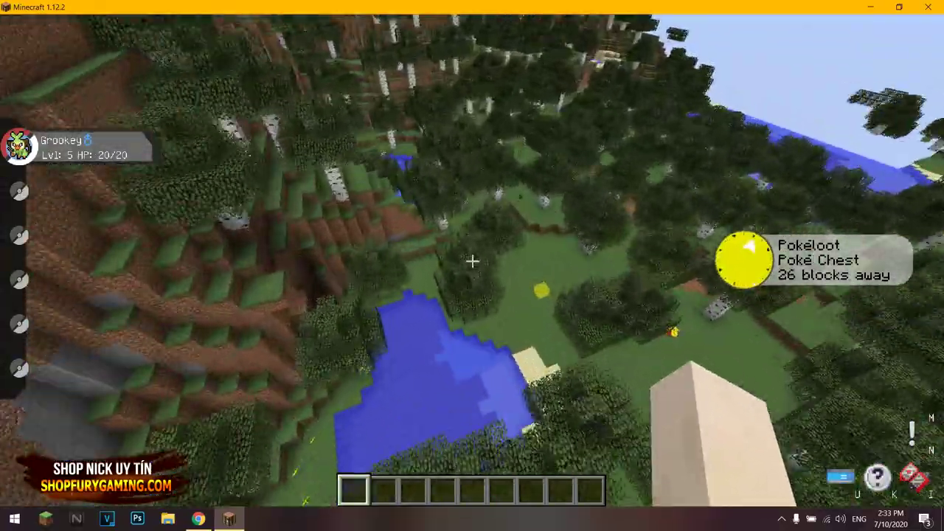
{"action": "key", "text": "w"}
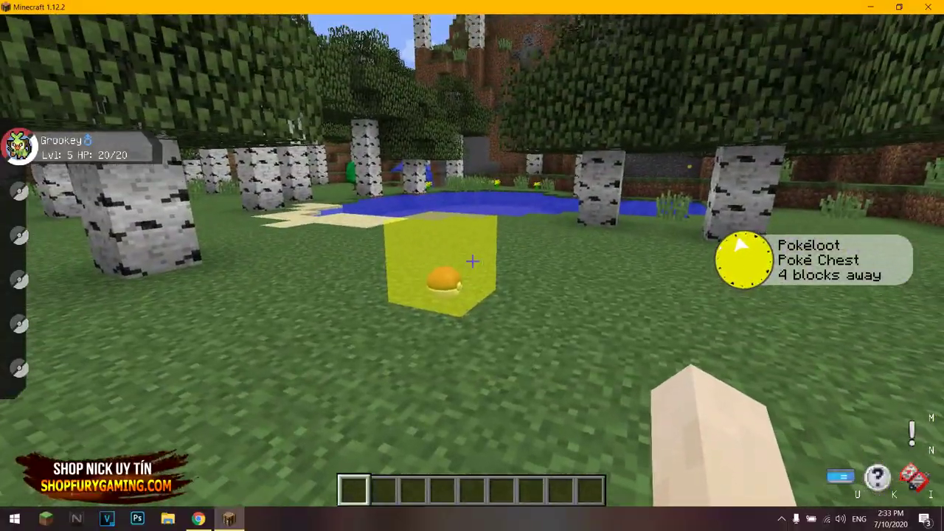
Turn off Draw Boxes in the Gameshark settings and return to the game
{"action": "key", "text": "l"}
{"action": "left_click", "coordinate": [474, 370]}
{"action": "key", "text": "Escape"}
{"action": "key", "text": "l"}
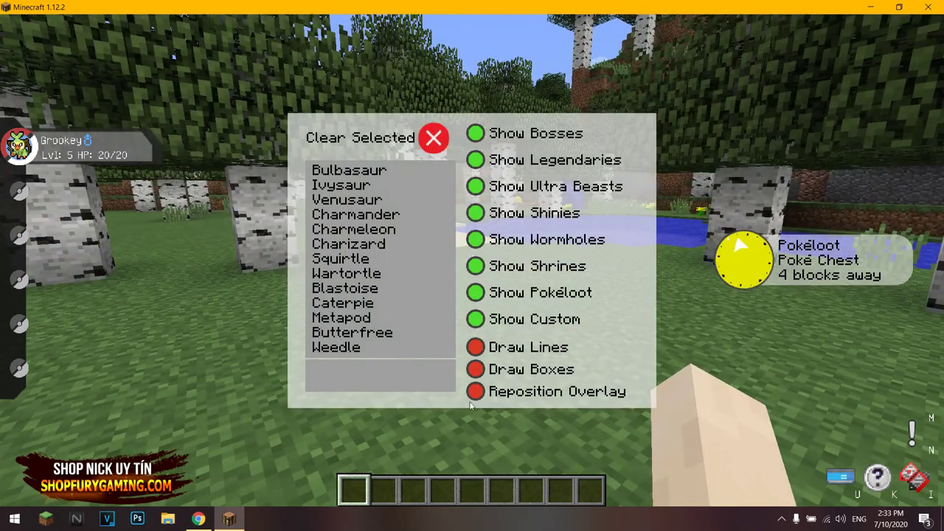
{"action": "key", "text": "Escape"}
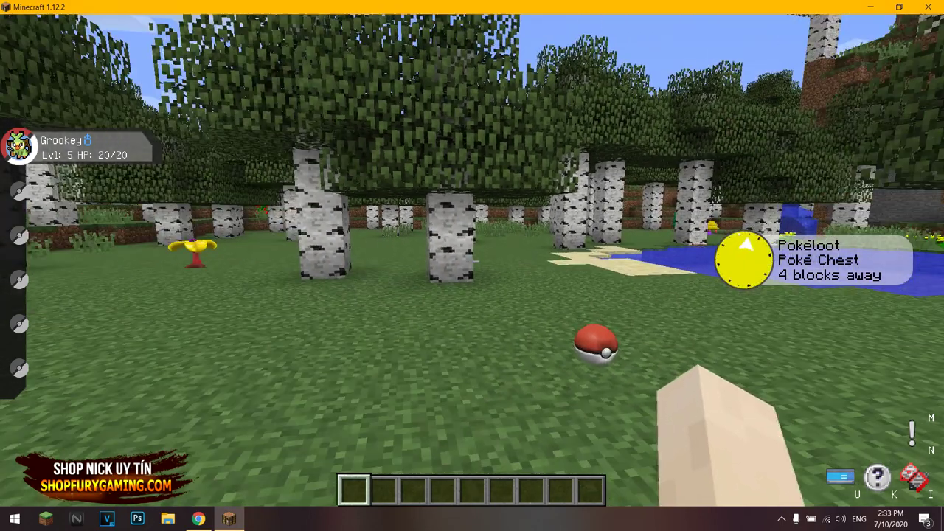
Equip the Key Stone as a bracelet and check it on the character in third-person view
{"action": "key", "text": "w"}
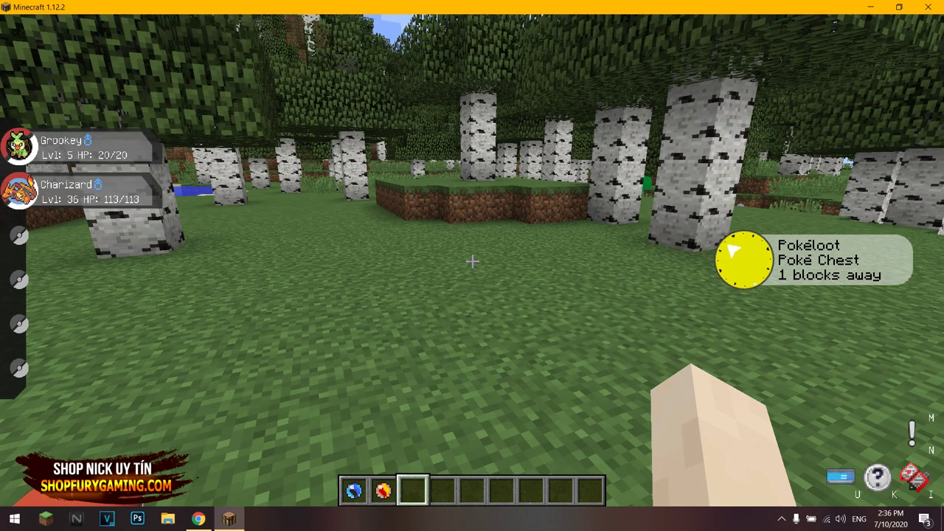
{"action": "key", "text": "w"}
{"action": "key", "text": "e"}
{"action": "left_click", "coordinate": [214, 157]}
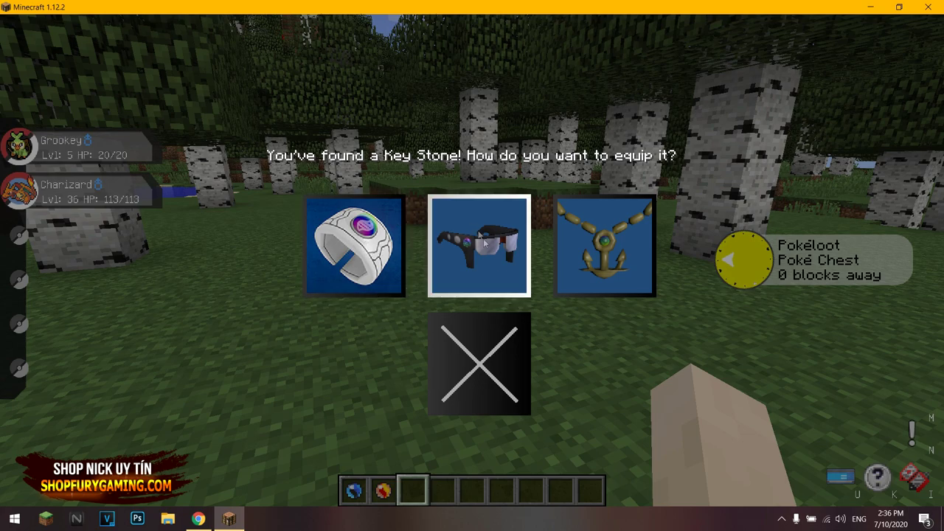
{"action": "left_click", "coordinate": [354, 247]}
{"action": "key", "text": "F5"}
{"action": "key", "text": "F5"}
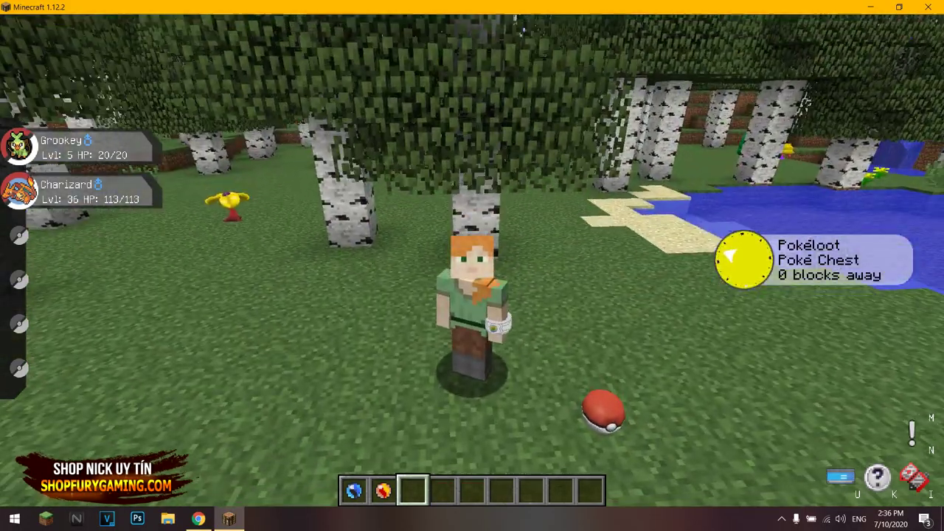
{"action": "key", "text": "F5"}
Give Charizard the blue mega stone from the hotbar as its held item
{"action": "key", "text": "e"}
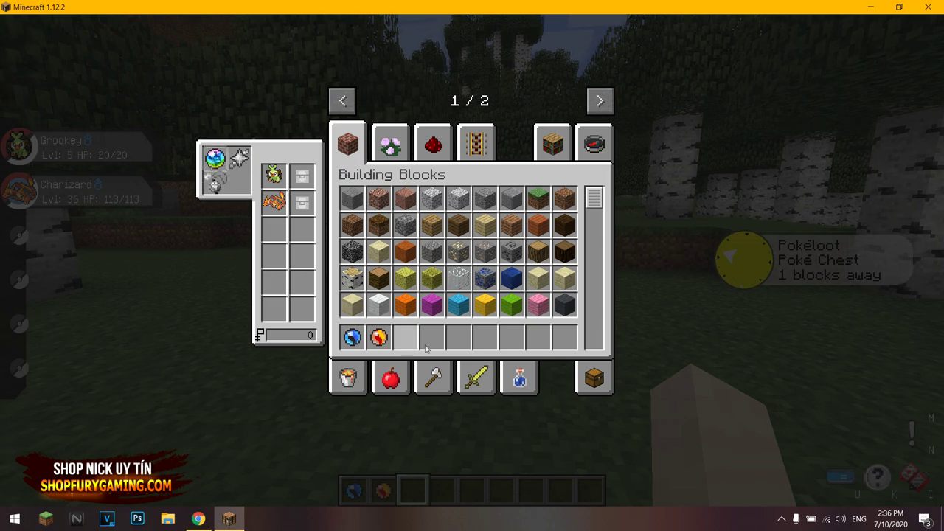
{"action": "left_click", "coordinate": [351, 336]}
{"action": "left_click", "coordinate": [302, 209]}
{"action": "left_click", "coordinate": [302, 209]}
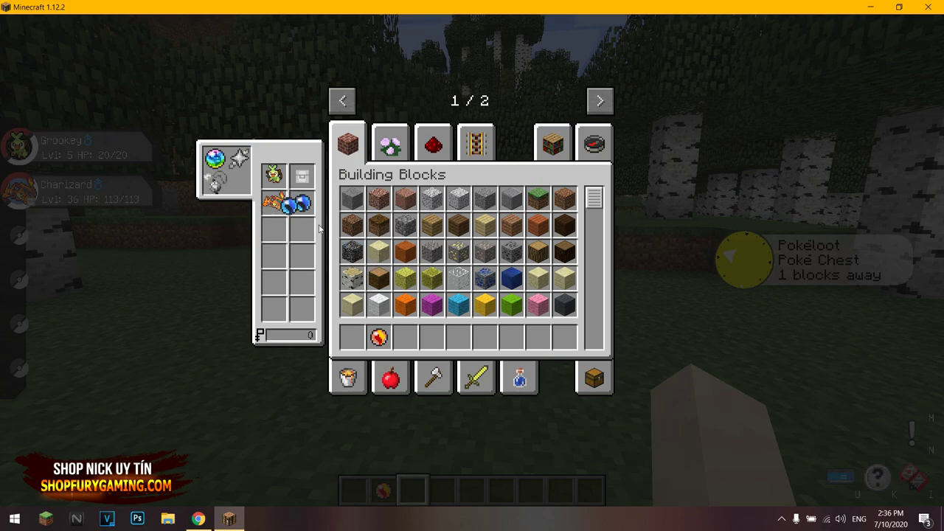
{"action": "left_click", "coordinate": [351, 336]}
Swap Charizard with Grookey so Charizard is first in the party, and close the inventory
{"action": "left_click", "coordinate": [273, 201]}
{"action": "left_click", "coordinate": [274, 174]}
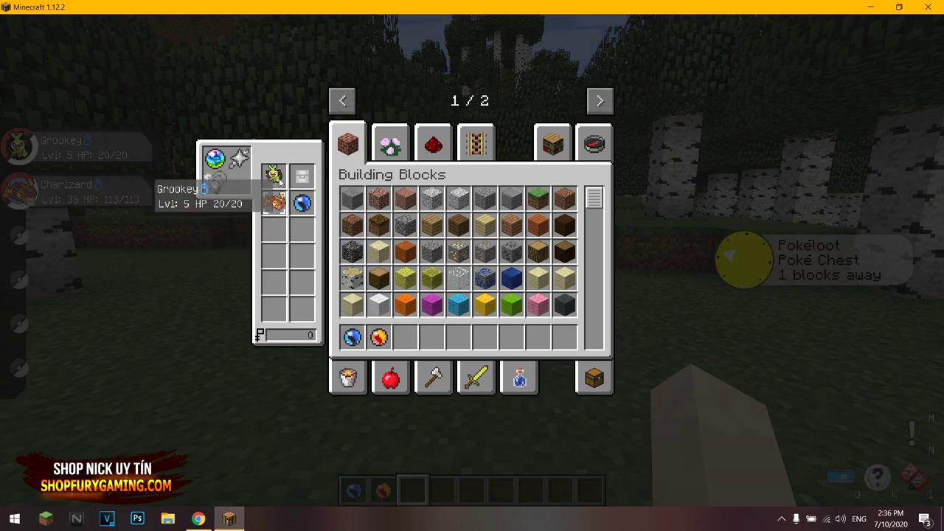
{"action": "key", "text": "e"}
{"action": "key", "text": "w"}
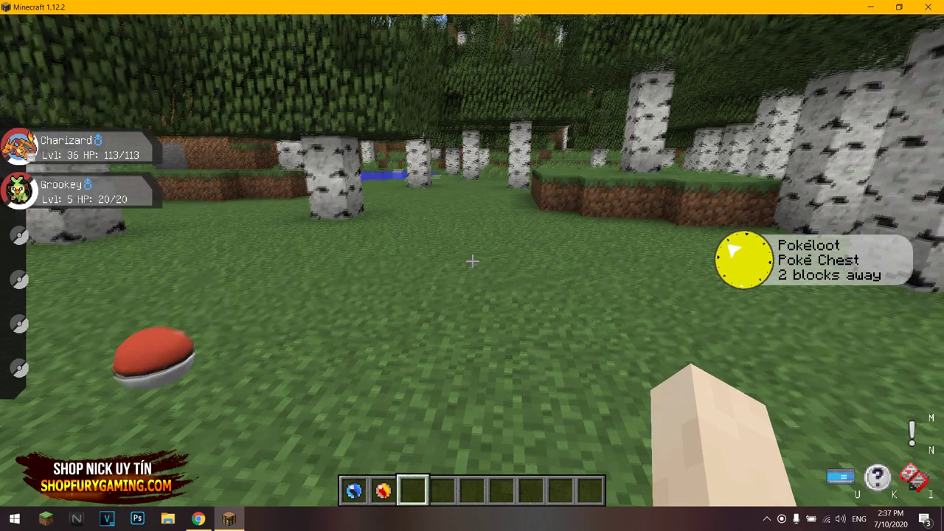
Send out Charizard, trigger its Mega Evolve action and move around it to watch the transformation
{"action": "key", "text": "r"}
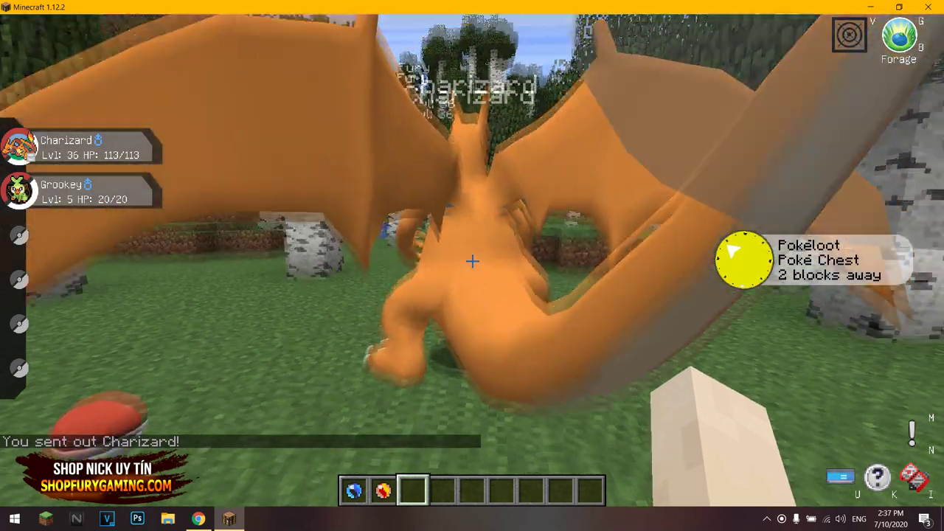
{"action": "key", "text": "g"}
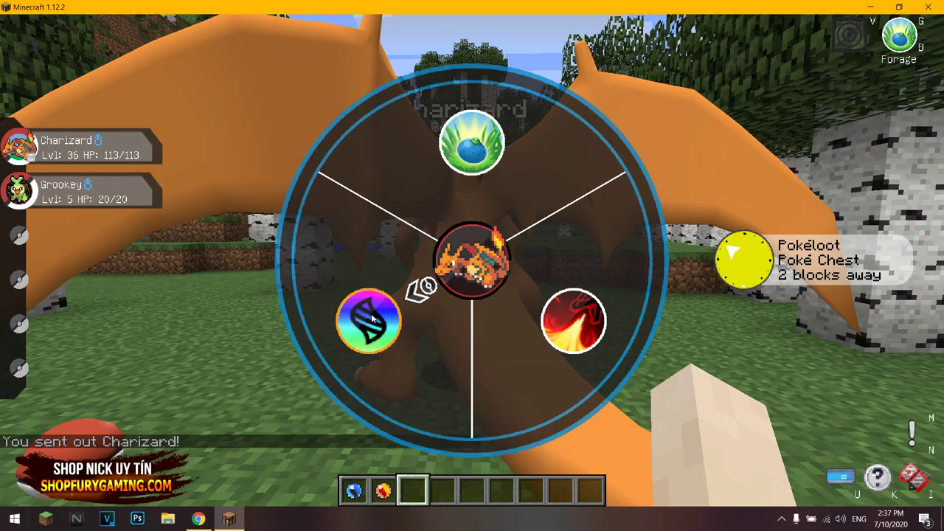
{"action": "left_click", "coordinate": [420, 289]}
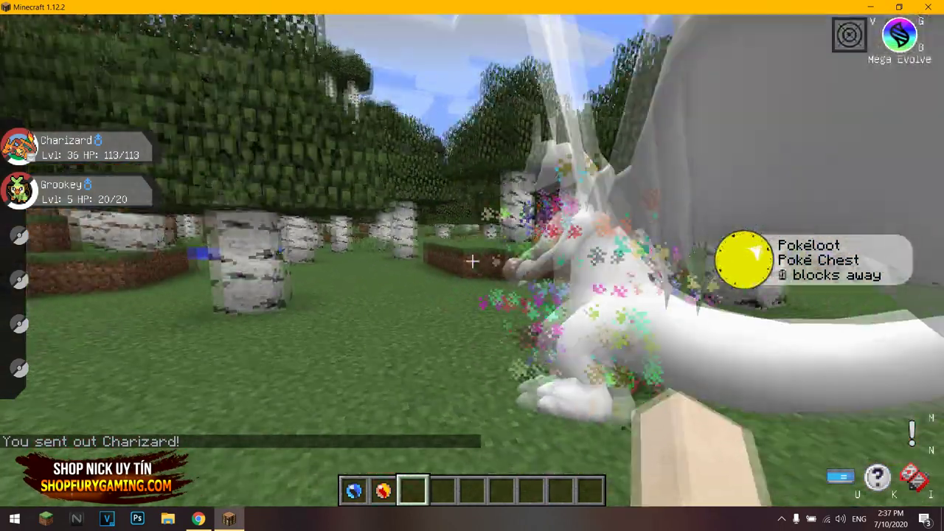
{"action": "key", "text": "s"}
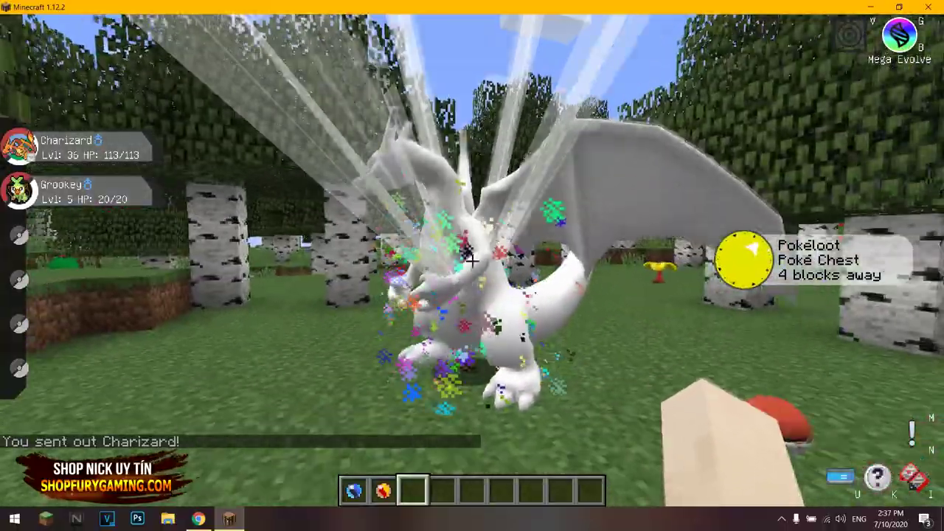
{"action": "key", "text": "w"}
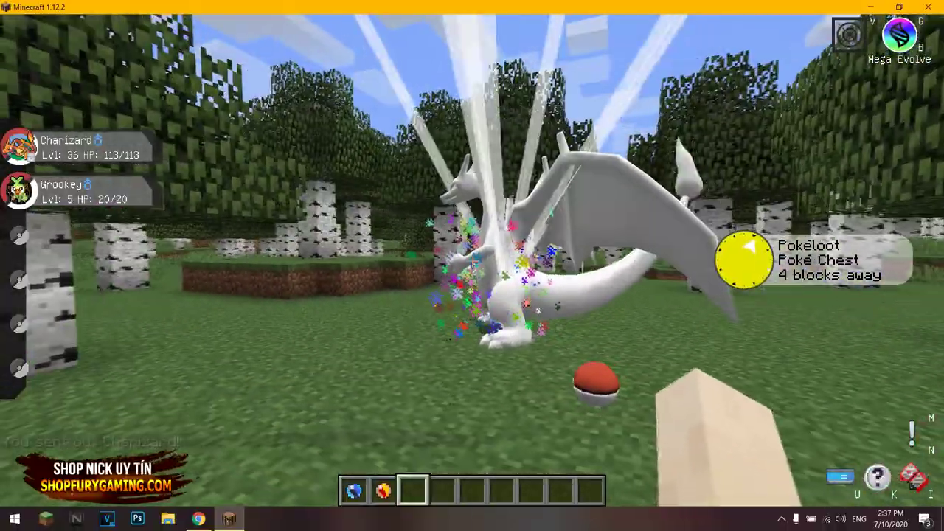
Recall the mega-evolved Charizard, send it out again and cycle its external action from Mega Evolve to Ignite
{"action": "key", "text": "w"}
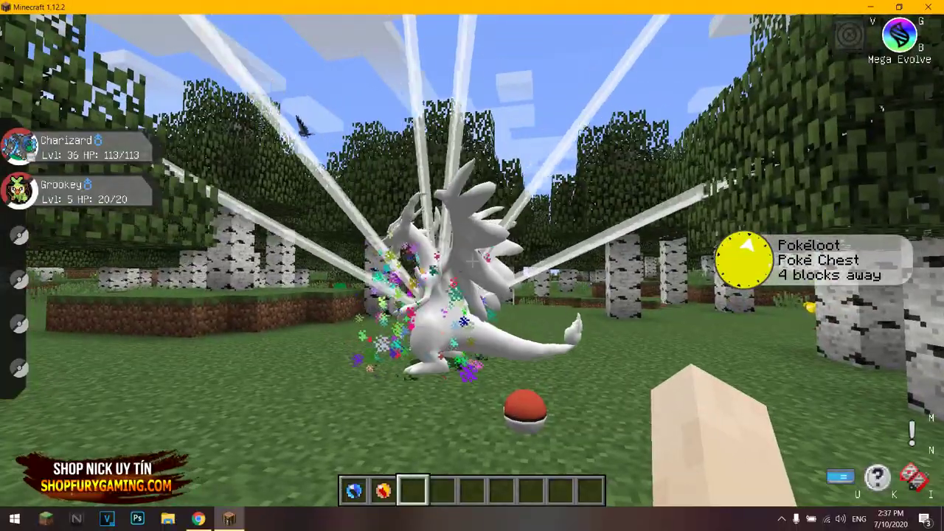
{"action": "key", "text": "s"}
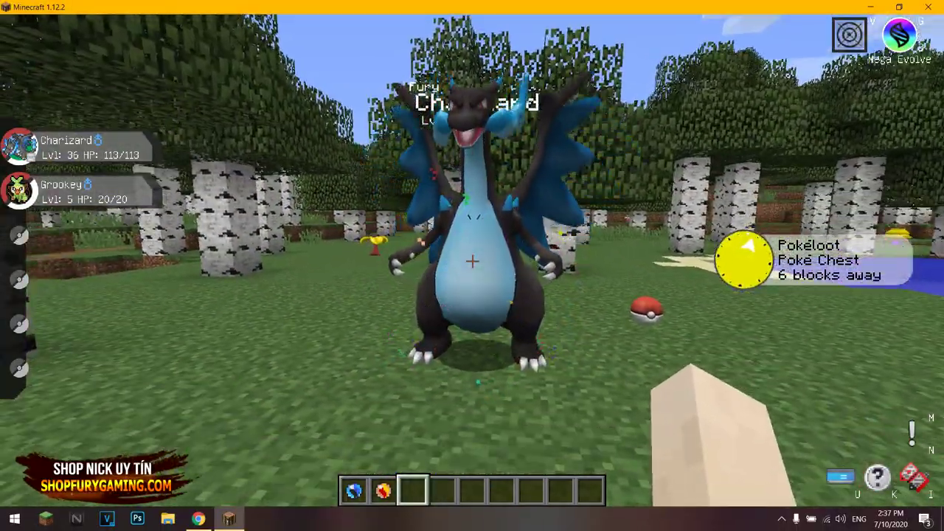
{"action": "key", "text": "r"}
{"action": "key", "text": "w"}
{"action": "key", "text": "w"}
{"action": "key", "text": "r"}
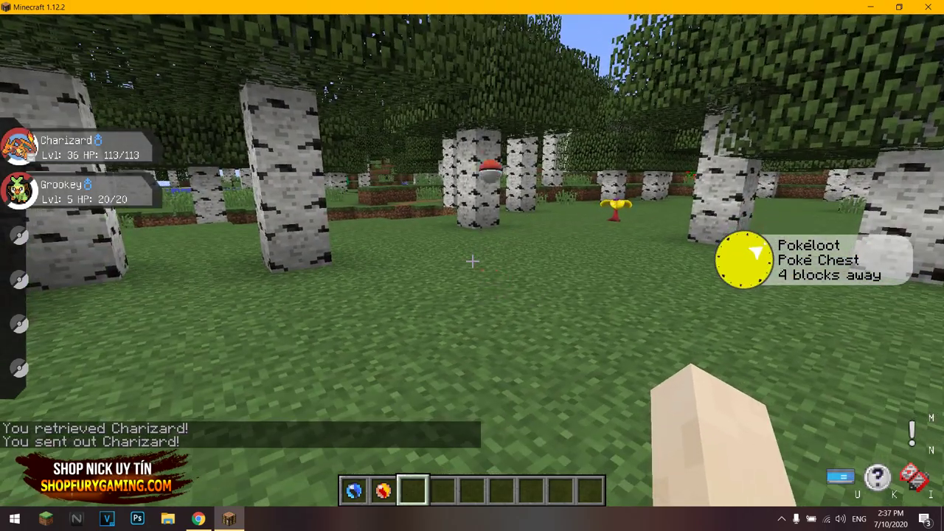
{"action": "key", "text": "w"}
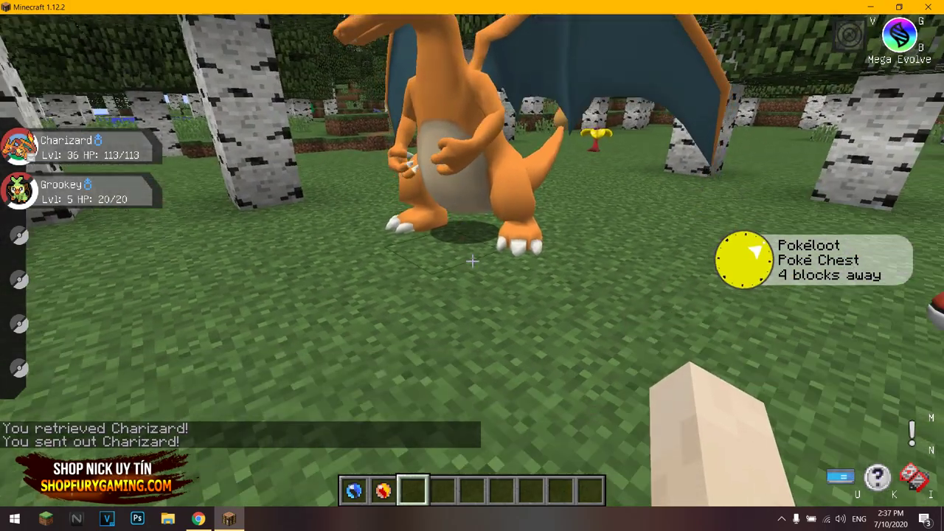
{"action": "key", "text": "g"}
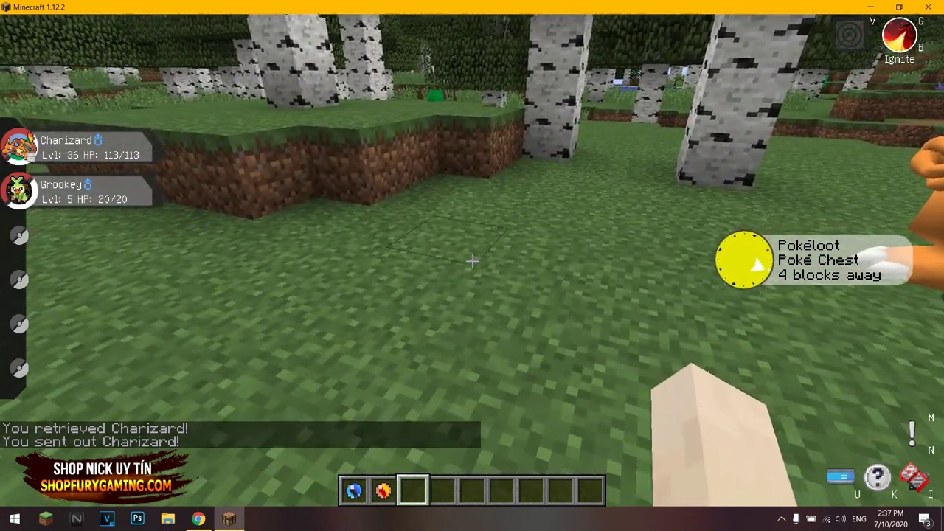
{"action": "key", "text": "g"}
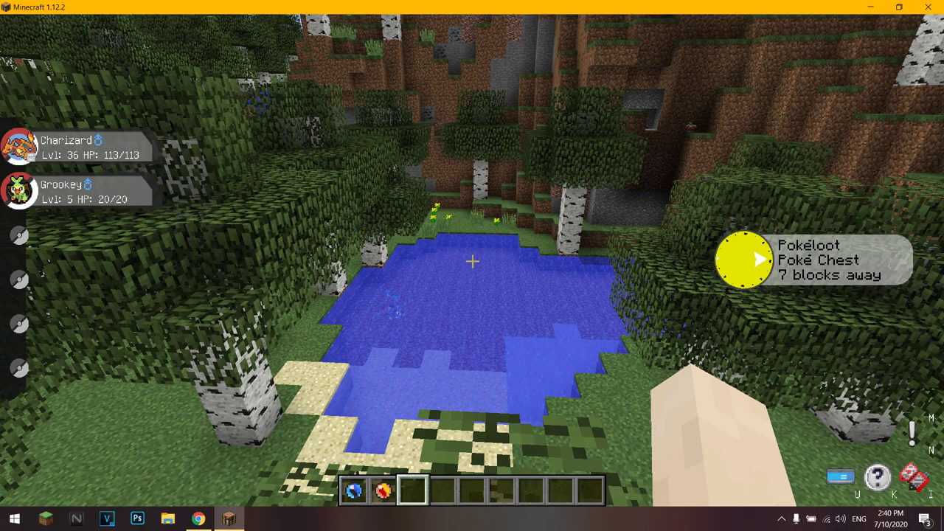
Pause the game, switch to the browser and download mods 8.0.2.rar from Google Drive to the Downloads folder on drive D
{"action": "key", "text": "Escape"}
{"action": "left_click", "coordinate": [476, 302]}
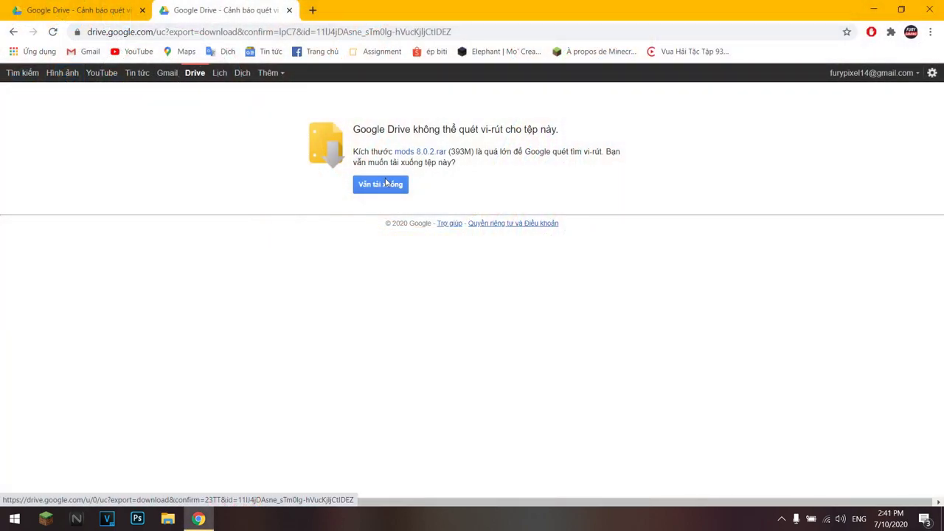
{"action": "left_click", "coordinate": [385, 186]}
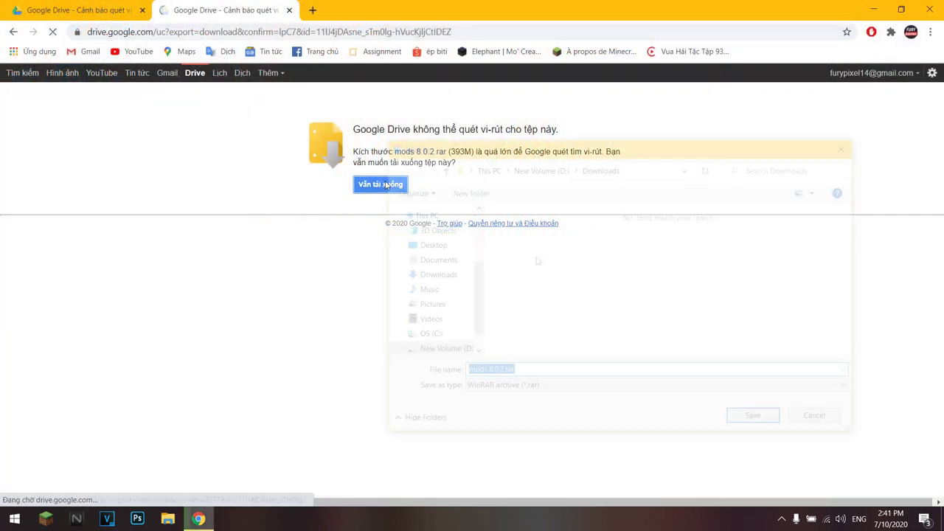
{"action": "left_click", "coordinate": [752, 415]}
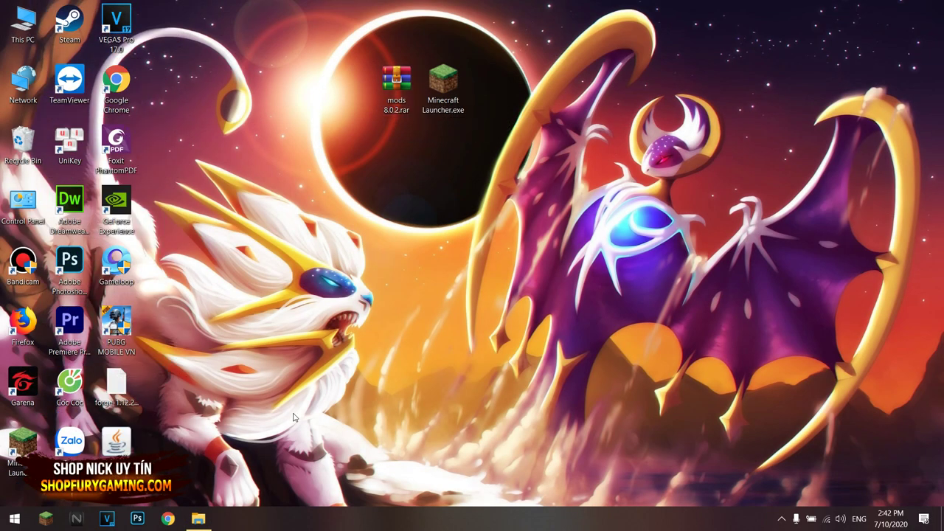
Open the PXM\mods folder on drive D and delete the Gameshark, PixelExtras and Pixelmon jar files in it
{"action": "left_click", "coordinate": [197, 518]}
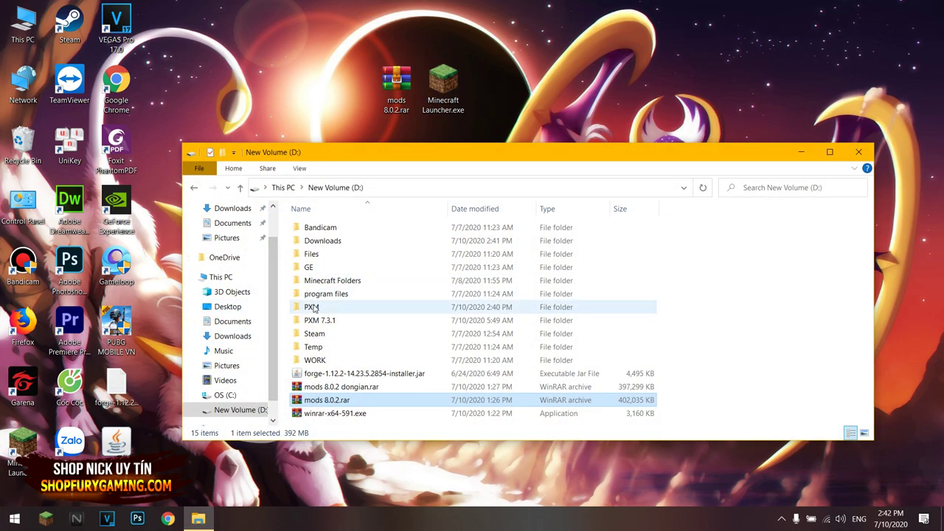
{"action": "double_click", "coordinate": [314, 307]}
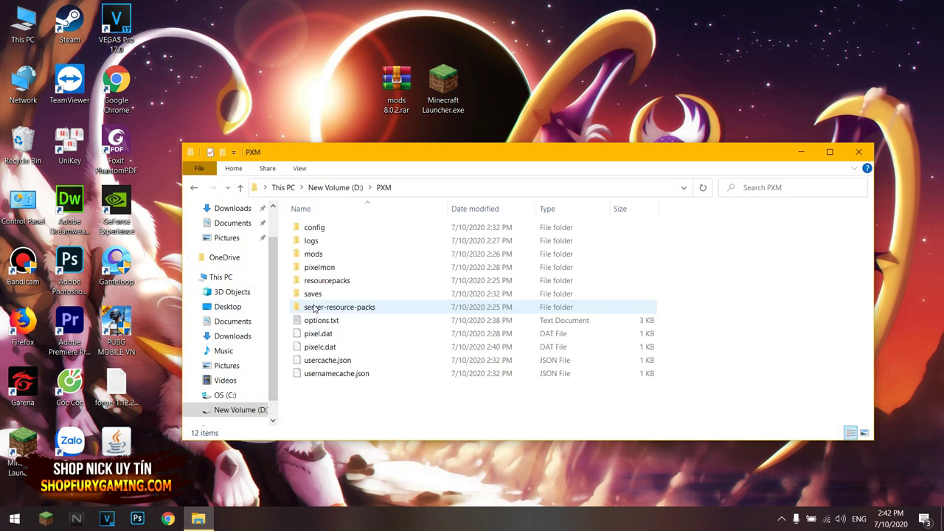
{"action": "double_click", "coordinate": [383, 255]}
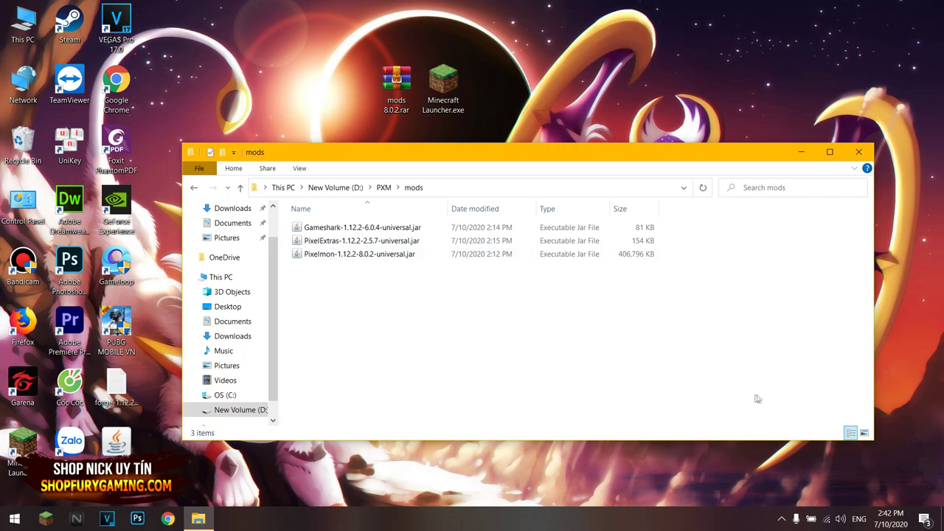
{"action": "left_click_drag", "start_coordinate": [764, 396], "coordinate": [575, 221]}
{"action": "left_click_drag", "start_coordinate": [361, 240], "coordinate": [336, 188]}
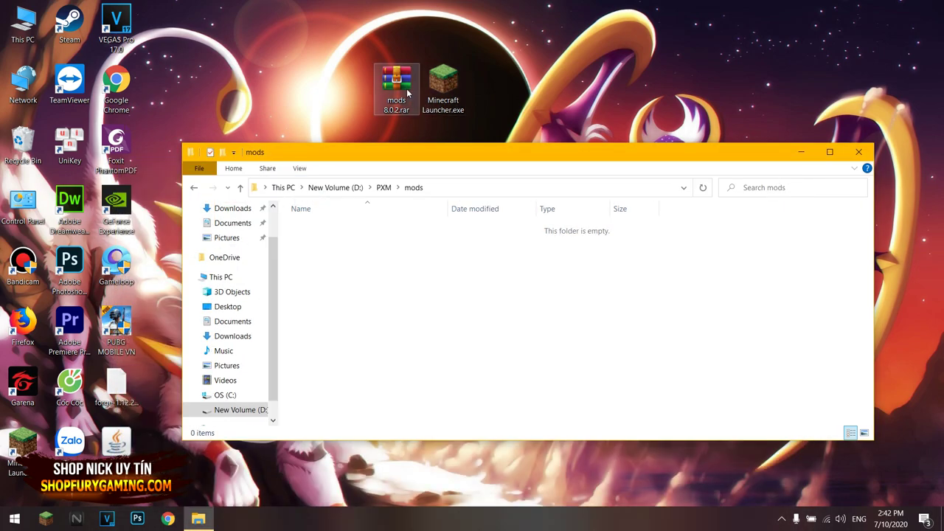
Extract all the jar files from the mods 8.0.2 folder of mods 8.0.2.rar into PXM\mods
{"action": "double_click", "coordinate": [408, 92]}
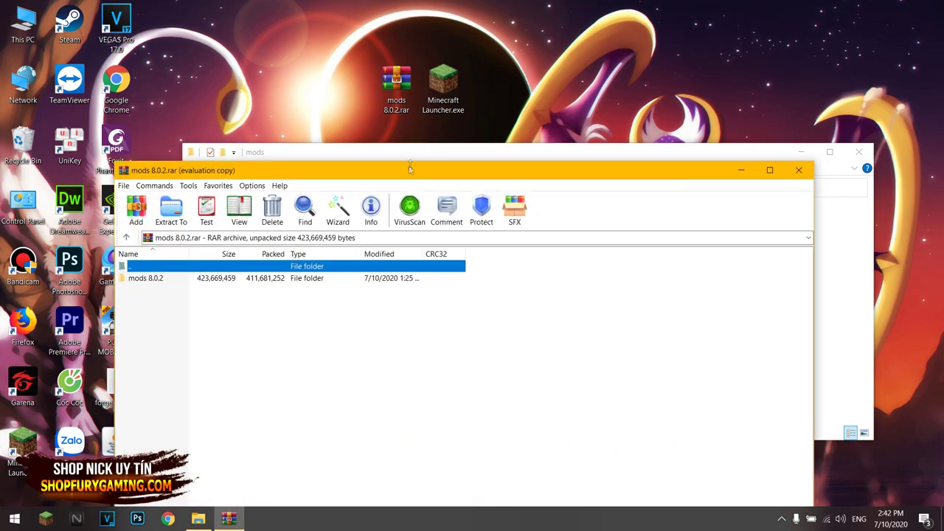
{"action": "left_click_drag", "start_coordinate": [475, 179], "coordinate": [829, 179]}
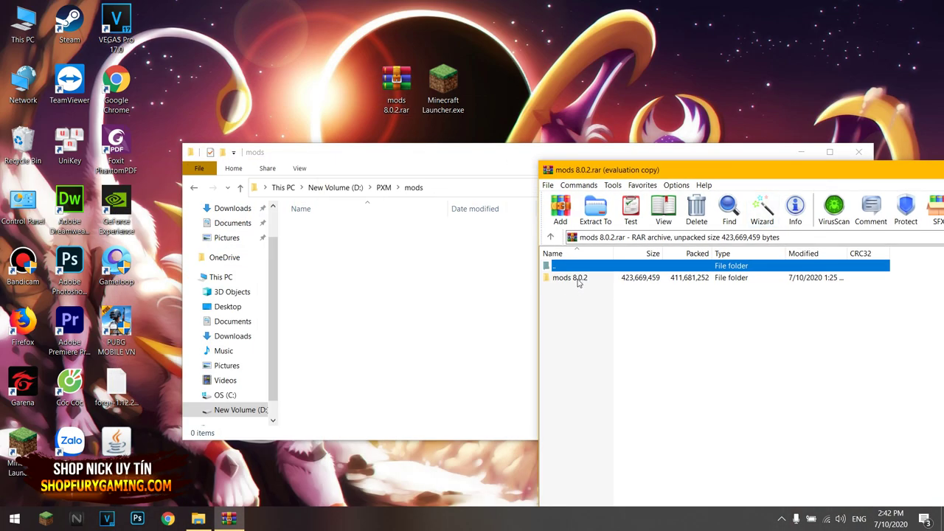
{"action": "double_click", "coordinate": [578, 278]}
{"action": "key", "text": "ctrl+a"}
{"action": "left_click", "coordinate": [588, 463]}
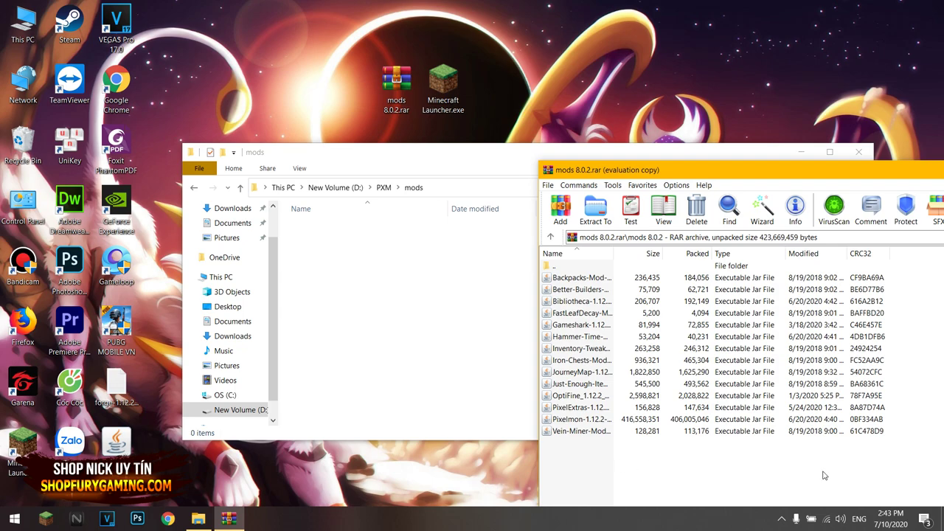
{"action": "left_click_drag", "start_coordinate": [885, 479], "coordinate": [579, 273]}
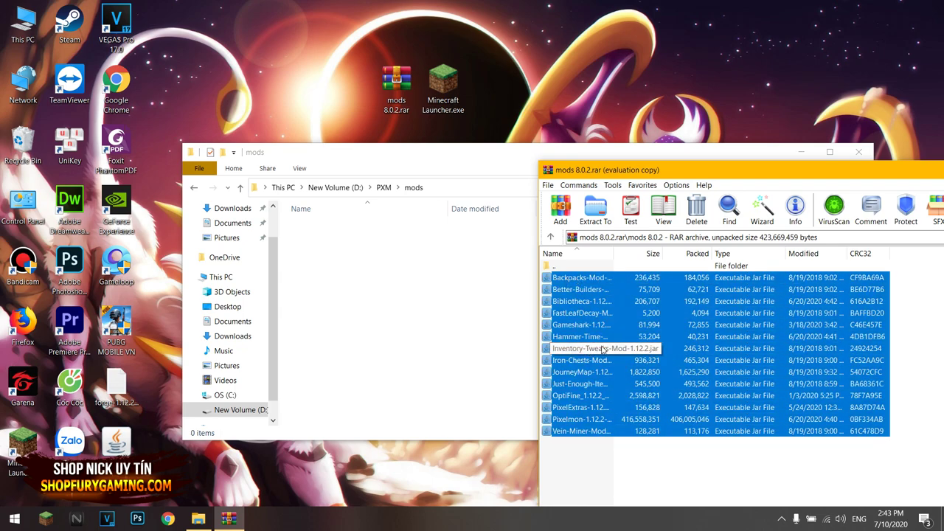
{"action": "left_click_drag", "start_coordinate": [606, 345], "coordinate": [624, 382]}
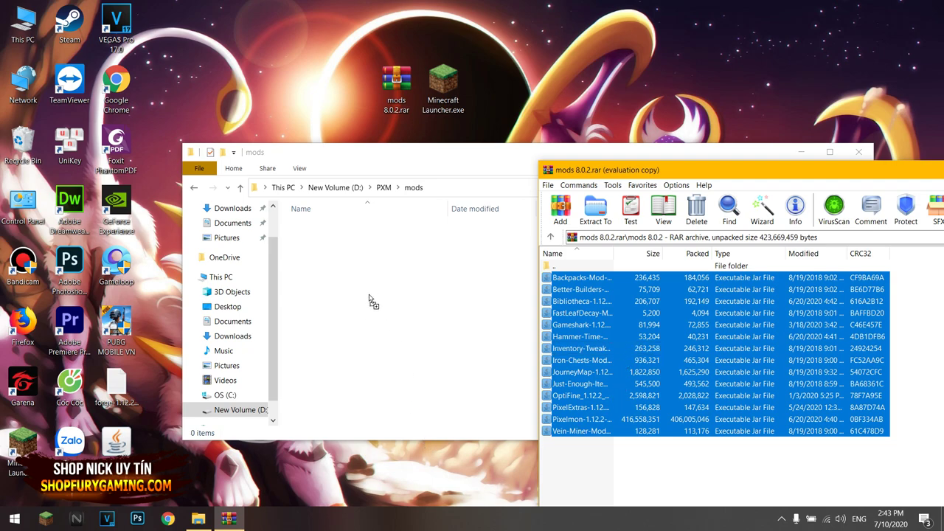
{"action": "left_click_drag", "start_coordinate": [371, 302], "coordinate": [369, 302]}
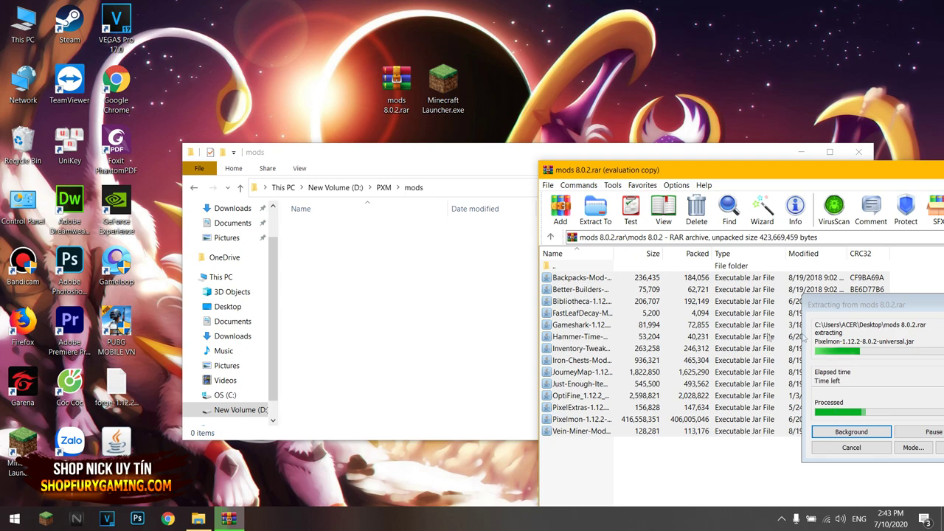
{"action": "left_click_drag", "start_coordinate": [829, 308], "coordinate": [537, 228]}
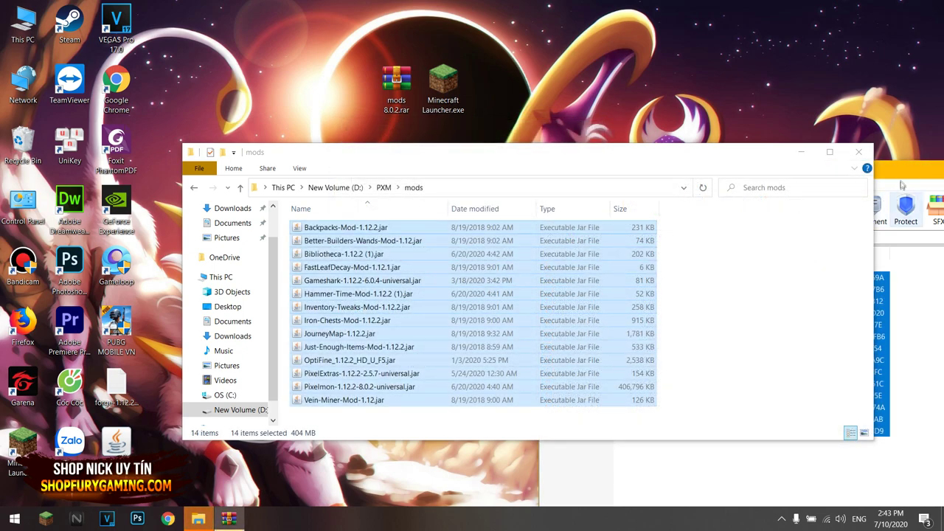
Close the archive and the mods folder window, and refresh the desktop
{"action": "double_click", "coordinate": [901, 175]}
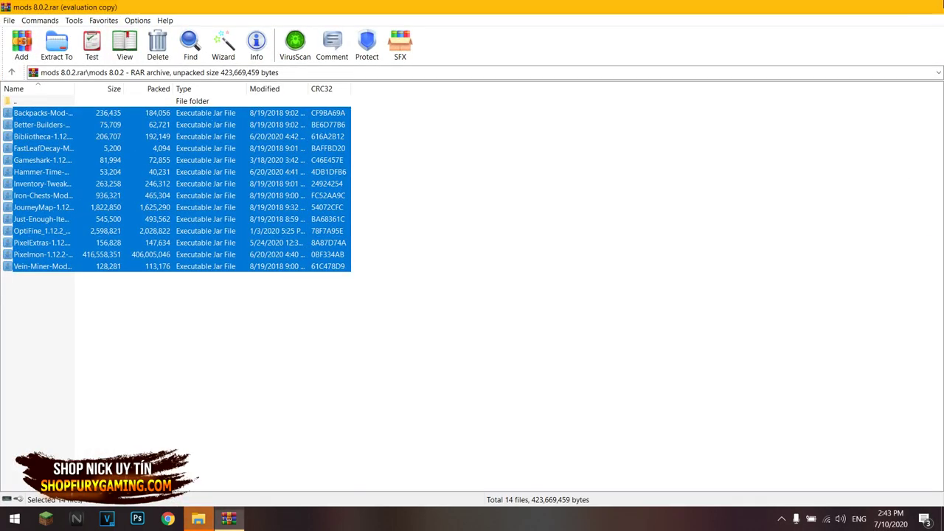
{"action": "left_click", "coordinate": [931, 6]}
{"action": "left_click", "coordinate": [760, 279]}
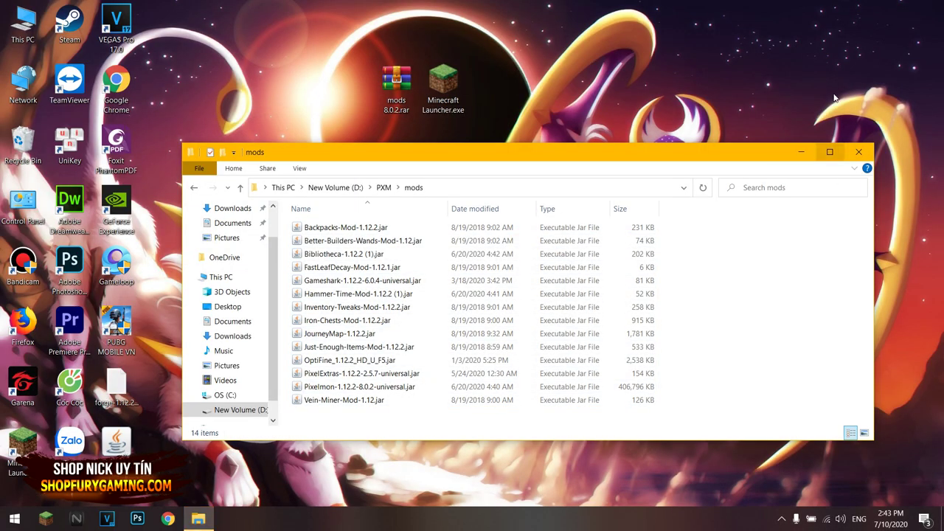
{"action": "left_click", "coordinate": [858, 152]}
{"action": "right_click", "coordinate": [655, 96]}
{"action": "left_click", "coordinate": [682, 131]}
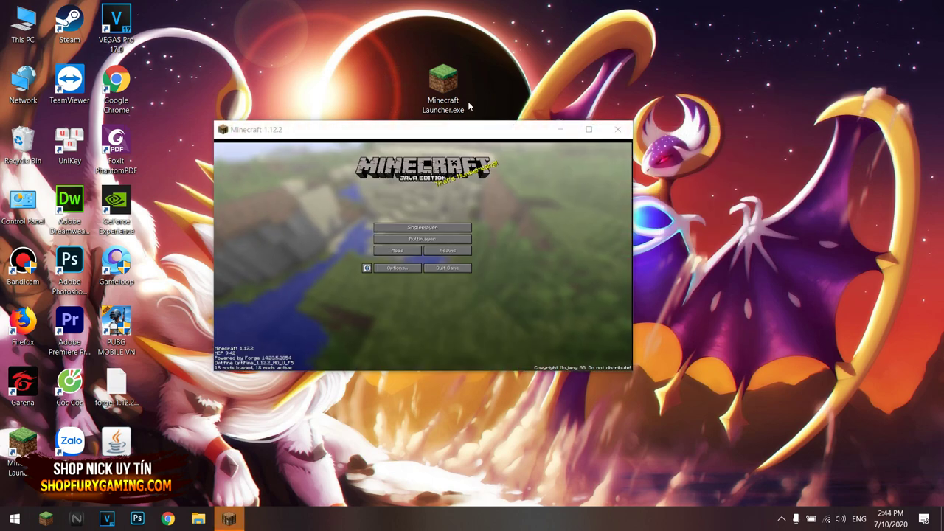
Maximize the relaunched Minecraft window and bind Load Toolbar Activator to NUMPAD8 in the game controls
{"action": "left_click", "coordinate": [589, 129]}
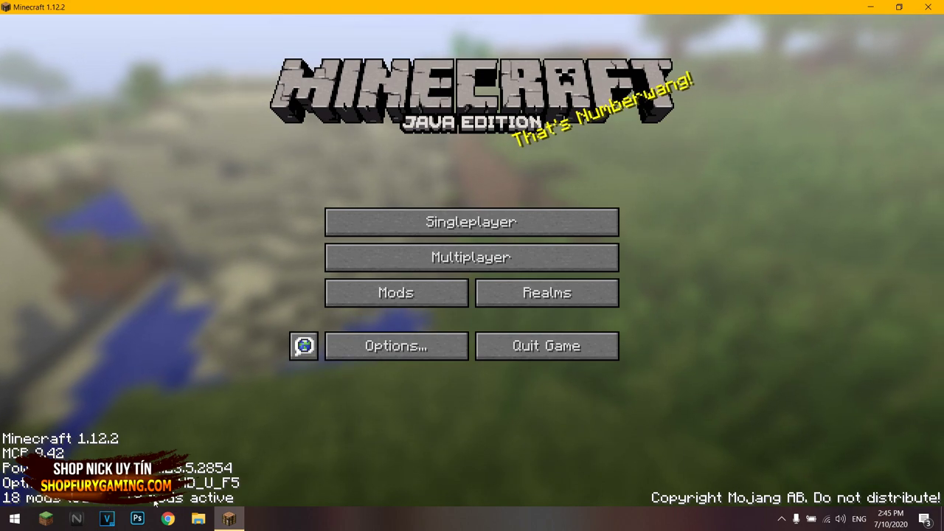
{"action": "left_click", "coordinate": [422, 350]}
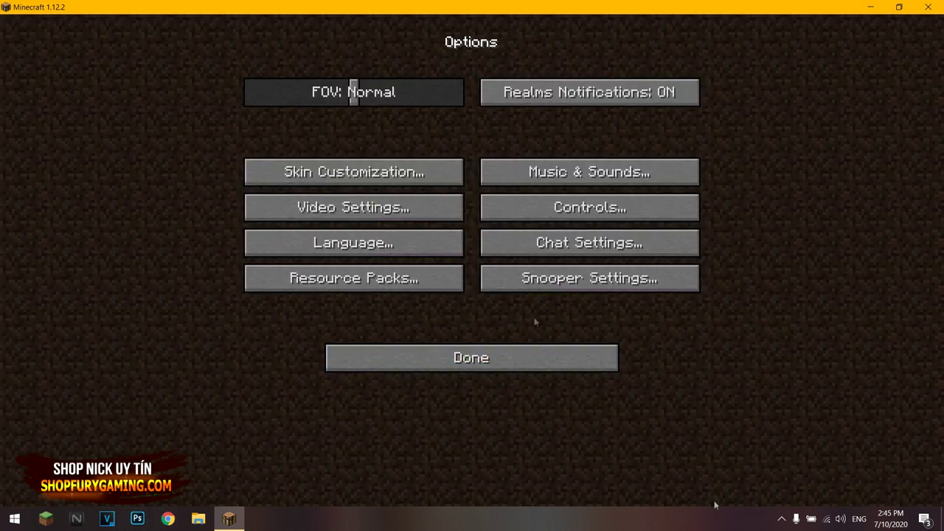
{"action": "left_click", "coordinate": [590, 208]}
{"action": "scroll", "coordinate": [713, 161], "scroll_direction": "down", "scroll_amount": 10}
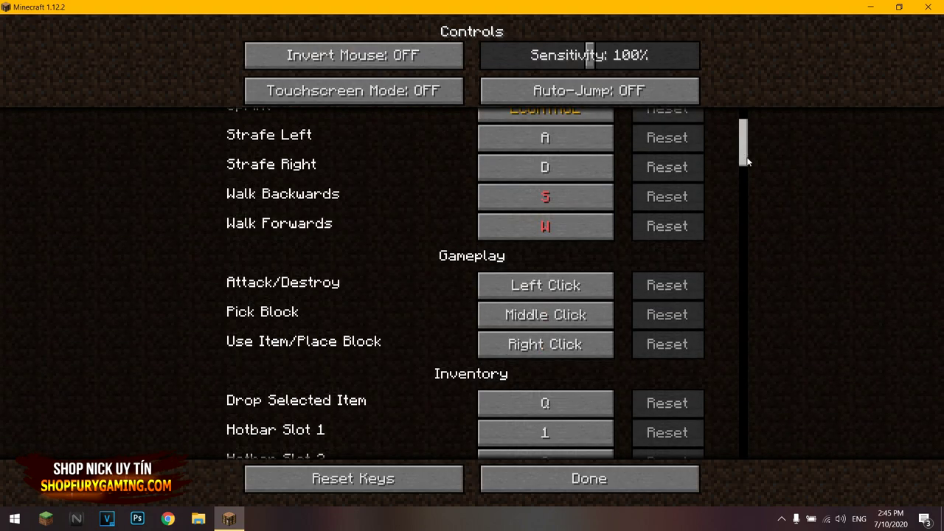
{"action": "scroll", "coordinate": [743, 213], "scroll_direction": "down", "scroll_amount": 14}
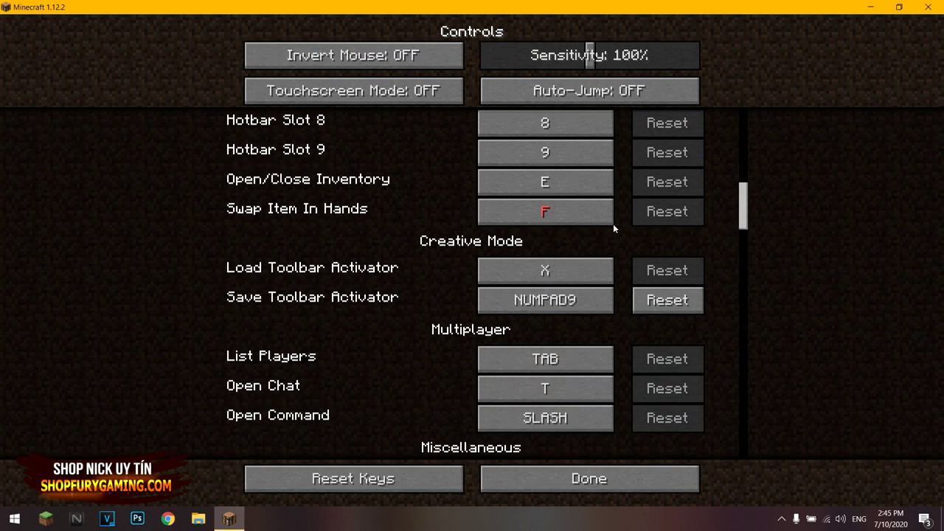
{"action": "double_click", "coordinate": [566, 271]}
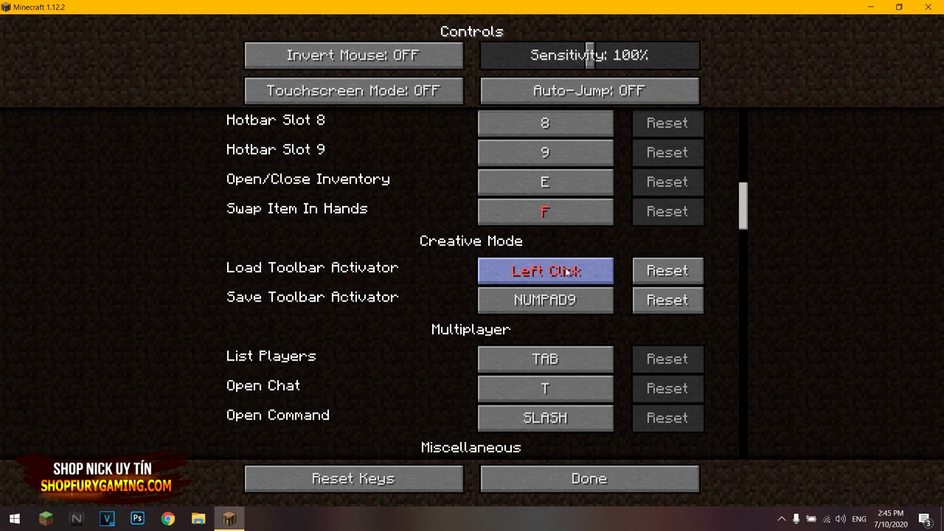
{"action": "left_click", "coordinate": [567, 270]}
{"action": "key", "text": "KP_8"}
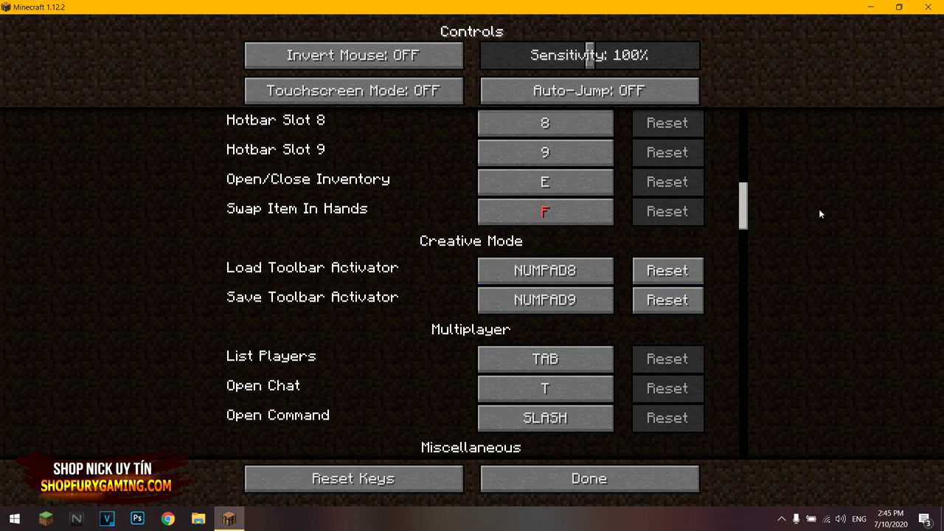
Bind the Backpacks mod's Open Backpack control to NUMPAD7
{"action": "left_click_drag", "start_coordinate": [744, 225], "coordinate": [747, 278]}
{"action": "left_click", "coordinate": [576, 312]}
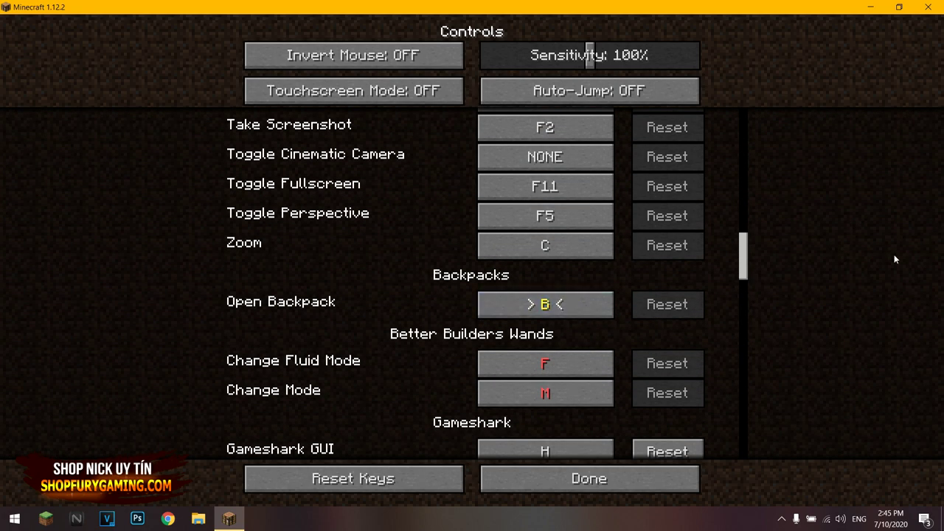
{"action": "key", "text": "KP_7"}
Bind Better Builders Wands' Change Fluid Mode to NUMPAD5 and Change Mode to NUMPAD6
{"action": "left_click", "coordinate": [600, 353]}
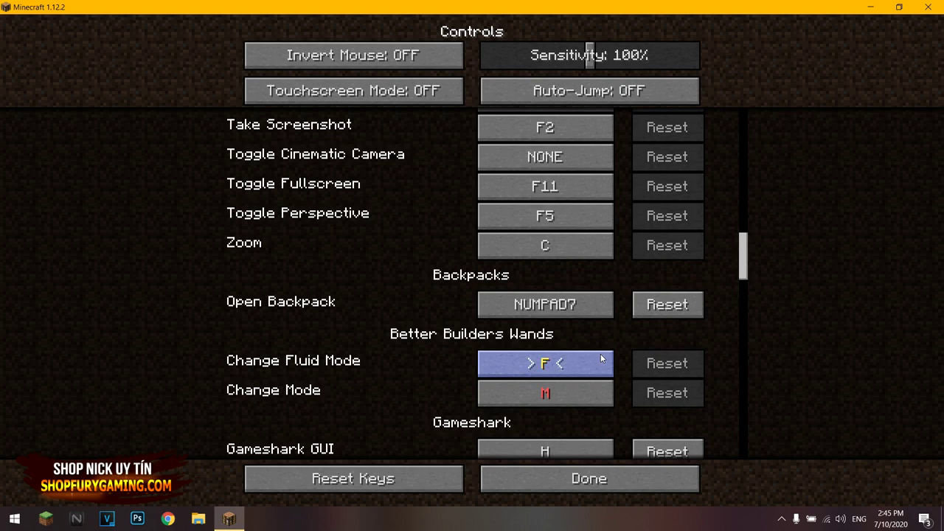
{"action": "key", "text": "KP_5"}
{"action": "left_click", "coordinate": [594, 384]}
{"action": "key", "text": "KP_6"}
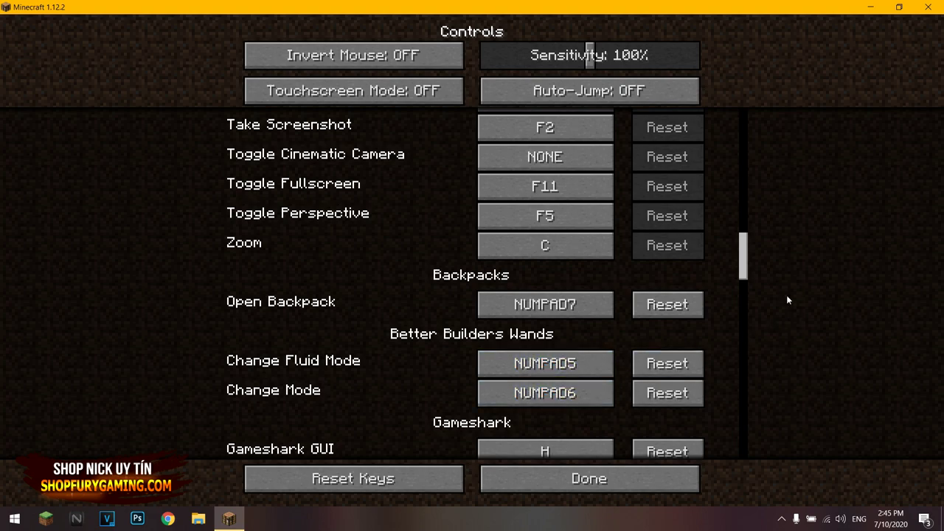
Bind Inventory Tweaks' Inventory Sorting control to X
{"action": "left_click_drag", "start_coordinate": [742, 271], "coordinate": [745, 303]}
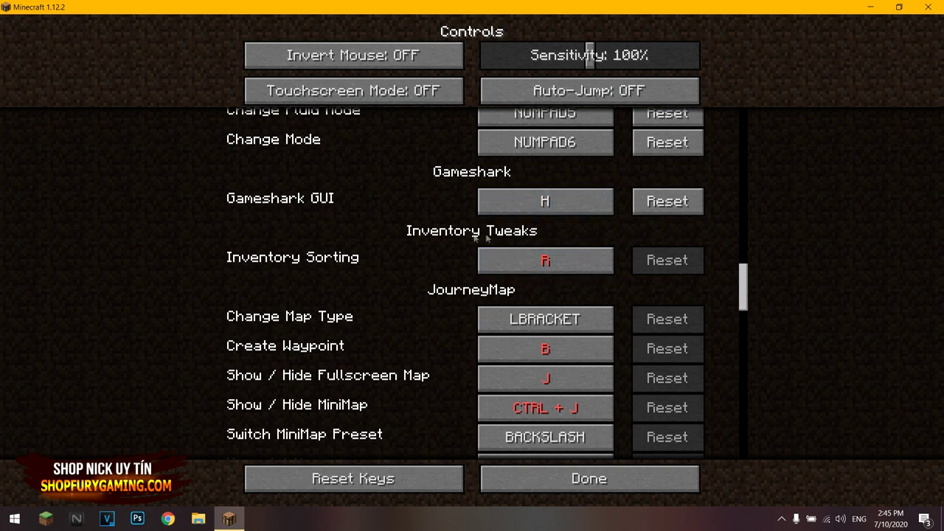
{"action": "left_click", "coordinate": [546, 260]}
{"action": "key", "text": "x"}
Bind JourneyMap's Create Waypoint control to J
{"action": "left_click_drag", "start_coordinate": [744, 279], "coordinate": [744, 299]}
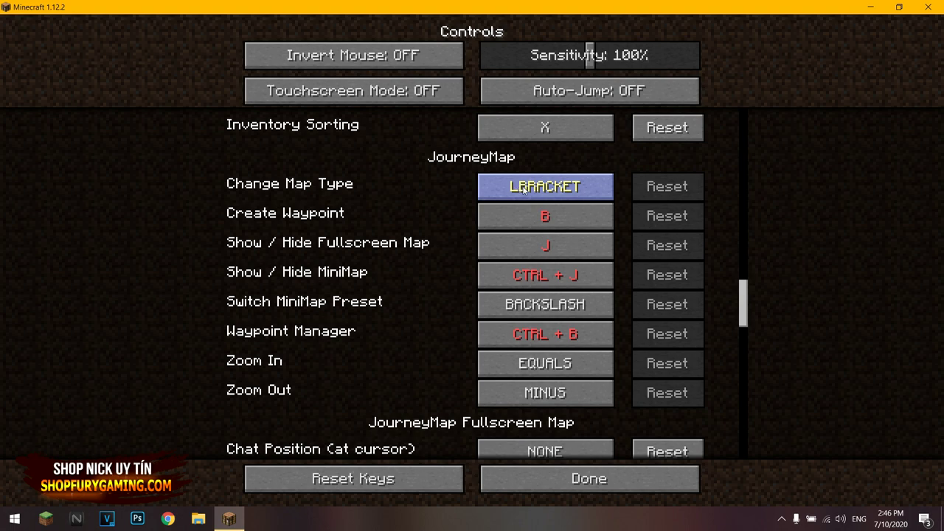
{"action": "left_click", "coordinate": [493, 216]}
{"action": "key", "text": "j"}
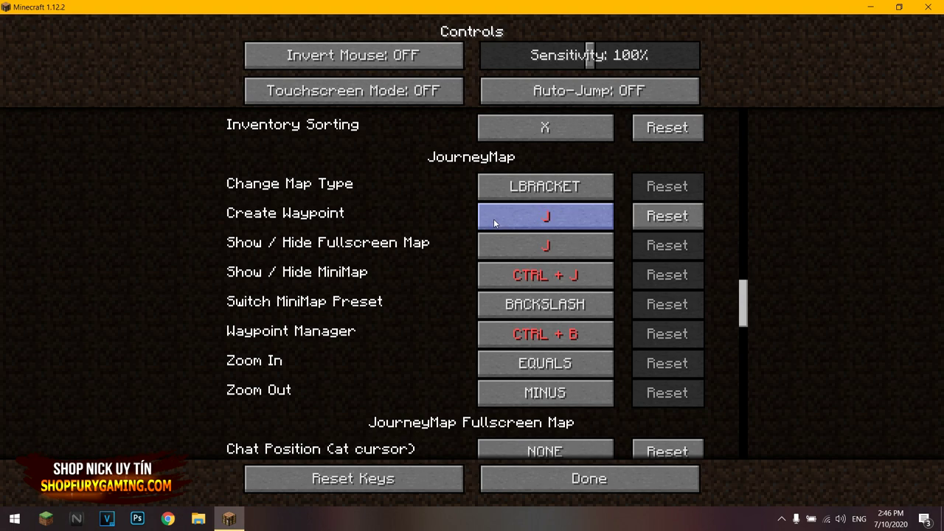
Bind JourneyMap's Show / Hide Fullscreen Map control to M
{"action": "double_click", "coordinate": [524, 252]}
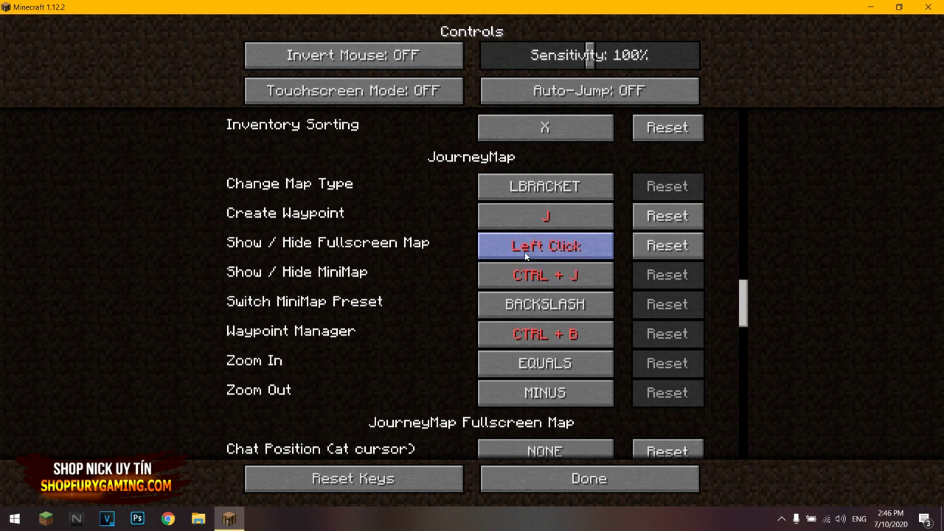
{"action": "left_click", "coordinate": [524, 251]}
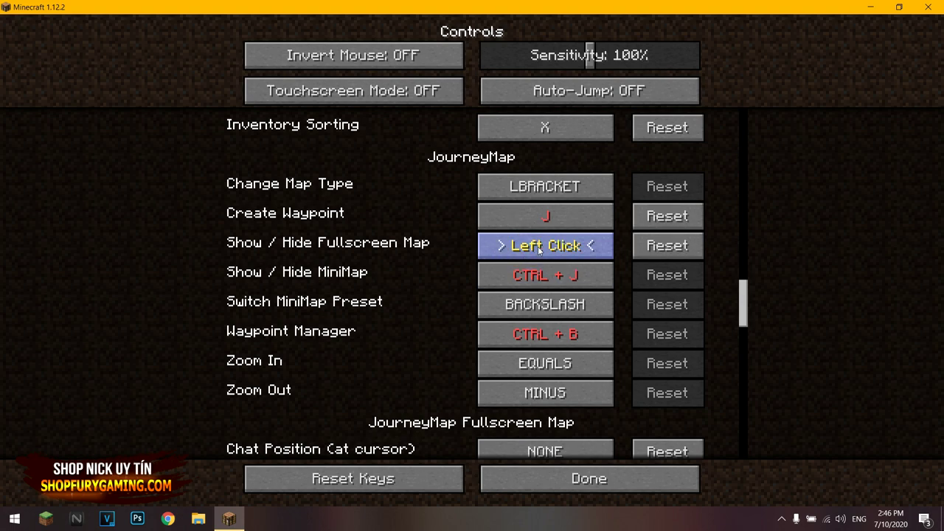
{"action": "key", "text": "m"}
Bind JourneyMap's Show / Hide MiniMap control to N and Waypoint Manager to B
{"action": "left_click", "coordinate": [539, 274]}
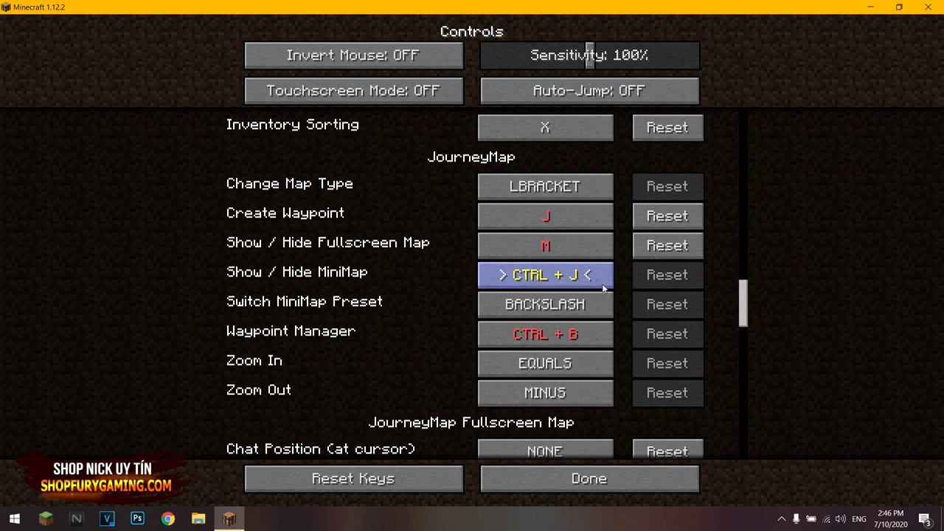
{"action": "key", "text": "n"}
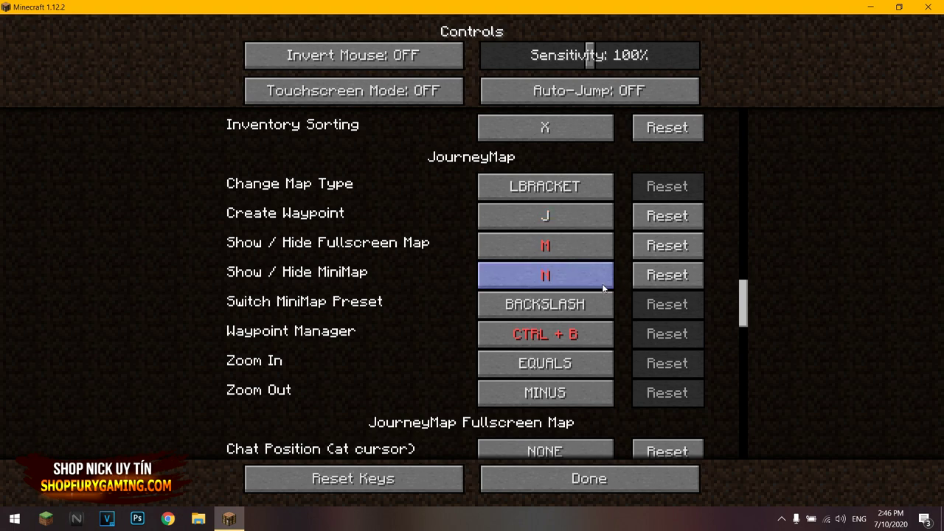
{"action": "left_click", "coordinate": [553, 344]}
{"action": "key", "text": "b"}
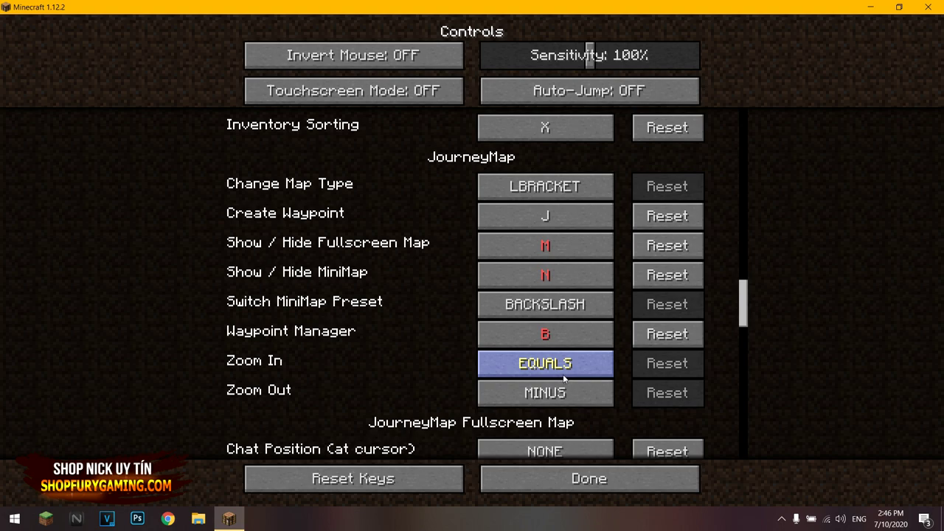
Bind JourneyMap's Zoom In control to LEFT and Zoom Out to RIGHT
{"action": "left_click", "coordinate": [587, 369]}
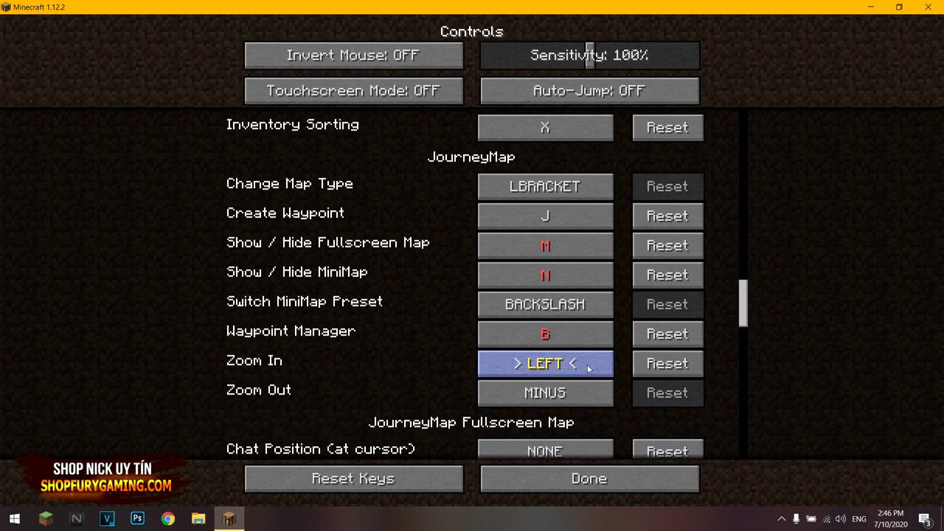
{"action": "key", "text": "Left"}
{"action": "key", "text": "Right"}
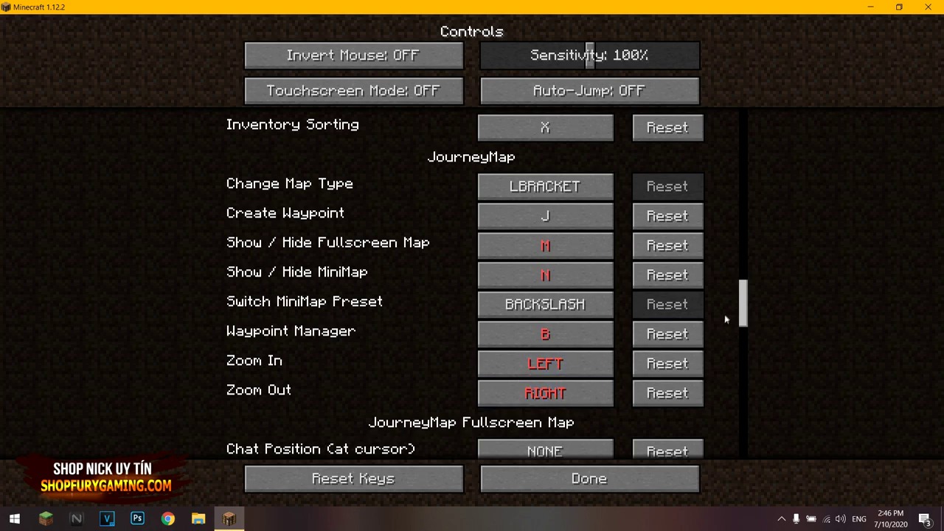
Bind the JourneyMap Fullscreen Map pan controls: East to NUMPAD4, North to NUMPAD3, South to NUMPAD2 and West to NUMPAD1
{"action": "scroll", "coordinate": [728, 295], "scroll_direction": "down", "scroll_amount": 3}
{"action": "scroll", "coordinate": [613, 314], "scroll_direction": "down", "scroll_amount": 4}
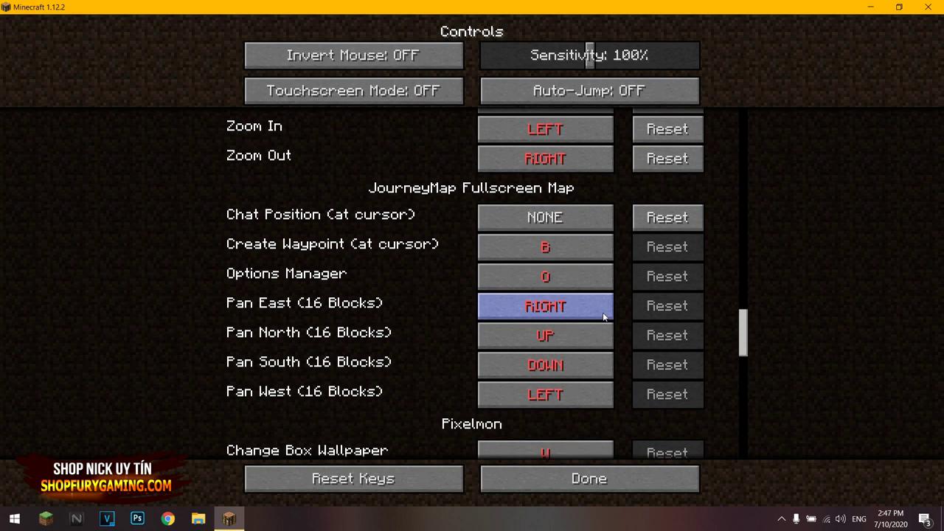
{"action": "left_click", "coordinate": [603, 316]}
{"action": "key", "text": "KP_4"}
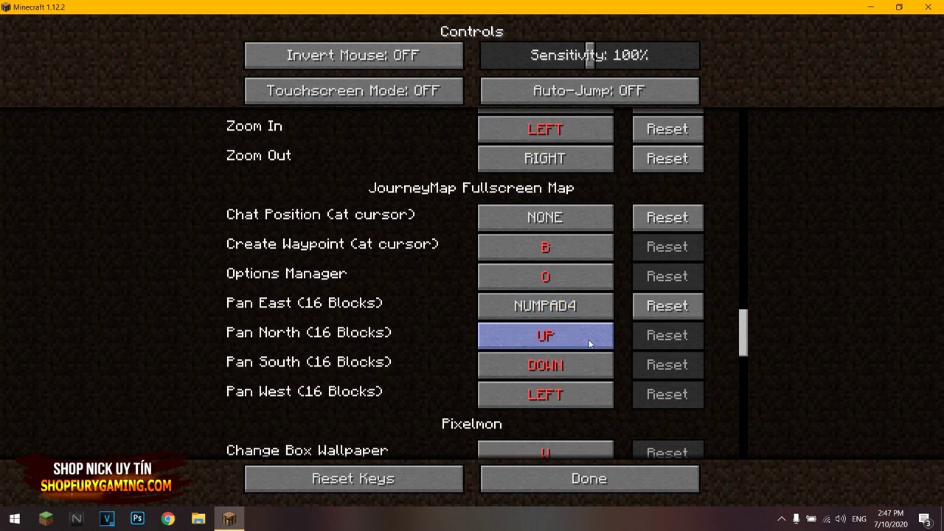
{"action": "left_click", "coordinate": [589, 343]}
{"action": "key", "text": "KP_8"}
{"action": "left_click", "coordinate": [582, 365]}
{"action": "key", "text": "KP_2"}
{"action": "left_click", "coordinate": [582, 394]}
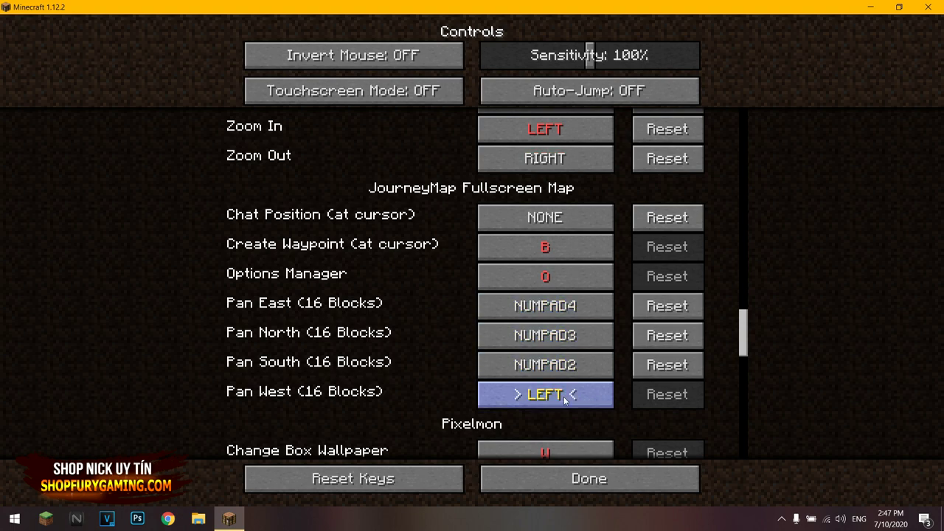
{"action": "key", "text": "KP_1"}
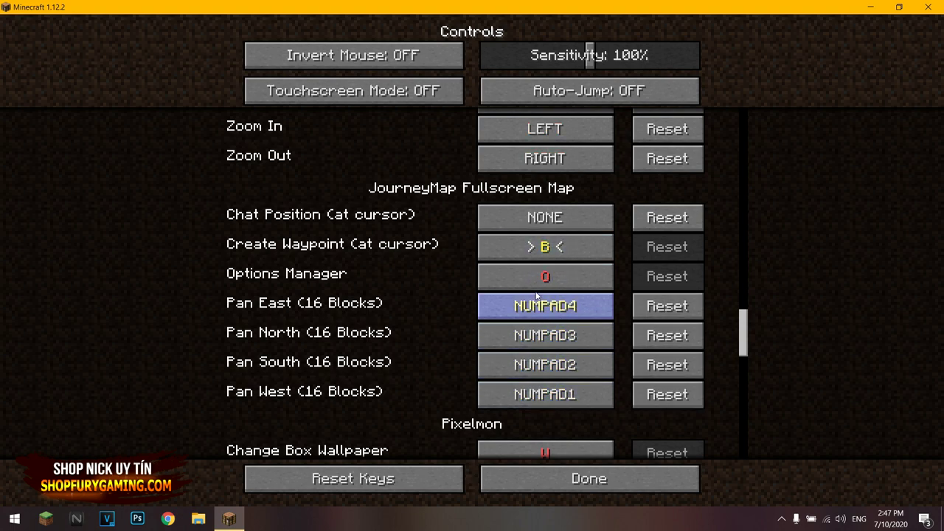
Bind the JourneyMap Fullscreen Map's Create Waypoint (at cursor) to NUMPAD0 and Options Manager to SLASH
{"action": "key", "text": "KP_0"}
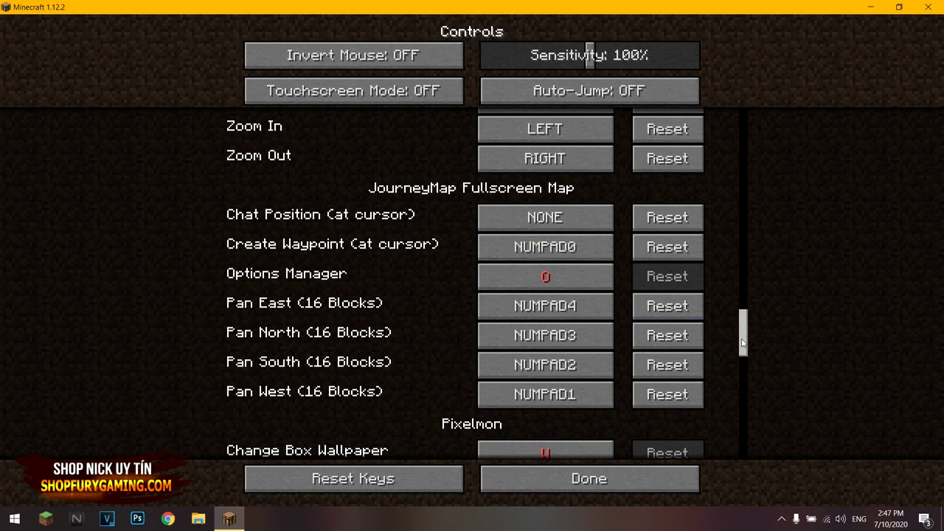
{"action": "scroll", "coordinate": [742, 343], "scroll_direction": "down", "scroll_amount": 1}
{"action": "left_click", "coordinate": [546, 253]}
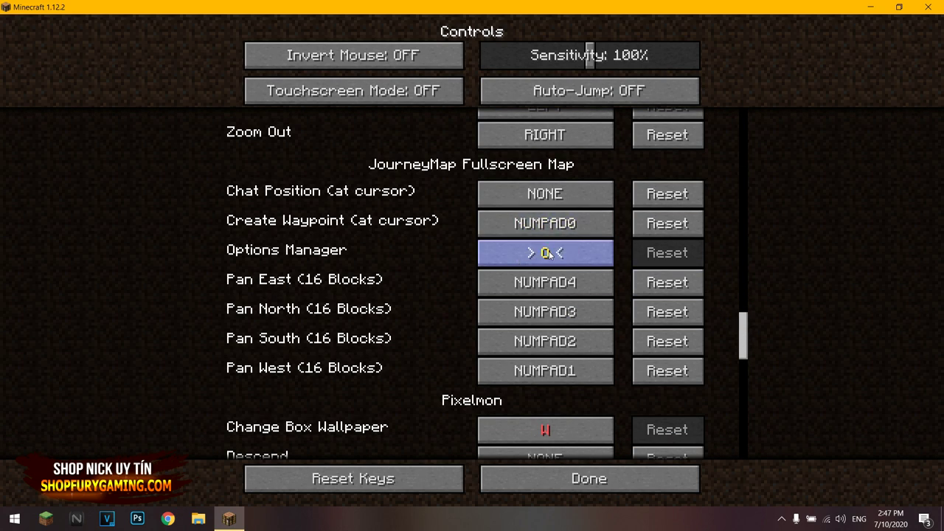
{"action": "key", "text": "slash"}
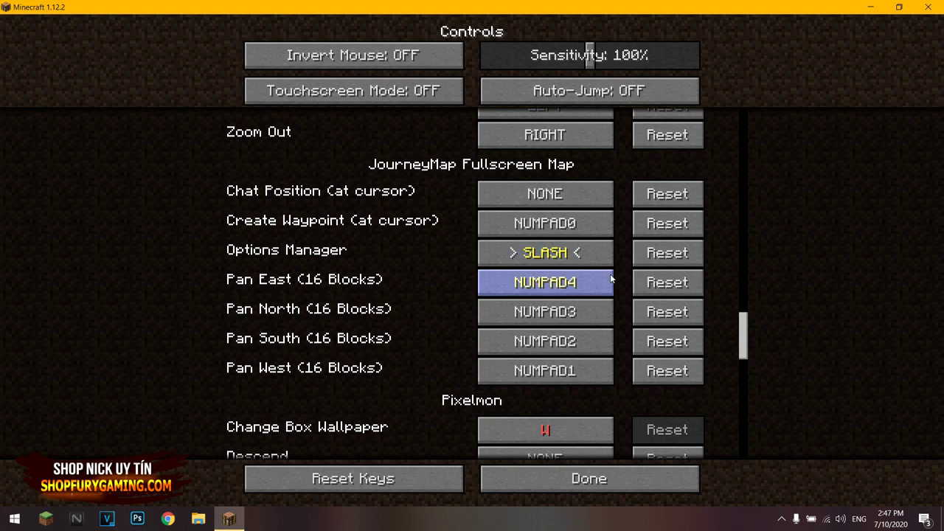
Bind Pixelmon's Next External Move control to EQUALS
{"action": "scroll", "coordinate": [617, 270], "scroll_direction": "down", "scroll_amount": 10}
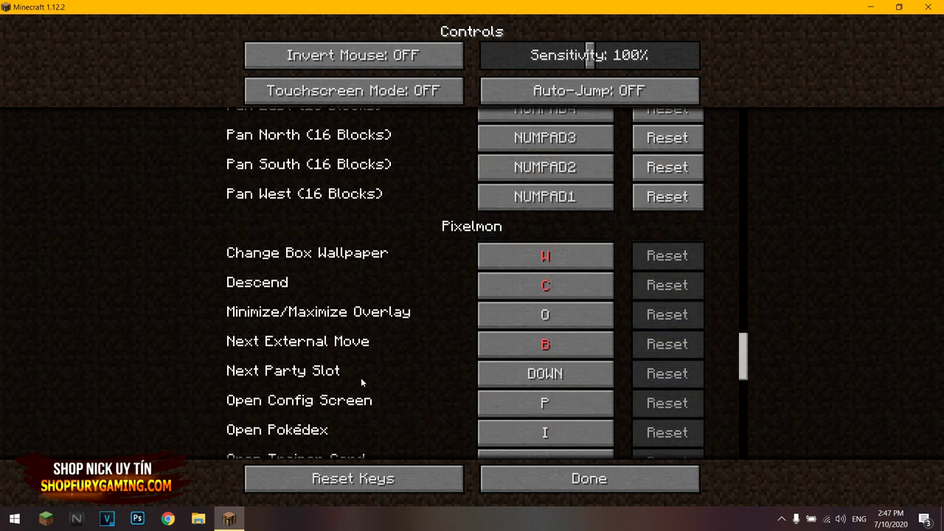
{"action": "left_click", "coordinate": [568, 358]}
{"action": "left_click", "coordinate": [568, 358]}
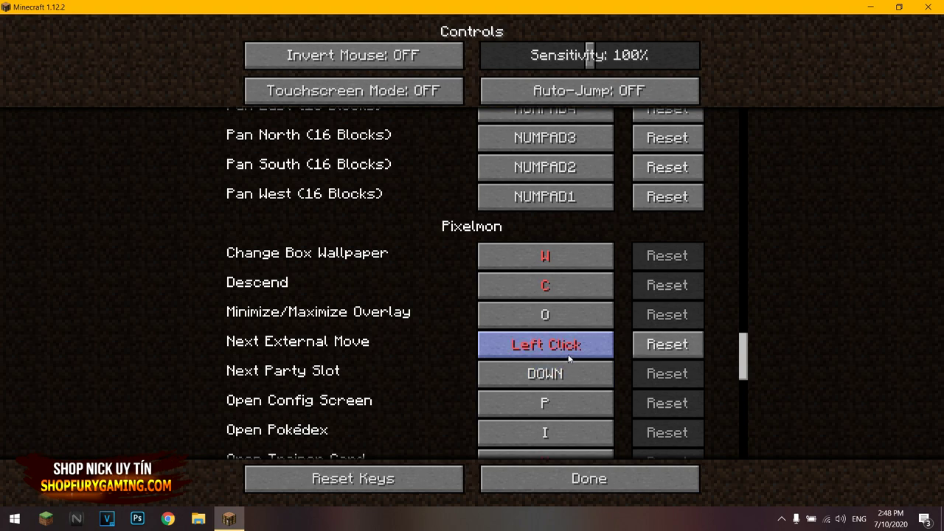
{"action": "left_click", "coordinate": [571, 357]}
{"action": "key", "text": "equal"}
{"action": "scroll", "coordinate": [568, 362], "scroll_direction": "down", "scroll_amount": 8}
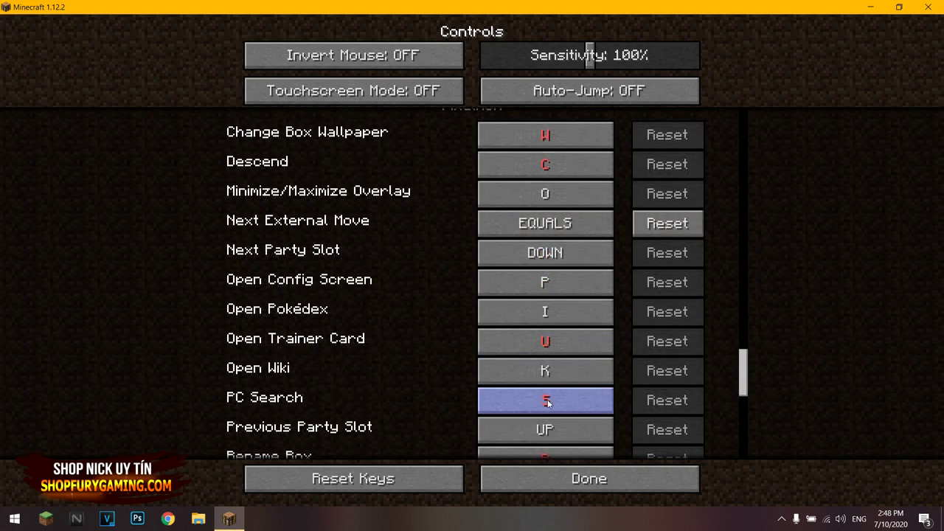